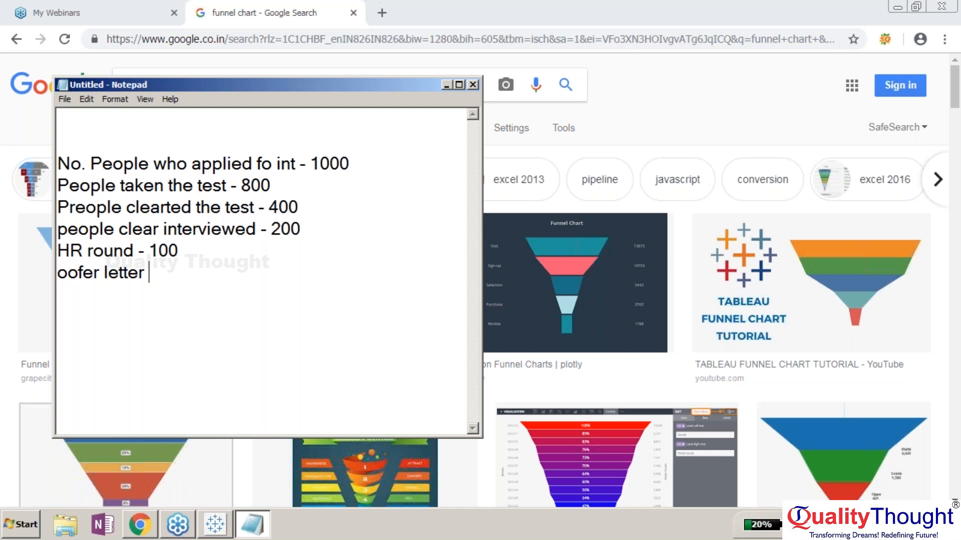
# Step: Complete the offer letter line of the Notepad recruitment list with the value - 50
pyautogui.write('- 50')
pyautogui.moveTo(185, 274); pyautogui.dragTo(100, 163)
pyautogui.click(184, 186)
# Step: Switch to the browser's funnel chart image results and examine the Tableau Community and Data Viz Project funnel examples
pyautogui.click(382, 13)
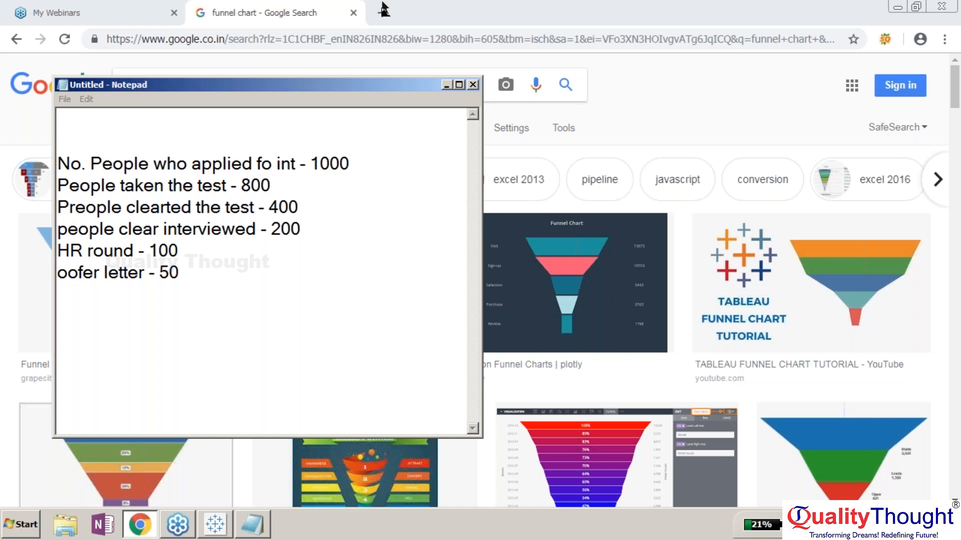
pyautogui.click(340, 10)
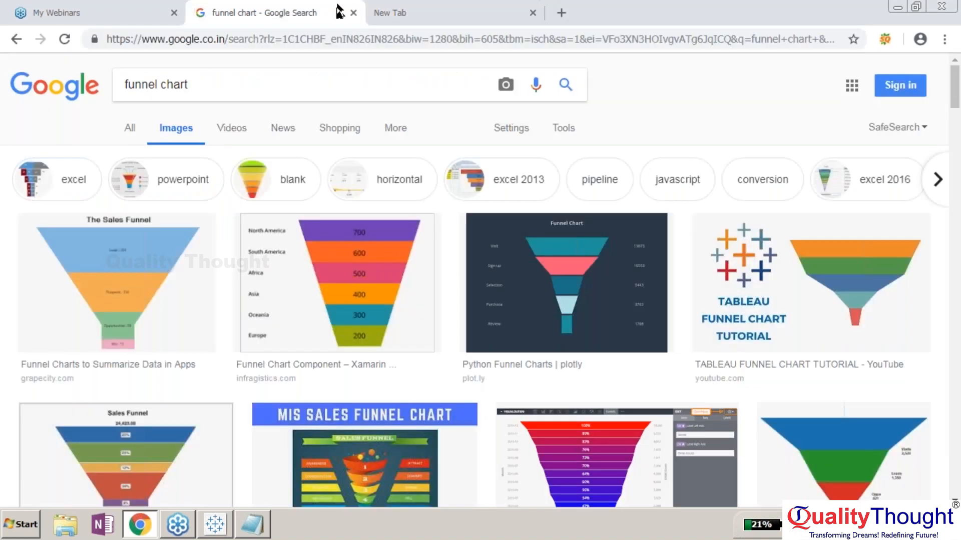
pyautogui.click(790, 499)
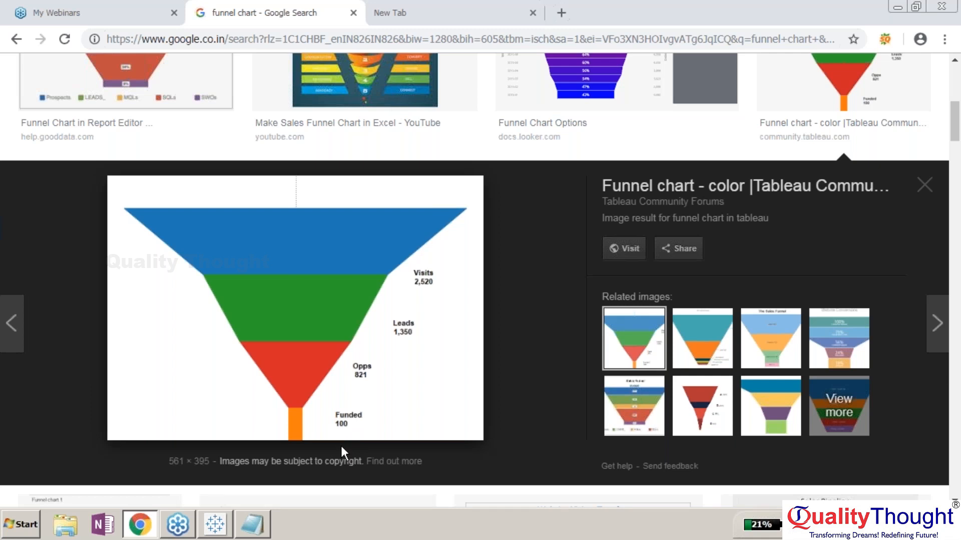
pyautogui.click(710, 410)
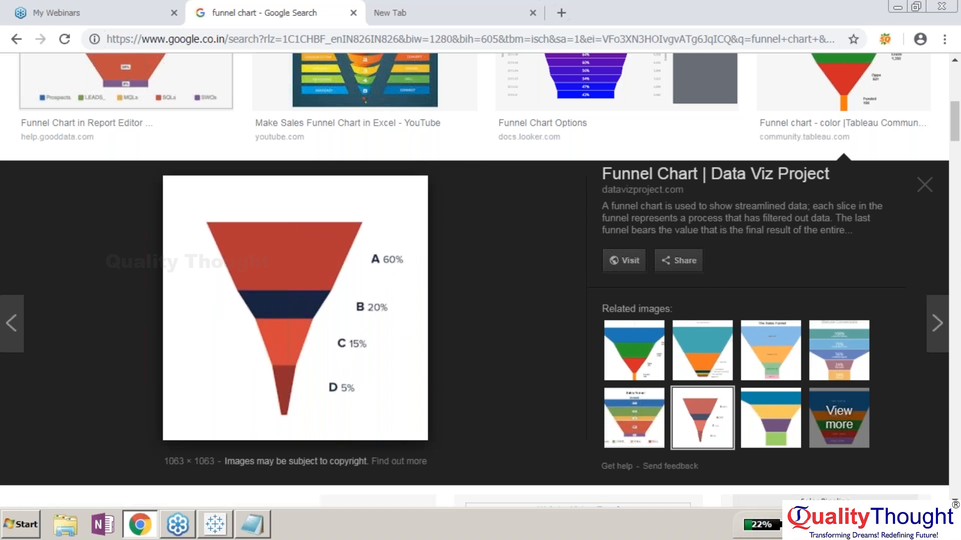
pyautogui.click(813, 99)
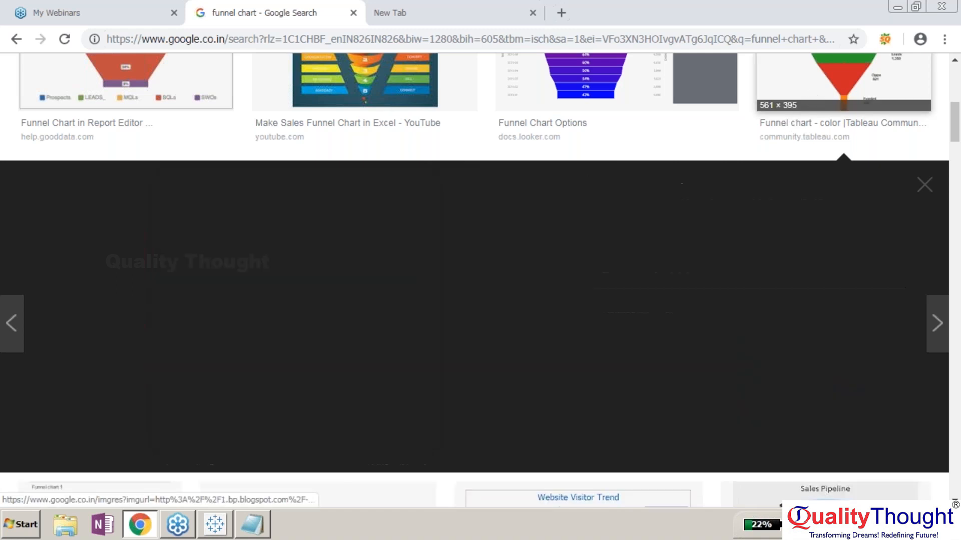
pyautogui.click(813, 99)
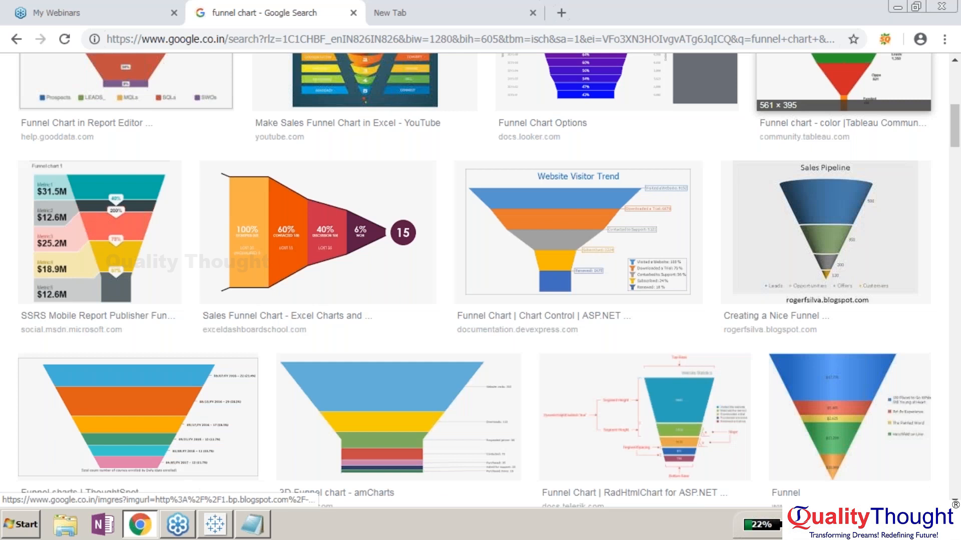
# Step: Examine how stages narrow in the Website Visitor Trend, Sales Pipeline Funnel and Data Viz Project example images
pyautogui.click(510, 254)
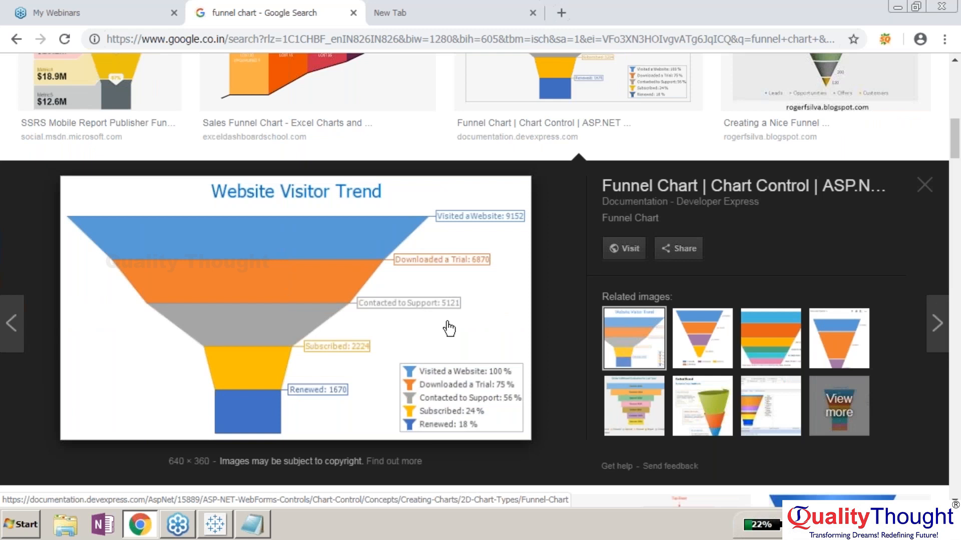
pyautogui.scroll(-1, 449, 328)
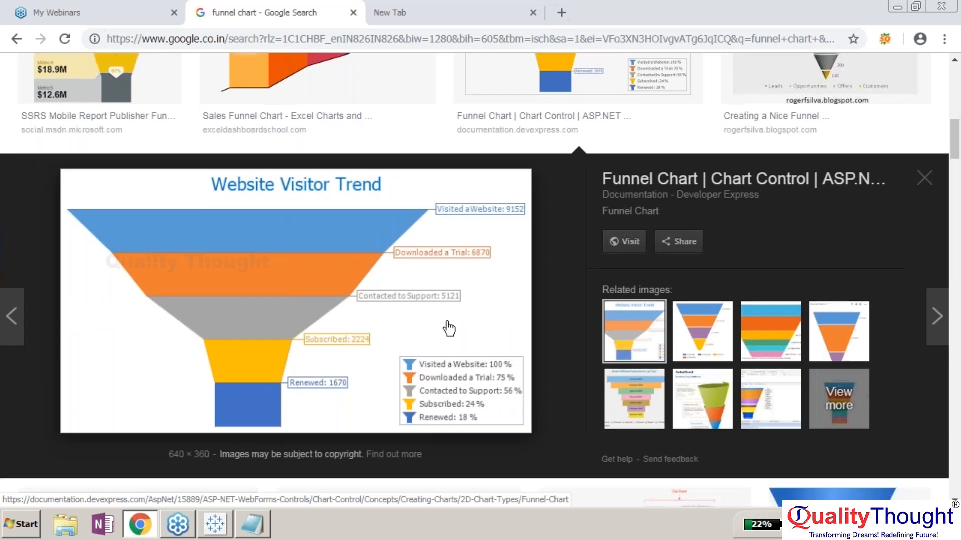
pyautogui.scroll(-8, 449, 328)
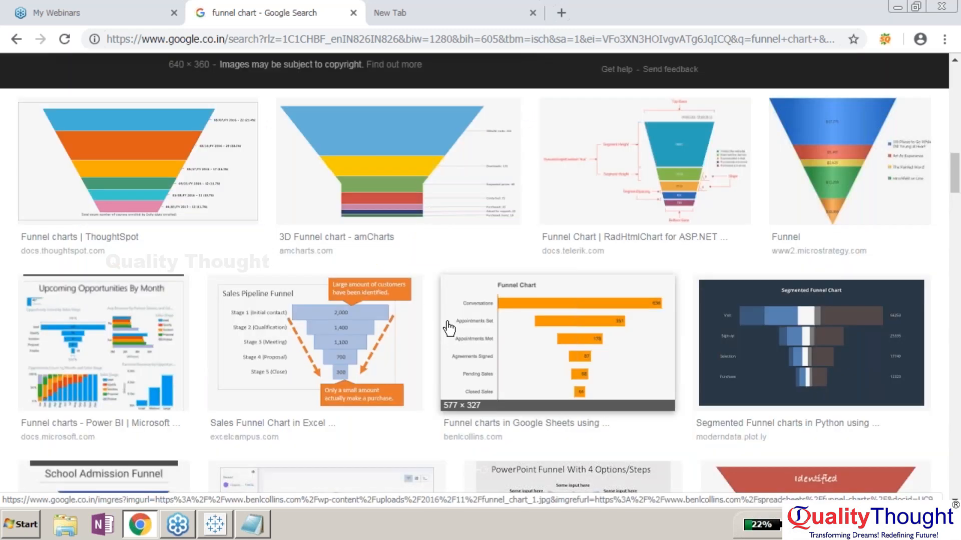
pyautogui.click(300, 341)
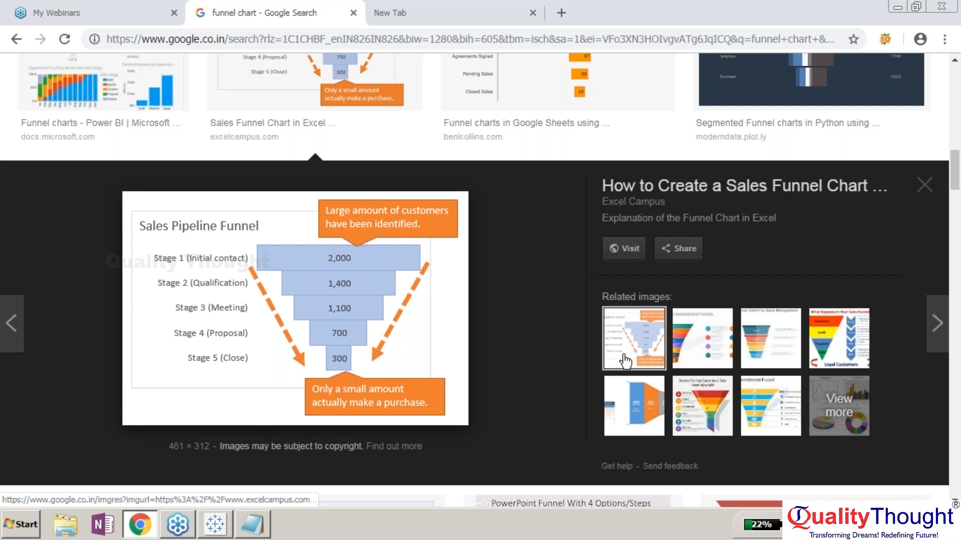
pyautogui.scroll(1, 625, 360)
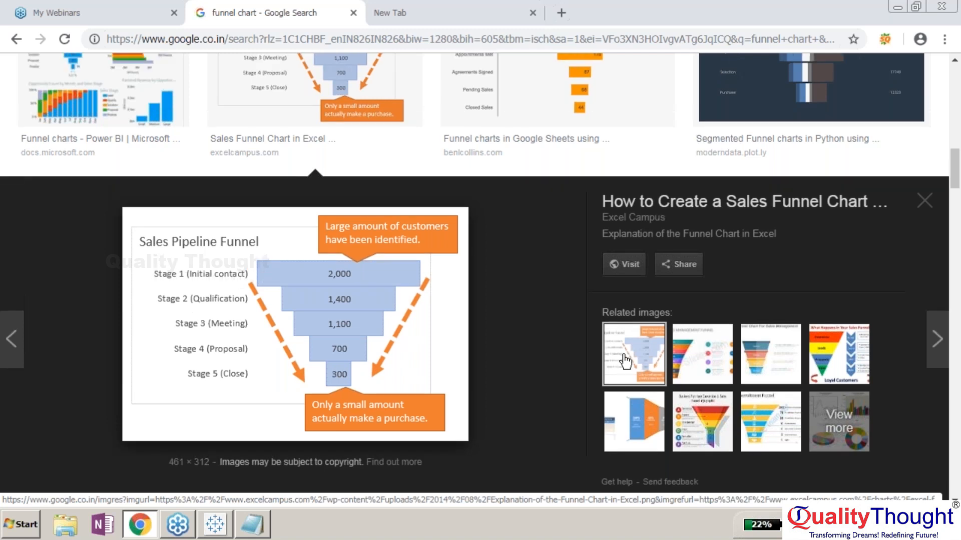
pyautogui.scroll(10, 626, 361)
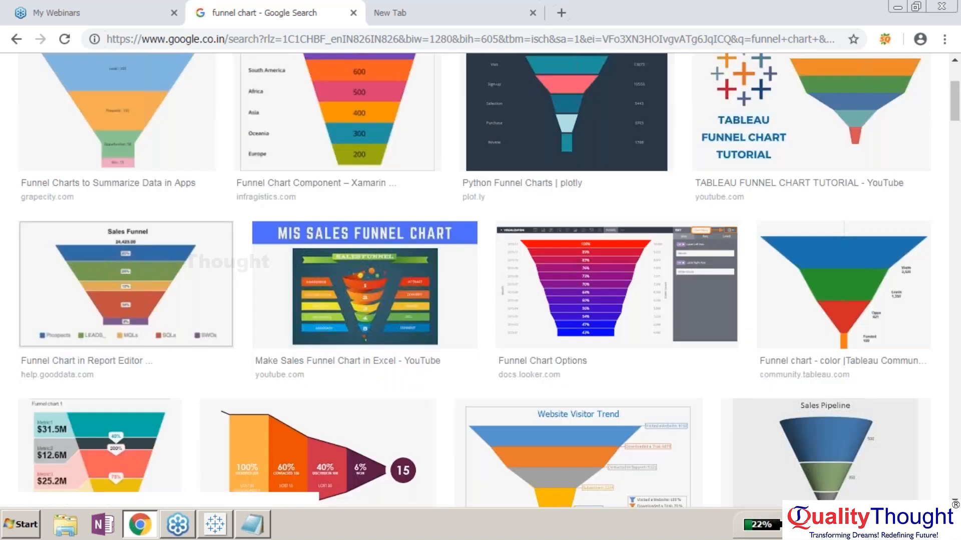
pyautogui.scroll(-5, 502, 266)
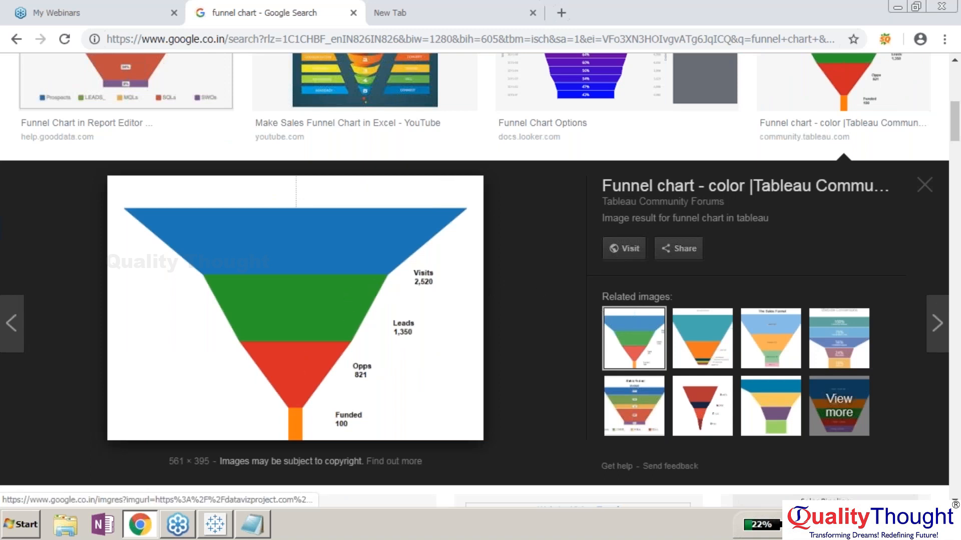
pyautogui.click(714, 402)
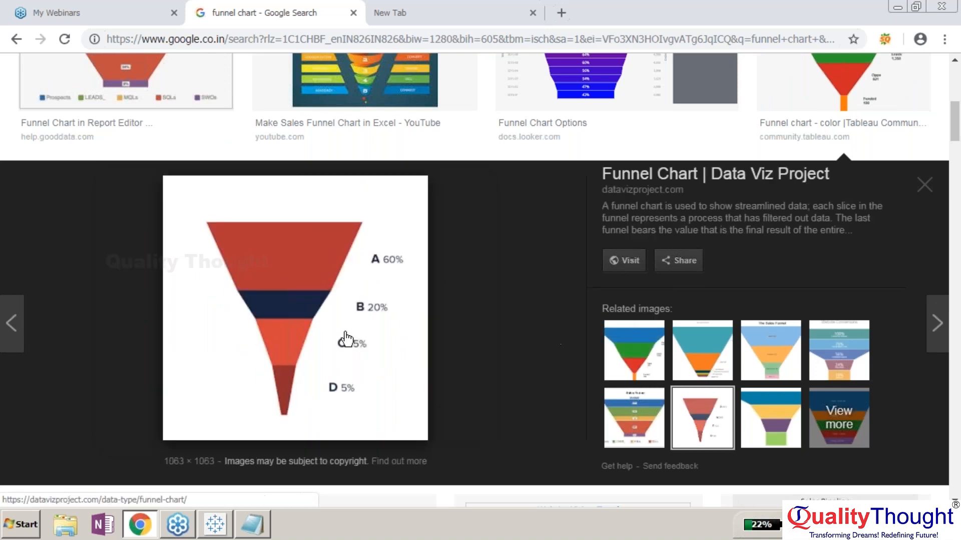
# Step: Switch to Tableau and place the Ship Mode dimension on Rows in Sheet 7
pyautogui.click(216, 531)
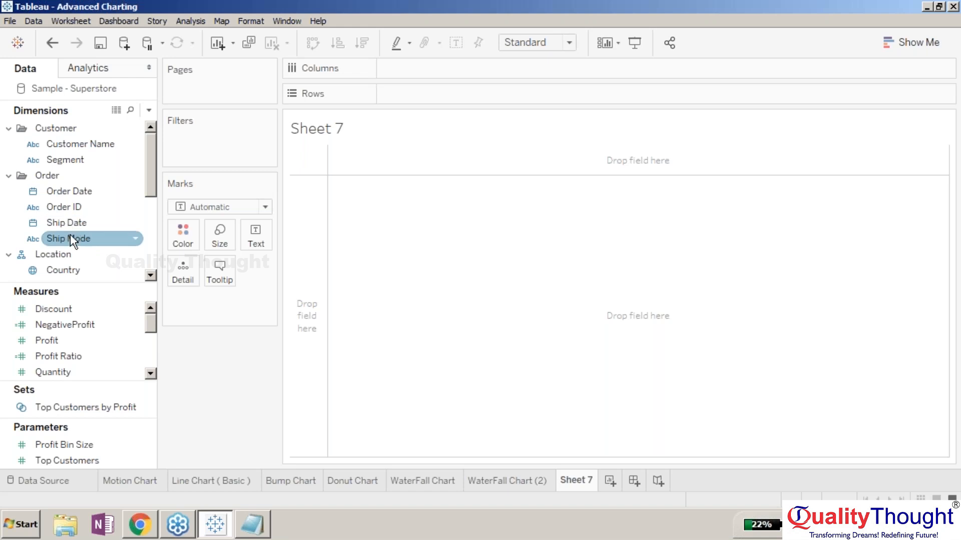
pyautogui.moveTo(70, 234); pyautogui.dragTo(401, 240)
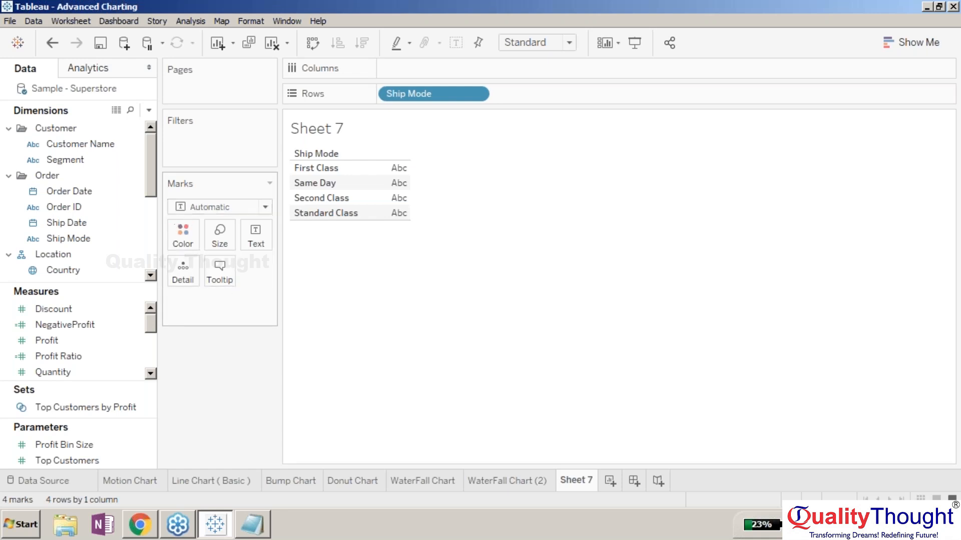
pyautogui.moveTo(417, 98); pyautogui.dragTo(418, 97)
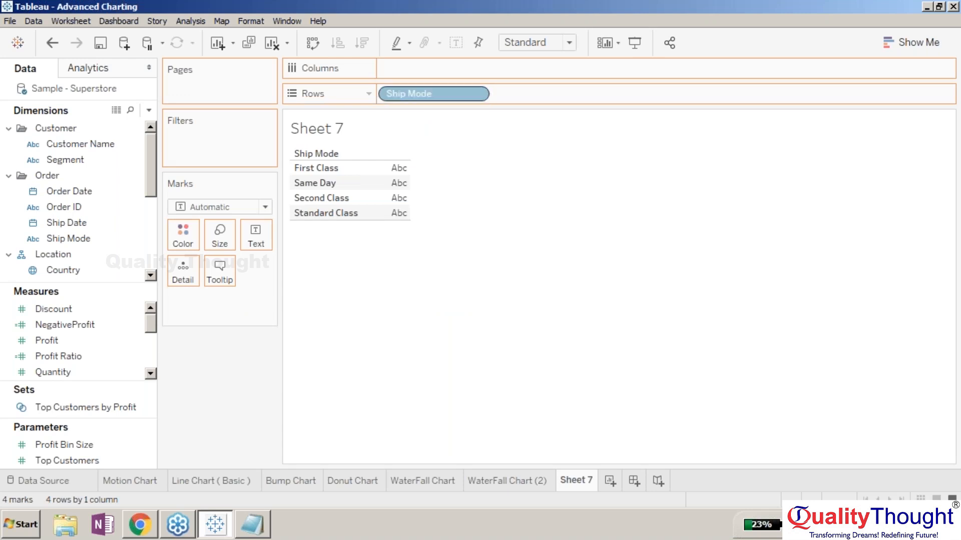
# Step: Place the Sales measure on Columns to plot total sales for each Ship Mode
pyautogui.click(62, 344)
pyautogui.click(63, 357)
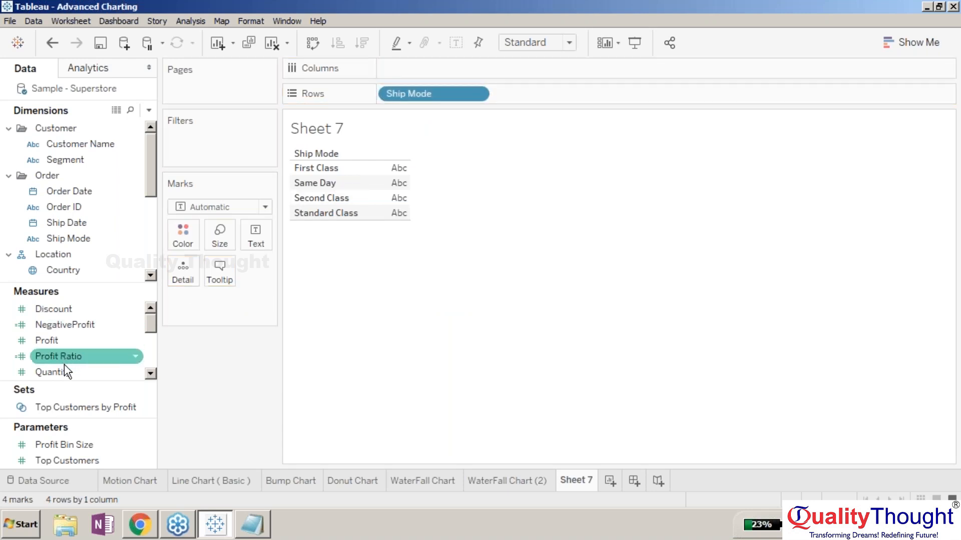
pyautogui.click(152, 348)
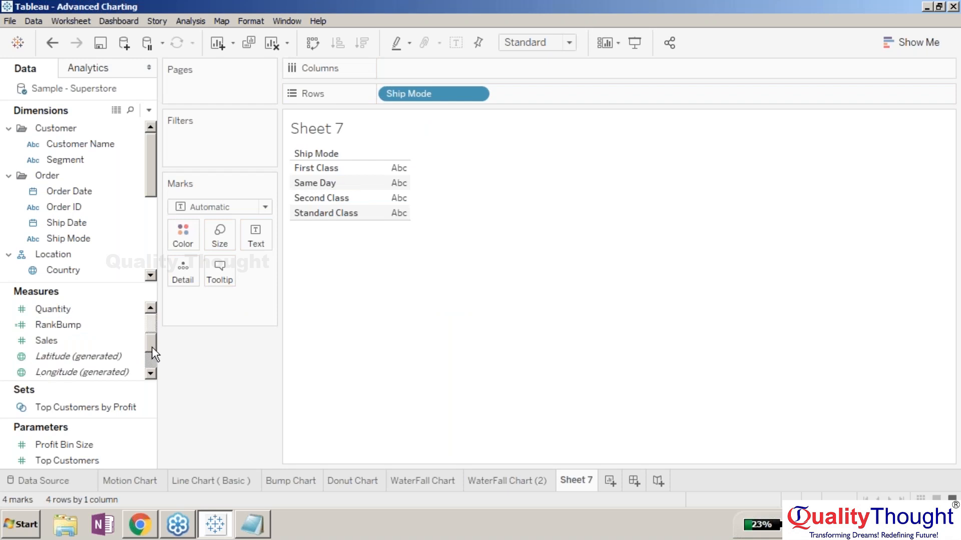
pyautogui.click(87, 345)
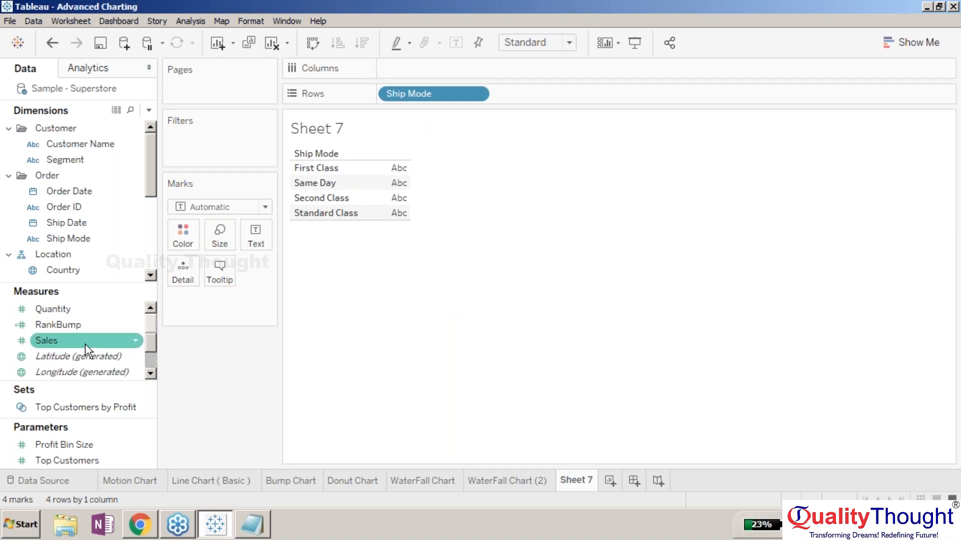
pyautogui.moveTo(85, 344); pyautogui.dragTo(425, 74)
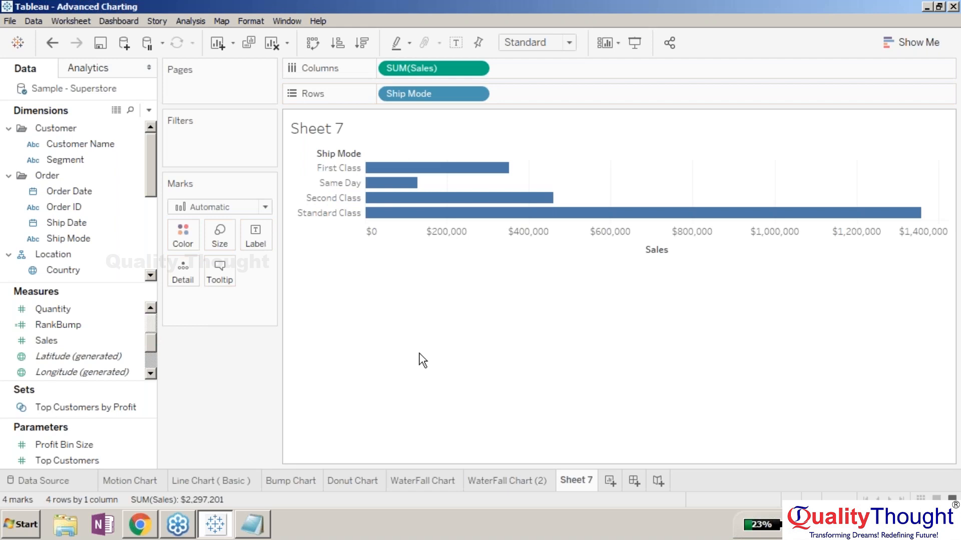
# Step: Look through the chart types offered by Show Me for the Ship Mode and Sales view
pyautogui.click(922, 51)
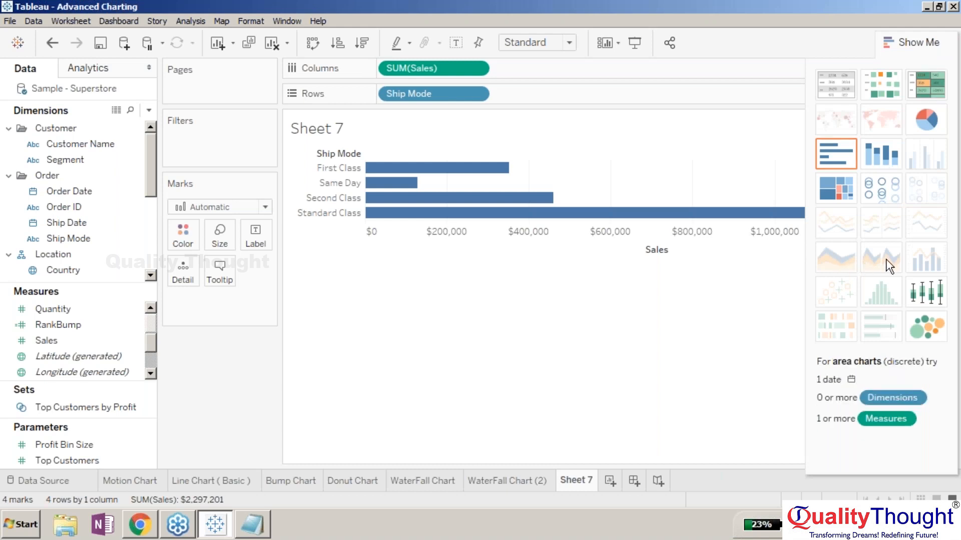
pyautogui.click(914, 44)
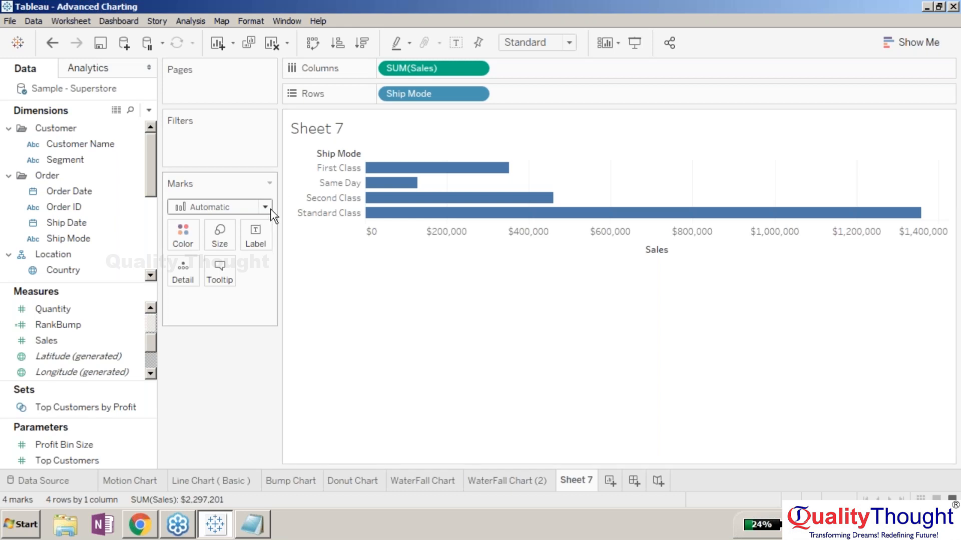
pyautogui.click(917, 41)
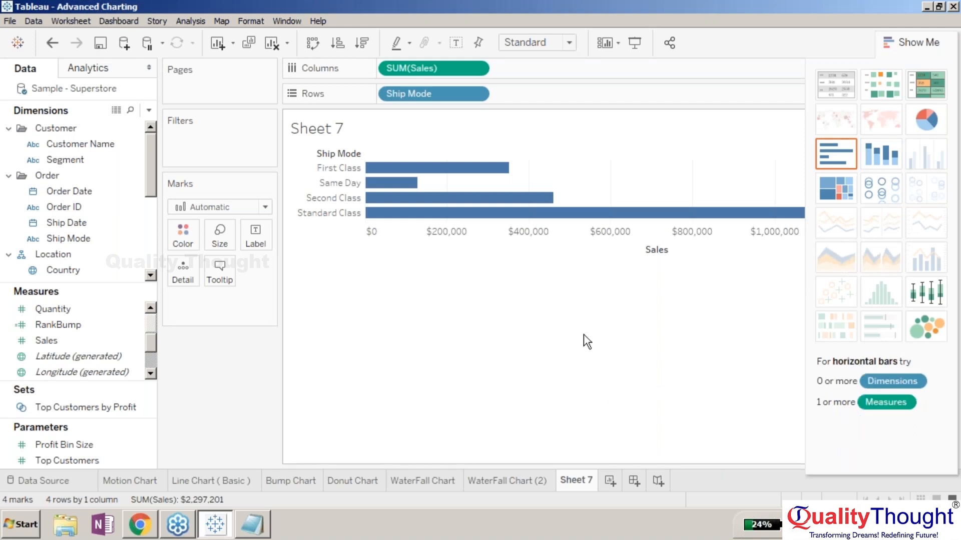
pyautogui.click(907, 41)
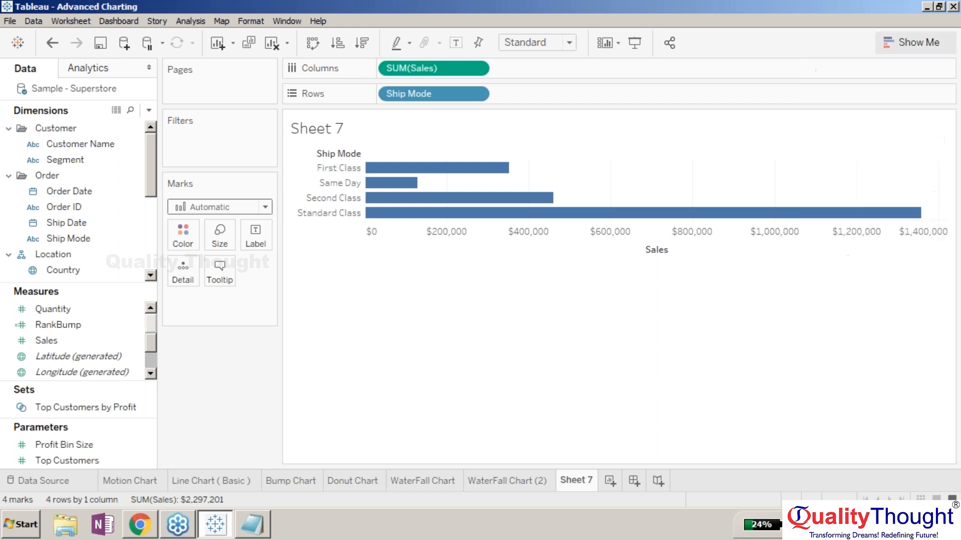
# Step: Change the mark type to Area and stretch the chart's height so the Ship Mode rows are taller
pyautogui.click(265, 207)
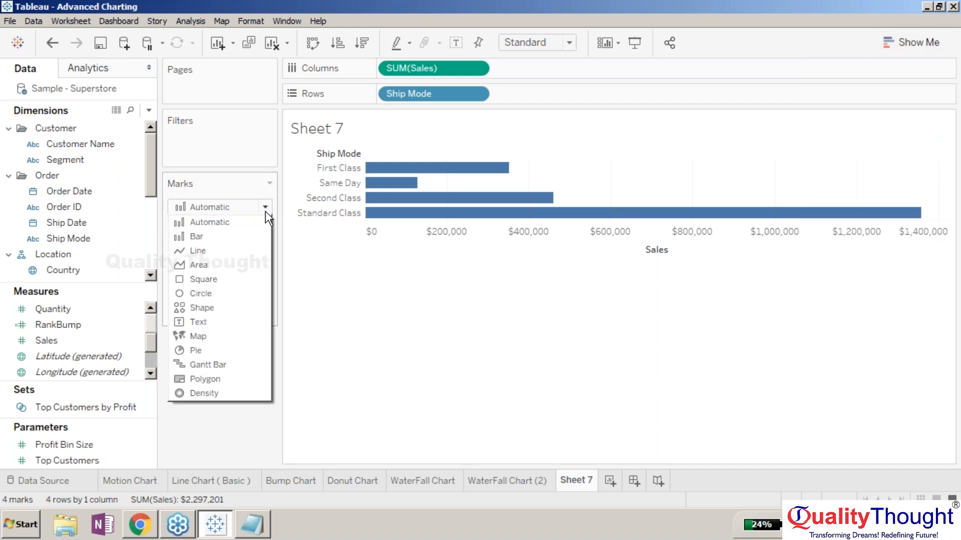
pyautogui.click(236, 267)
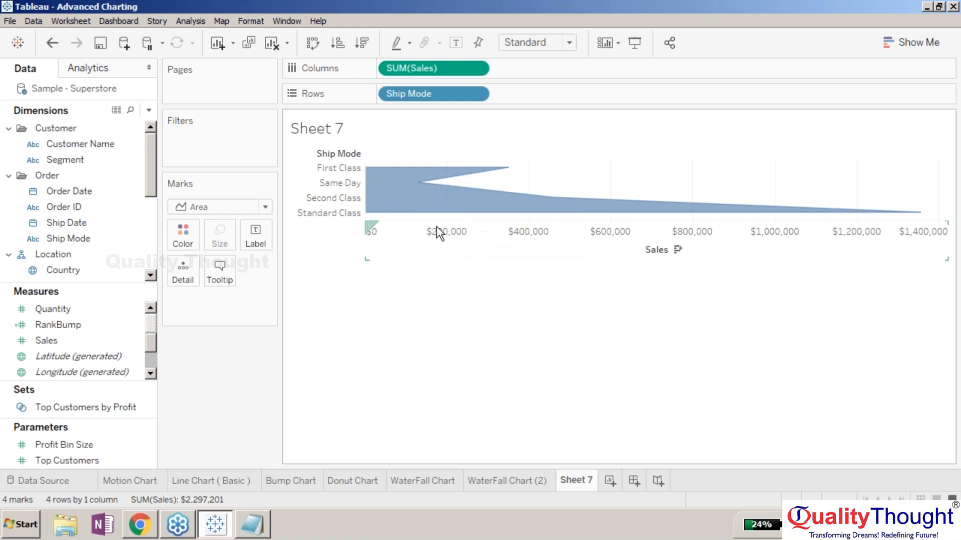
pyautogui.click(404, 236)
pyautogui.moveTo(447, 219); pyautogui.dragTo(440, 325)
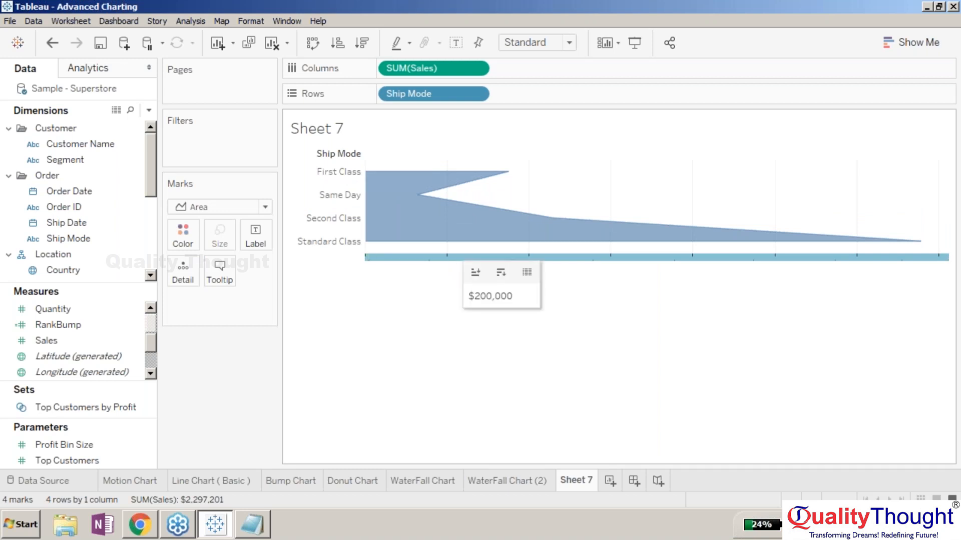
pyautogui.moveTo(450, 275); pyautogui.dragTo(435, 369)
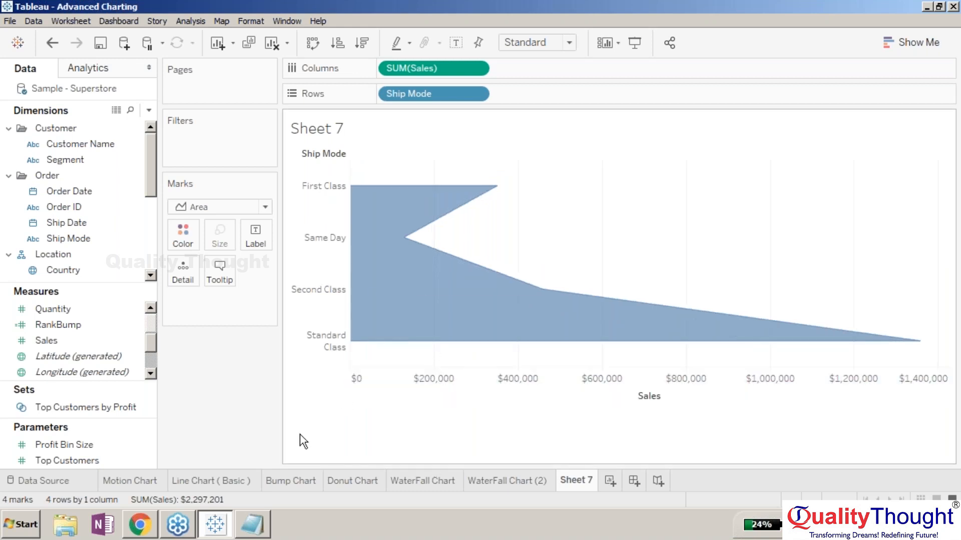
# Step: Try sorting Ship Mode by data source order in descending direction, by manual sort, and by data source order again
pyautogui.moveTo(351, 189)
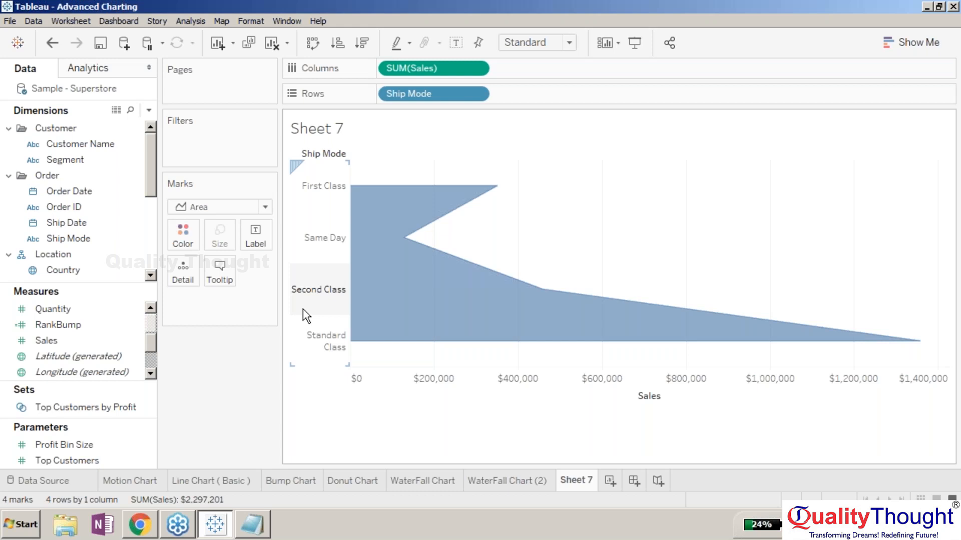
pyautogui.click(476, 94)
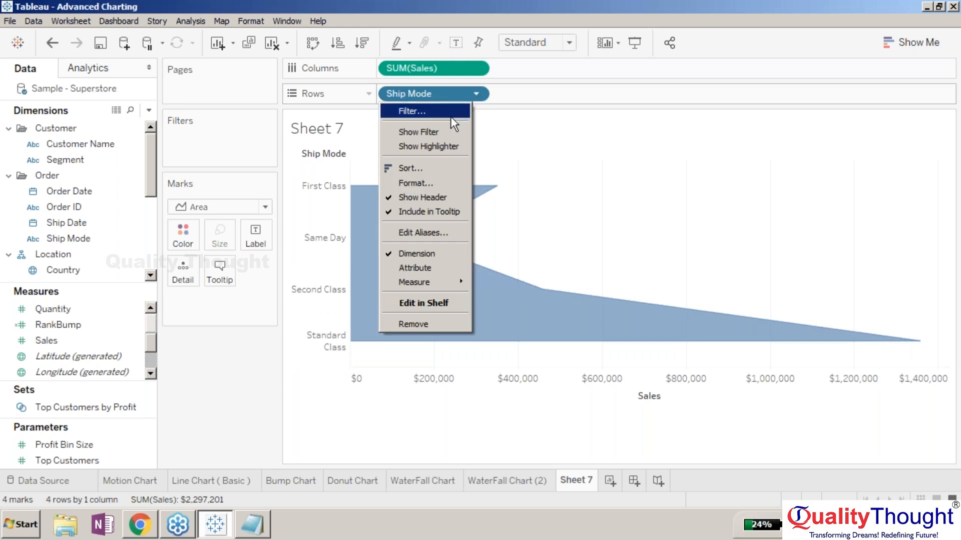
pyautogui.click(437, 172)
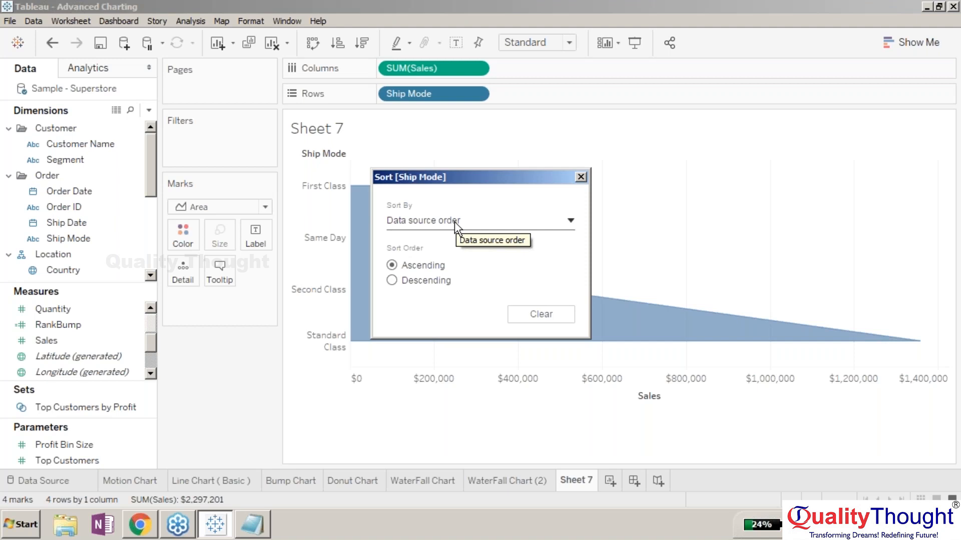
pyautogui.click(496, 222)
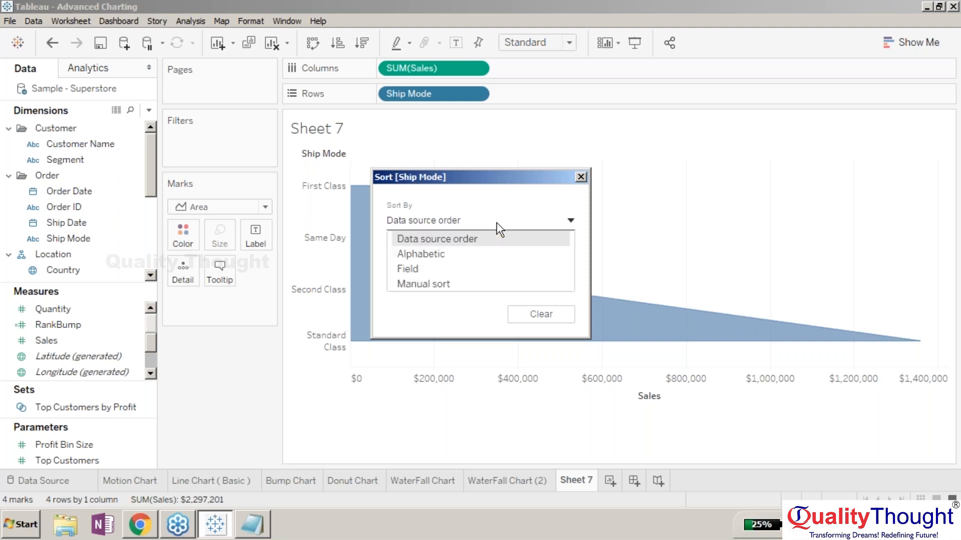
pyautogui.click(496, 222)
pyautogui.click(392, 281)
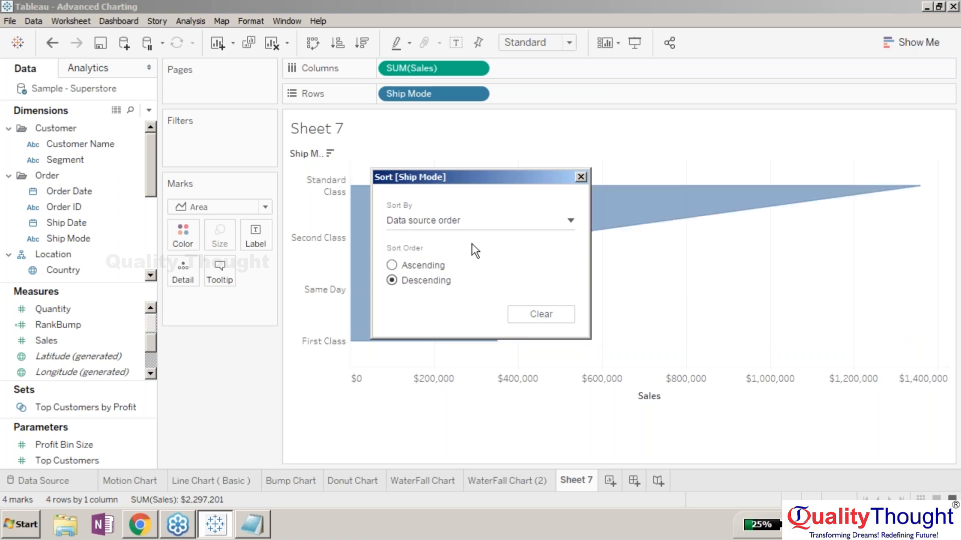
pyautogui.click(521, 222)
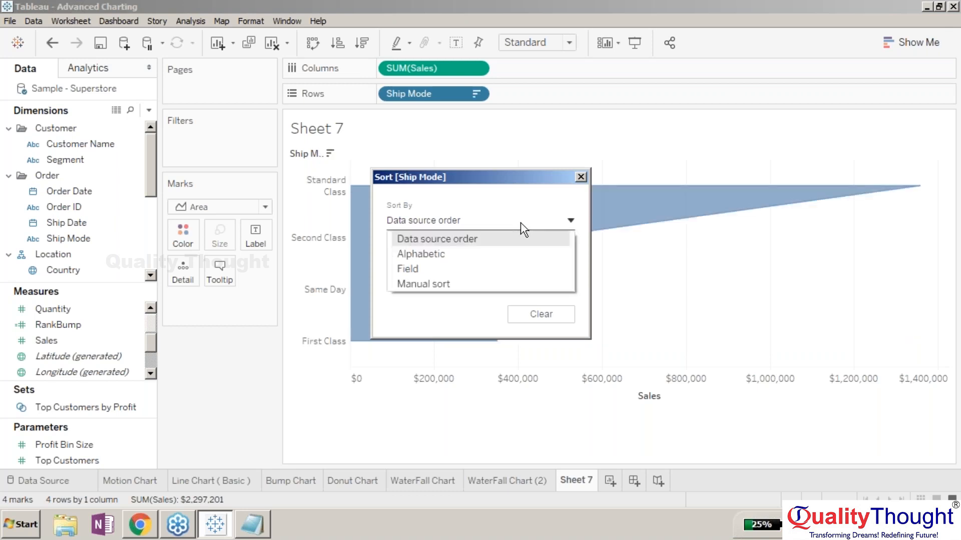
pyautogui.click(482, 284)
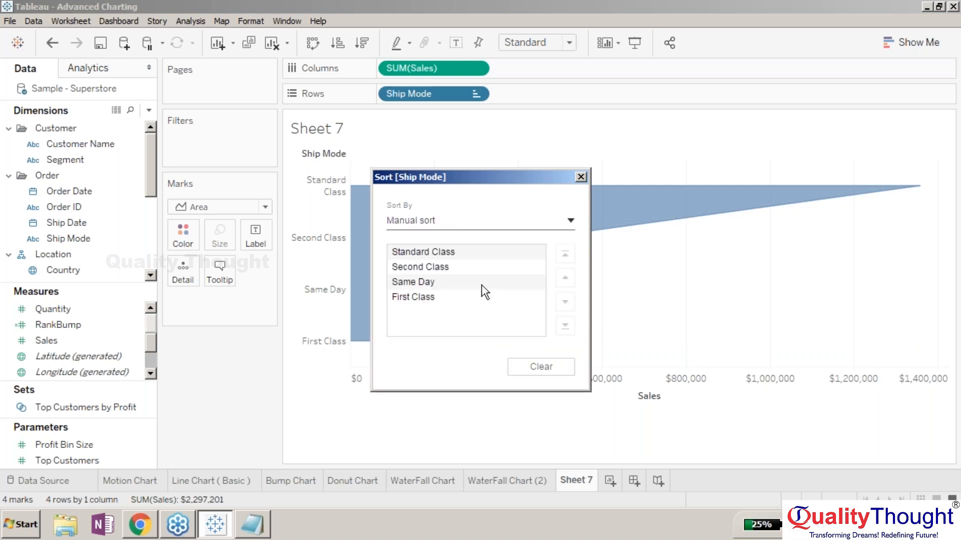
pyautogui.click(570, 223)
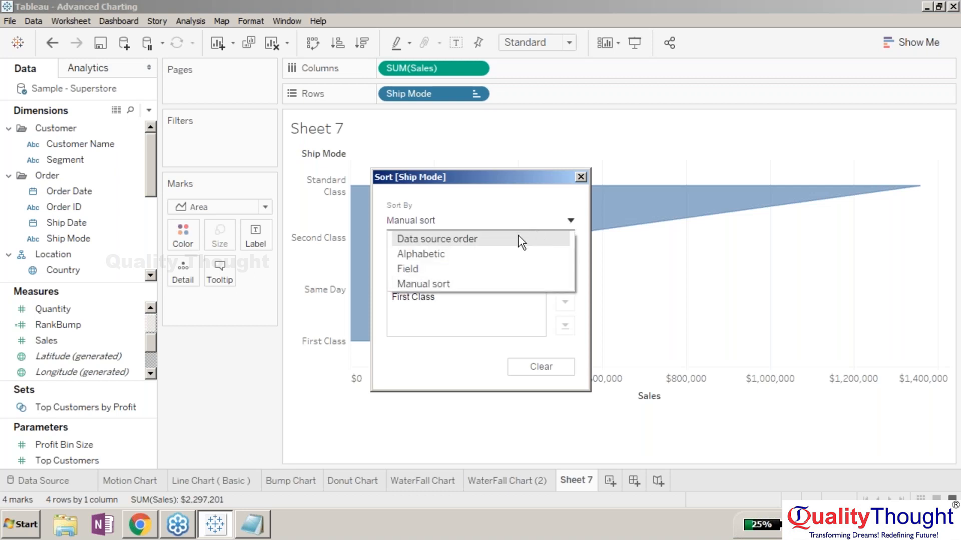
pyautogui.click(521, 239)
# Step: Sort Ship Mode by the sum of the Sales field in descending order and close the sort settings
pyautogui.click(516, 227)
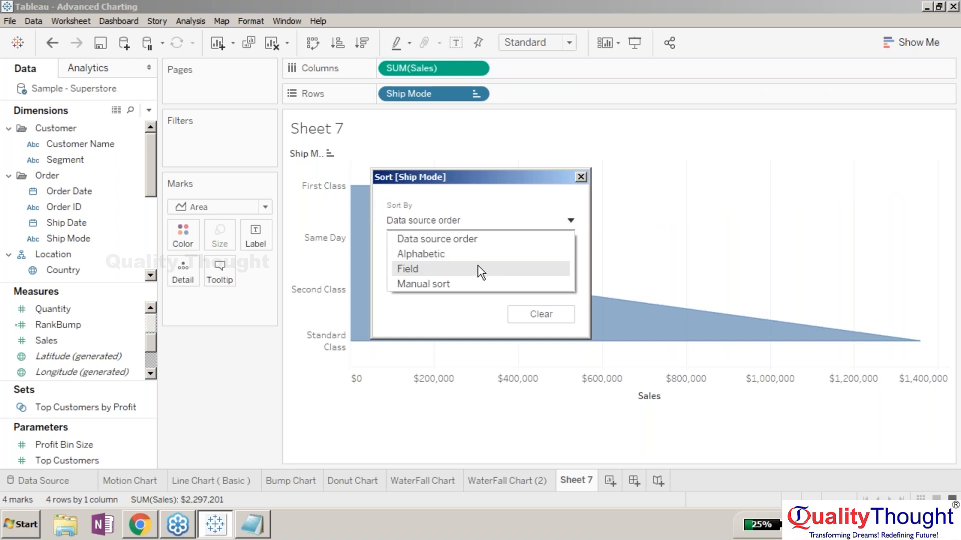
pyautogui.click(479, 271)
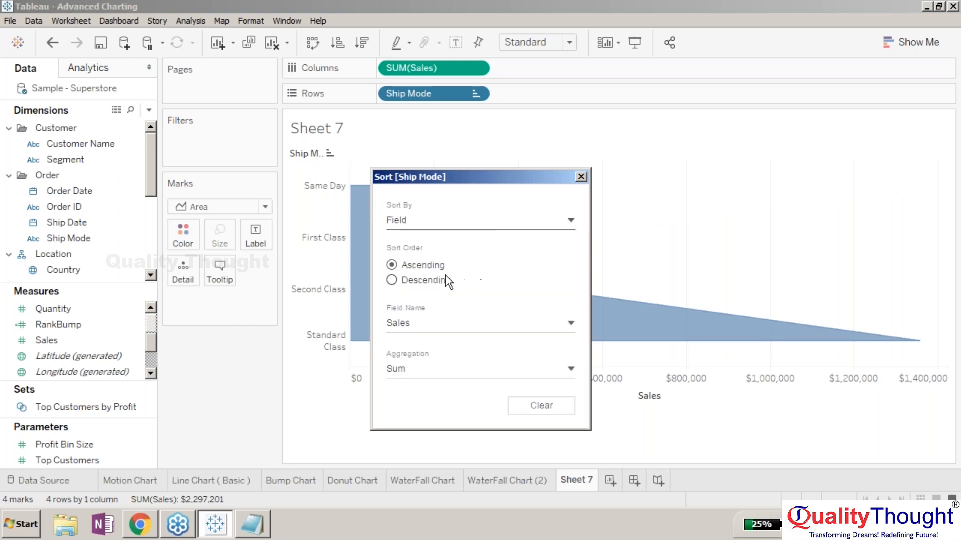
pyautogui.click(432, 281)
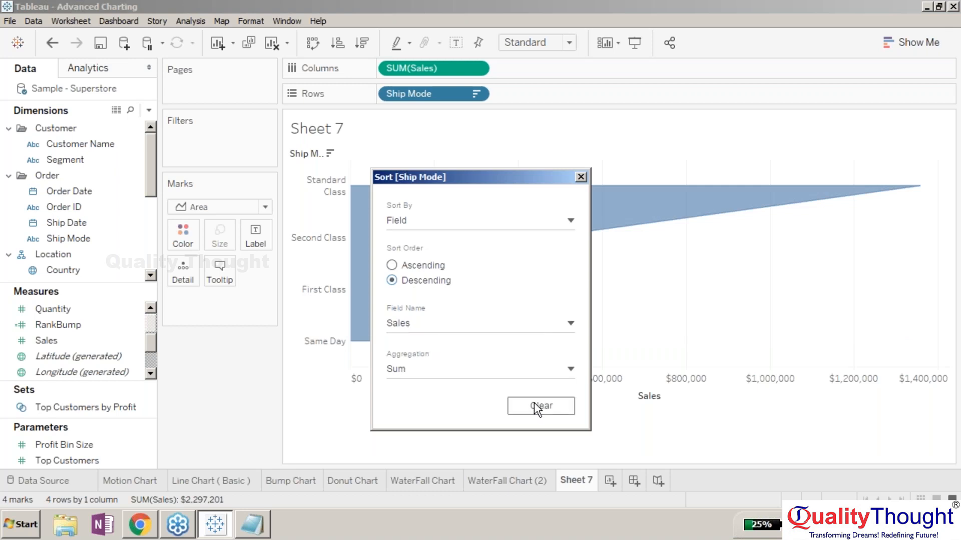
pyautogui.click(580, 175)
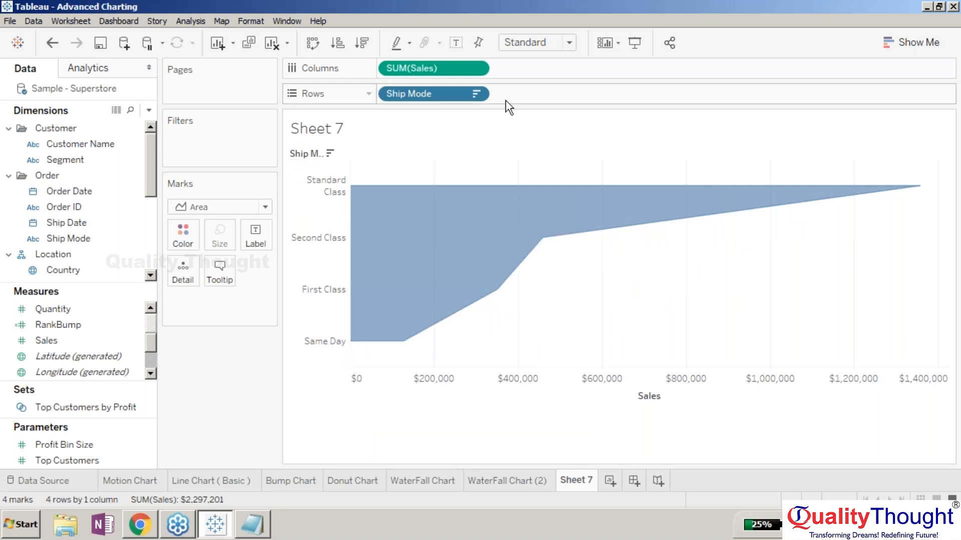
pyautogui.click(950, 250)
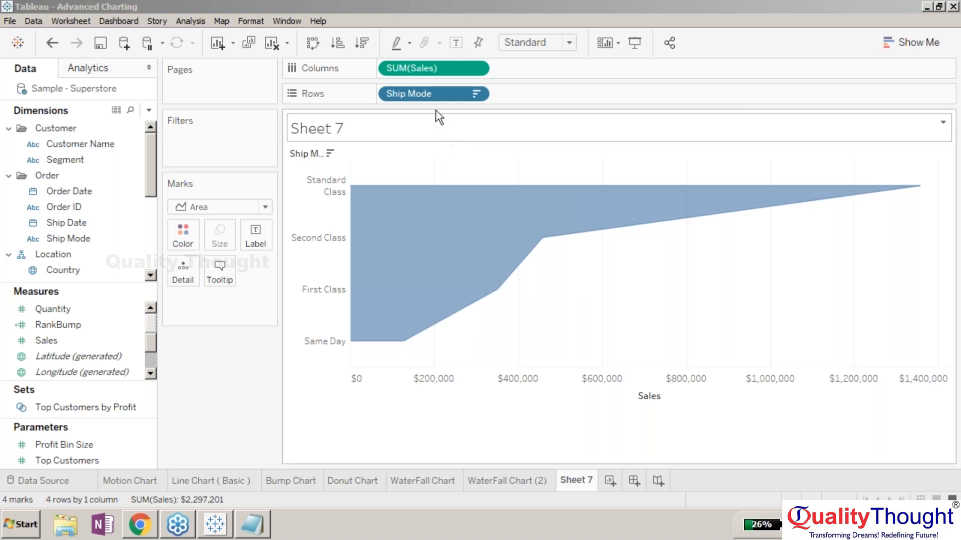
# Step: Remove Ship Mode from Rows and SUM(Sales) from Columns to empty the sheet
pyautogui.click(431, 96)
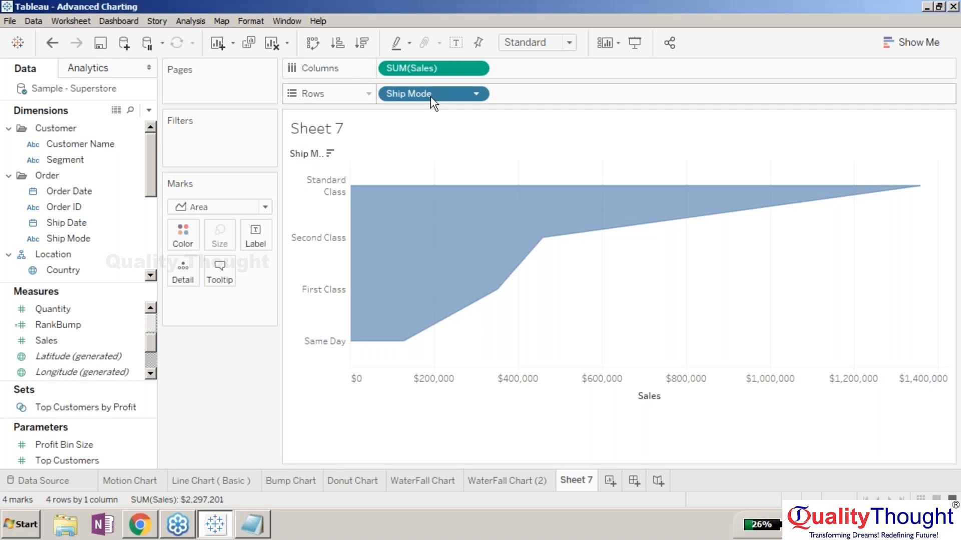
pyautogui.press('Delete')
pyautogui.click(425, 72)
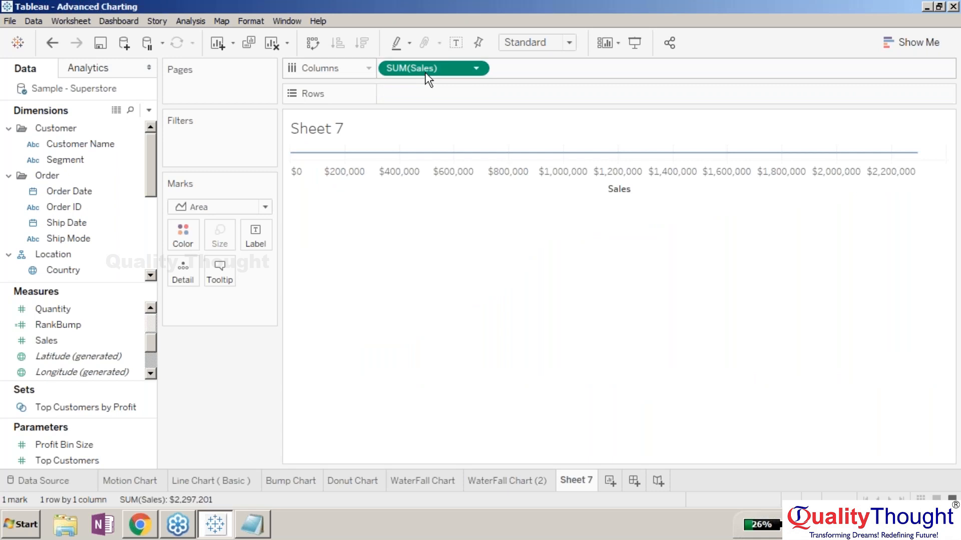
pyautogui.press('Delete')
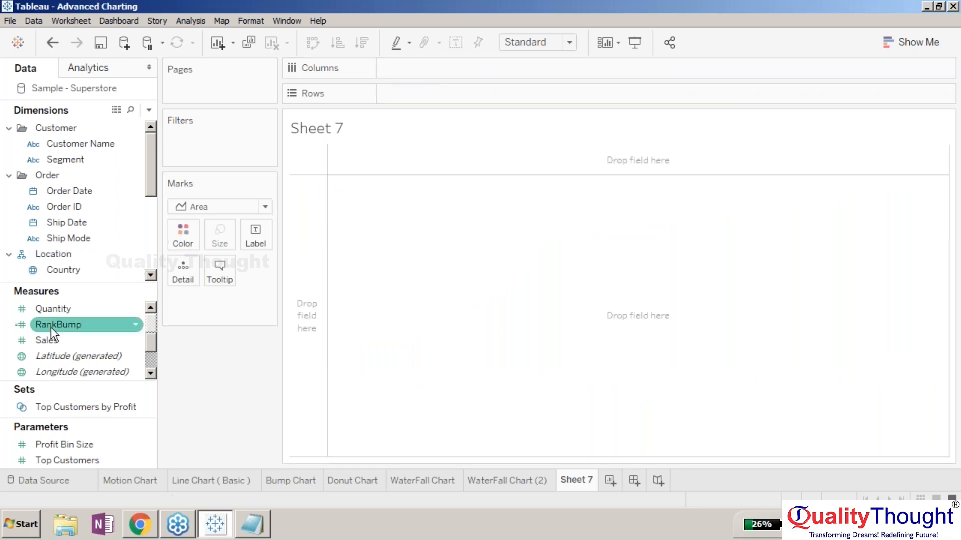
# Step: Place the Ship Mode dimension back on Rows and reset the mark type to Automatic
pyautogui.moveTo(80, 239); pyautogui.dragTo(433, 97)
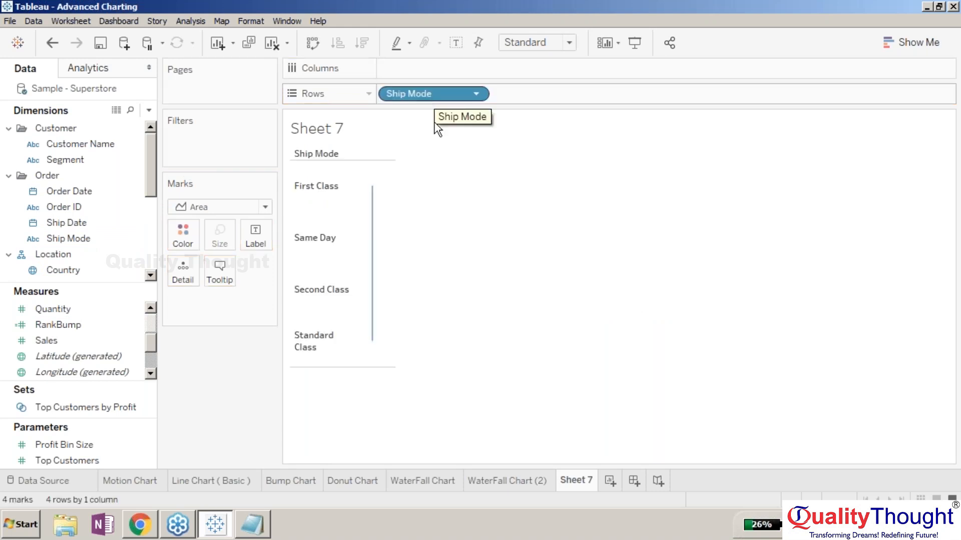
pyautogui.click(264, 206)
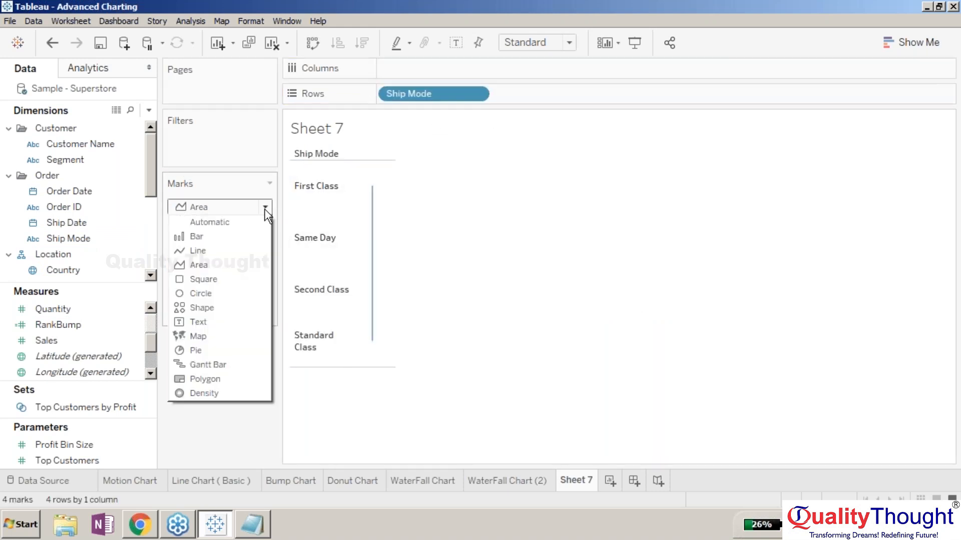
pyautogui.click(253, 222)
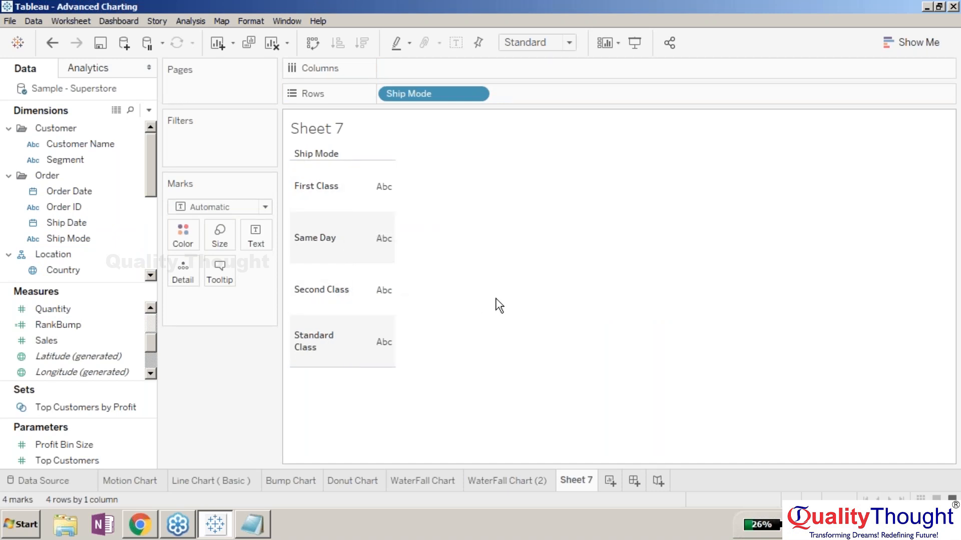
# Step: Add the Sales measure to Columns and sort the Ship Mode bars in descending order of sales
pyautogui.click(70, 340)
pyautogui.moveTo(70, 340); pyautogui.dragTo(419, 66)
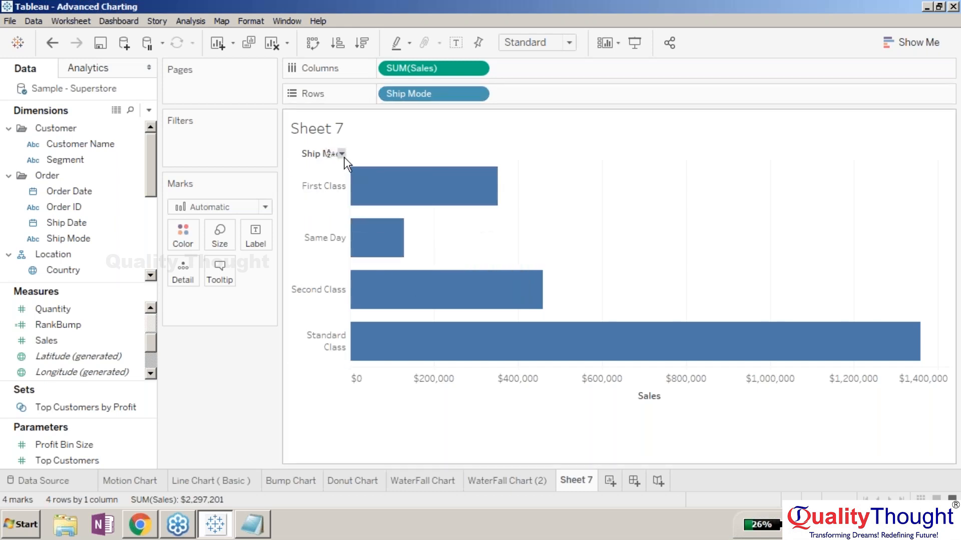
pyautogui.moveTo(349, 159)
pyautogui.click(388, 179)
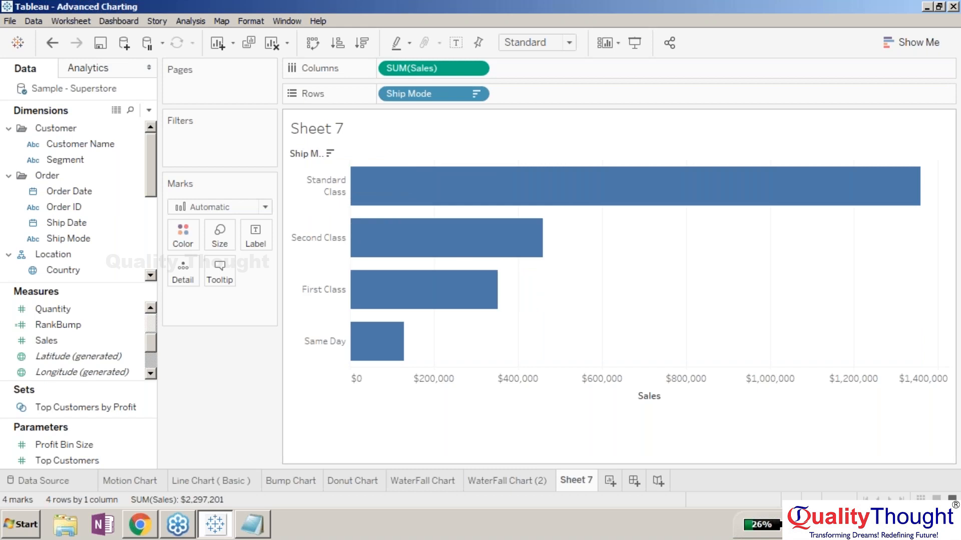
# Step: Change the mark type of the sorted Sales by Ship Mode chart to Area
pyautogui.click(266, 207)
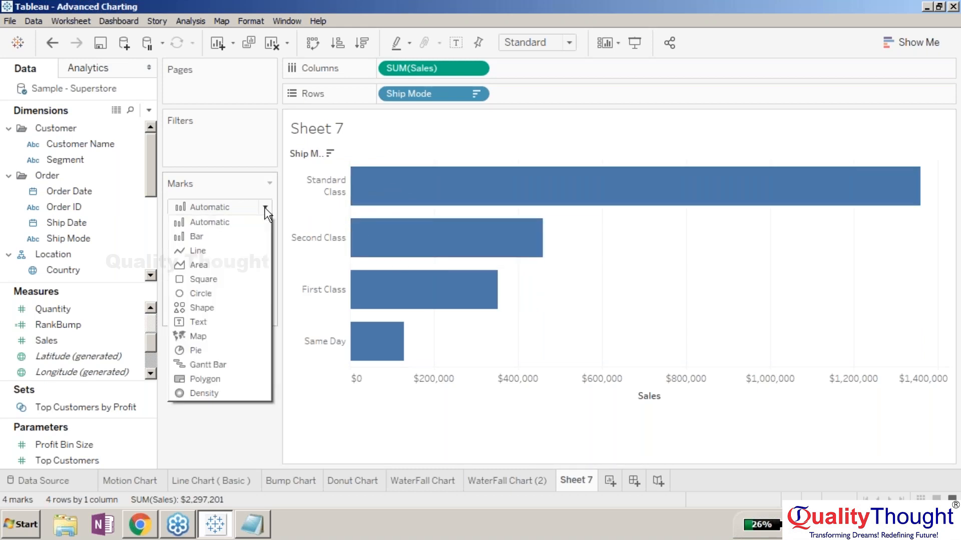
pyautogui.click(238, 269)
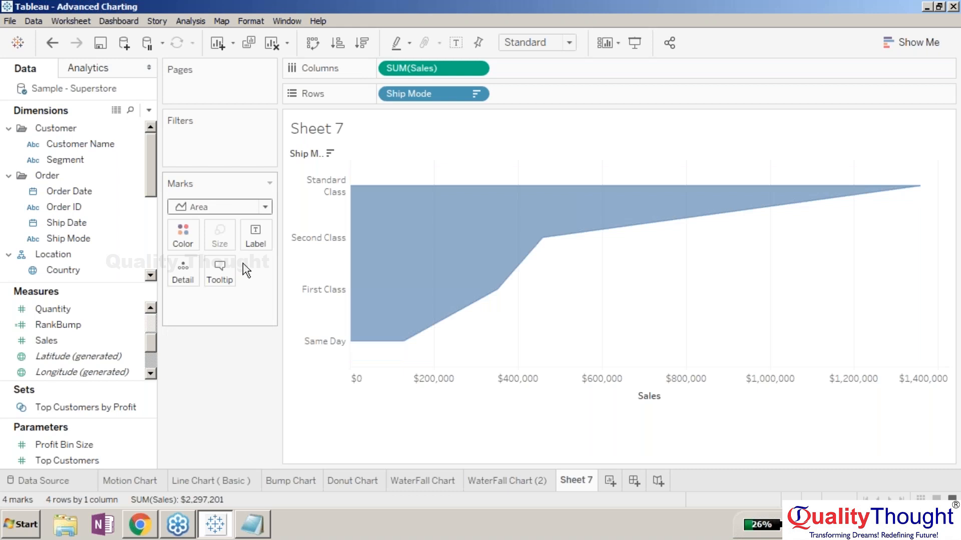
pyautogui.moveTo(355, 195)
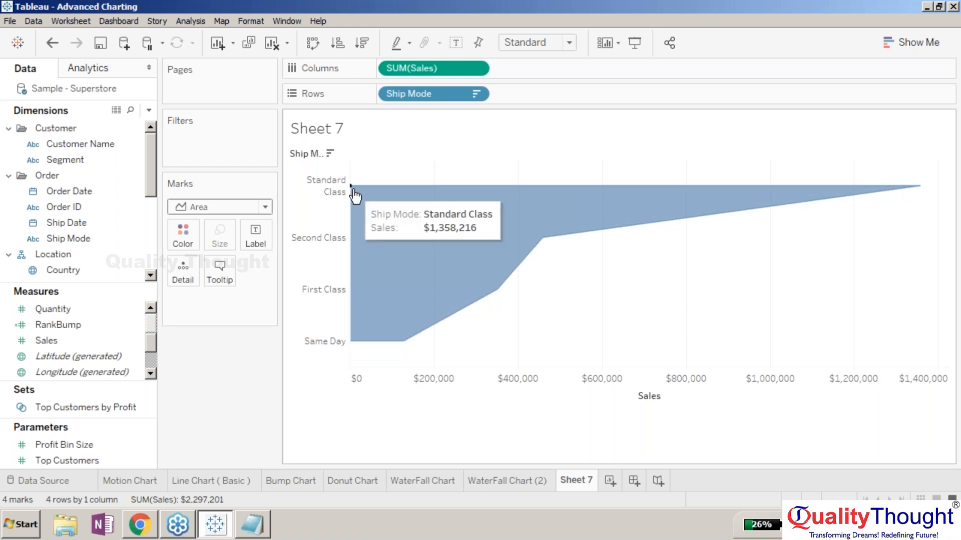
pyautogui.click(343, 155)
pyautogui.click(343, 155)
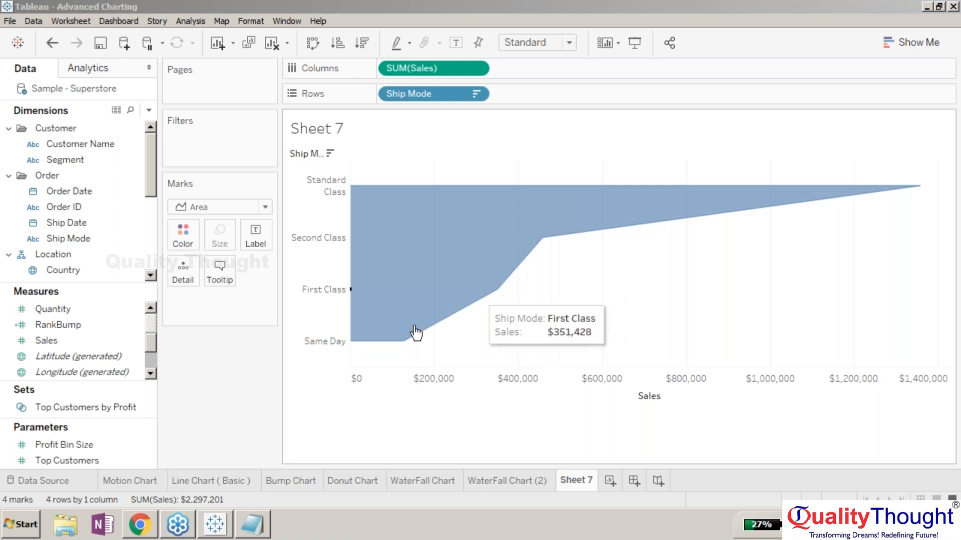
# Step: Check the NegativeProfit measure from the WaterFall Chart (2) sheet and return to Sheet 7
pyautogui.click(497, 484)
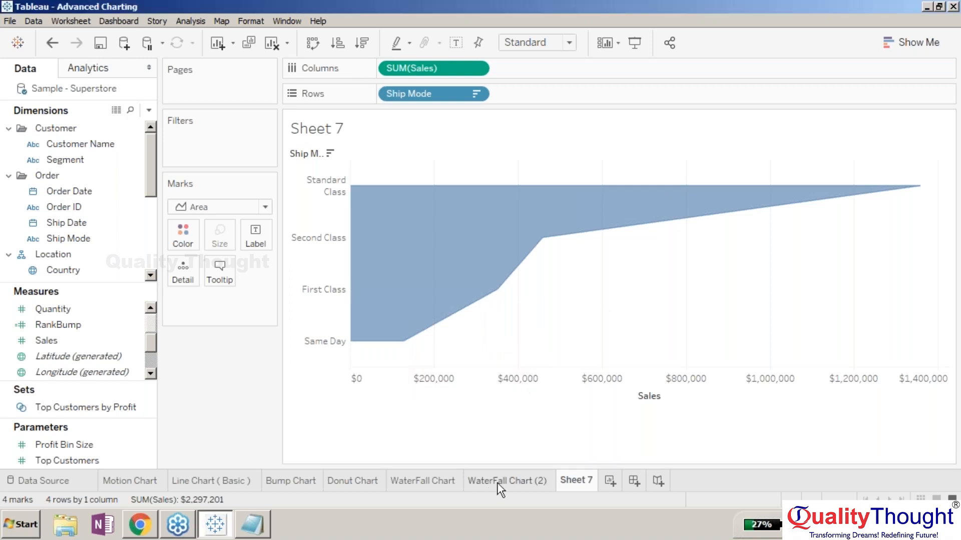
pyautogui.click(500, 483)
pyautogui.scroll(-3, 150, 356)
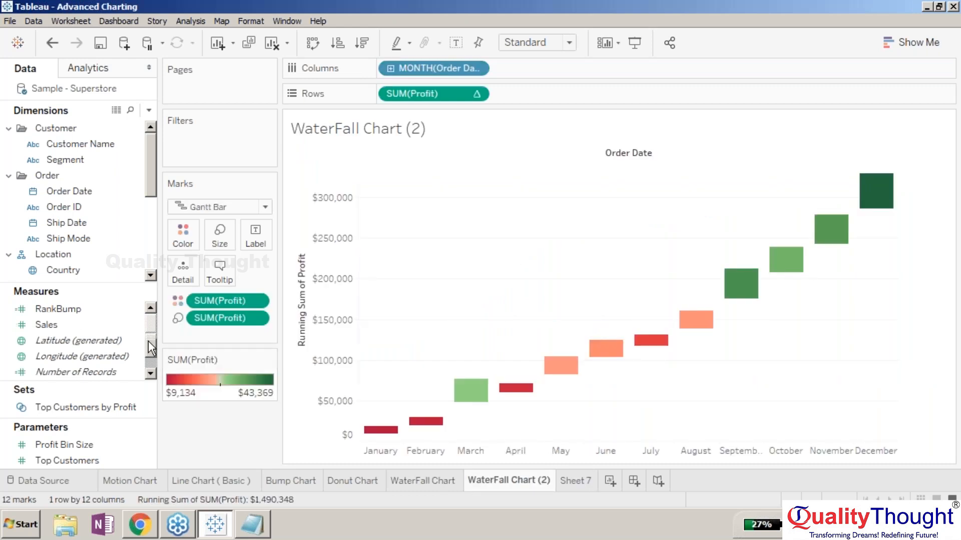
pyautogui.scroll(5, 150, 356)
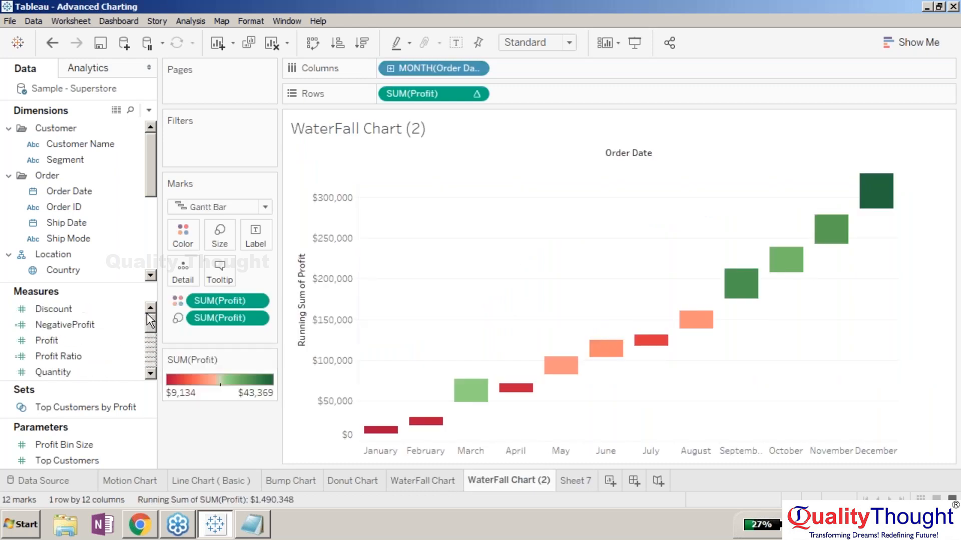
pyautogui.click(68, 325)
pyautogui.moveTo(133, 324); pyautogui.dragTo(581, 468)
pyautogui.click(575, 483)
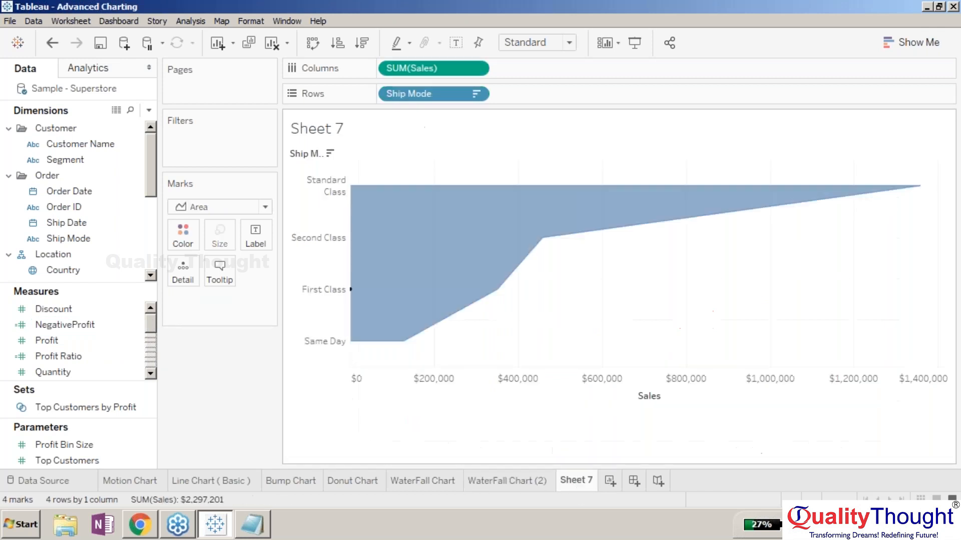
# Step: Start a calculated field from the Discount measure and name it Negative sales
pyautogui.click(85, 310)
pyautogui.rightClick(86, 312)
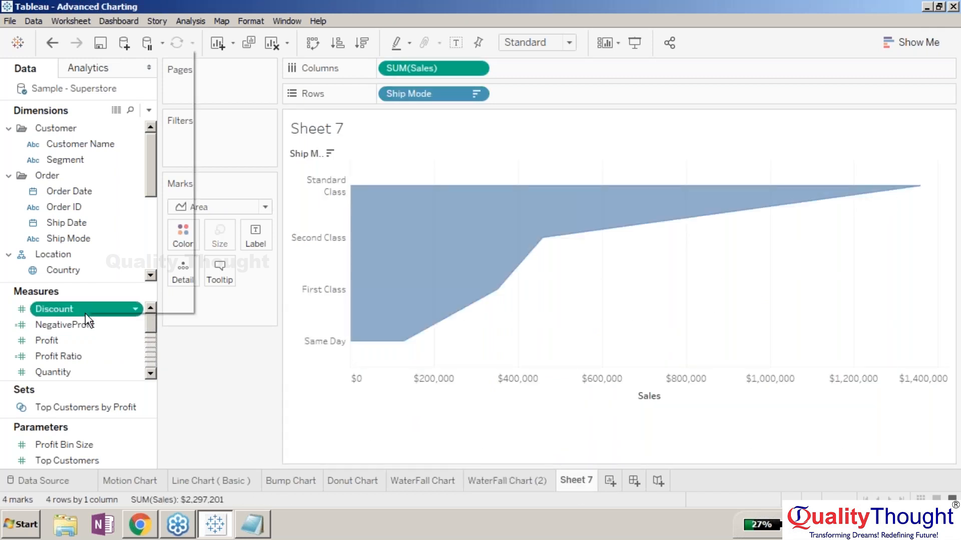
pyautogui.moveTo(143, 140)
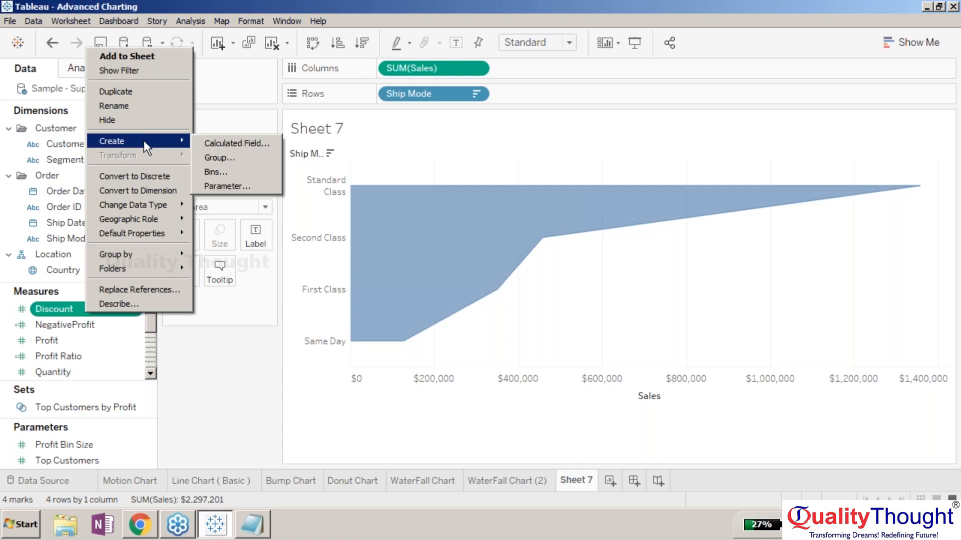
pyautogui.click(224, 143)
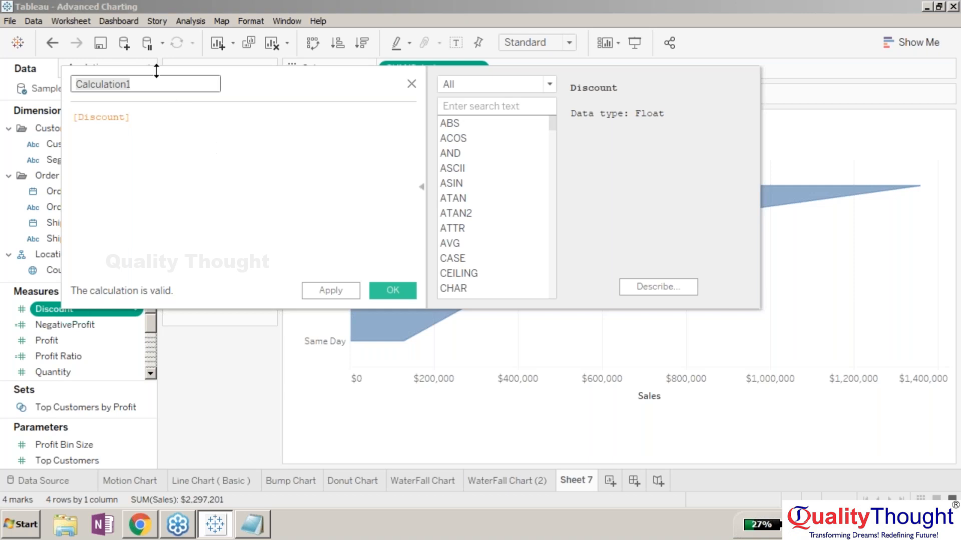
pyautogui.write('ne')
pyautogui.press('BackSpace')
pyautogui.press('BackSpace')
pyautogui.write('Negative sales')
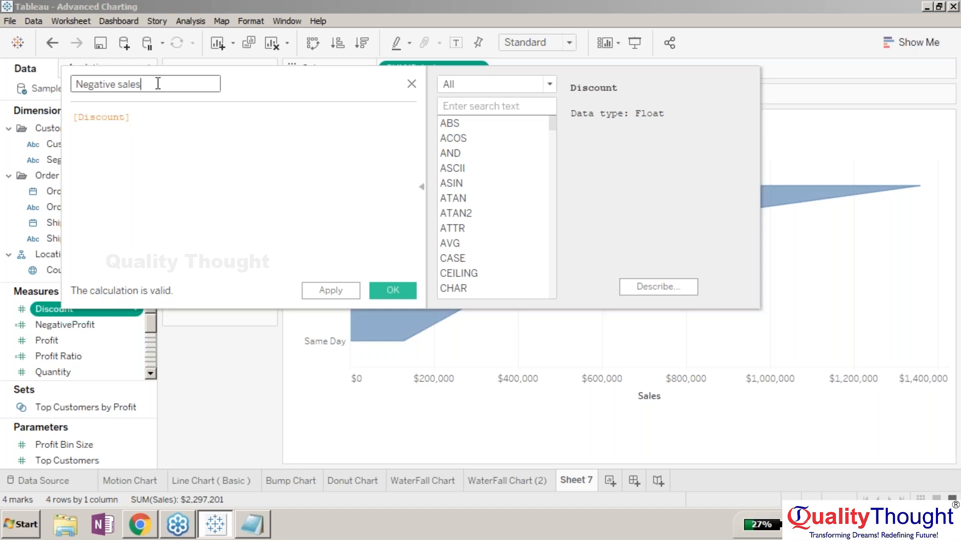
# Step: Replace the calculation's formula with the Sales field preceded by a minus sign and save the calculated field
pyautogui.press('Tab')
pyautogui.write('-')
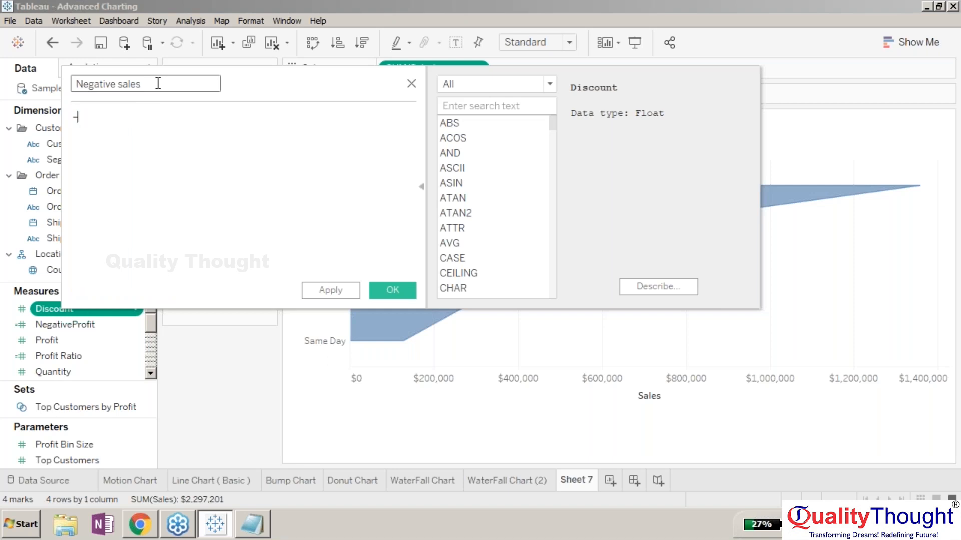
pyautogui.write('sa')
pyautogui.press('Return')
pyautogui.click(392, 296)
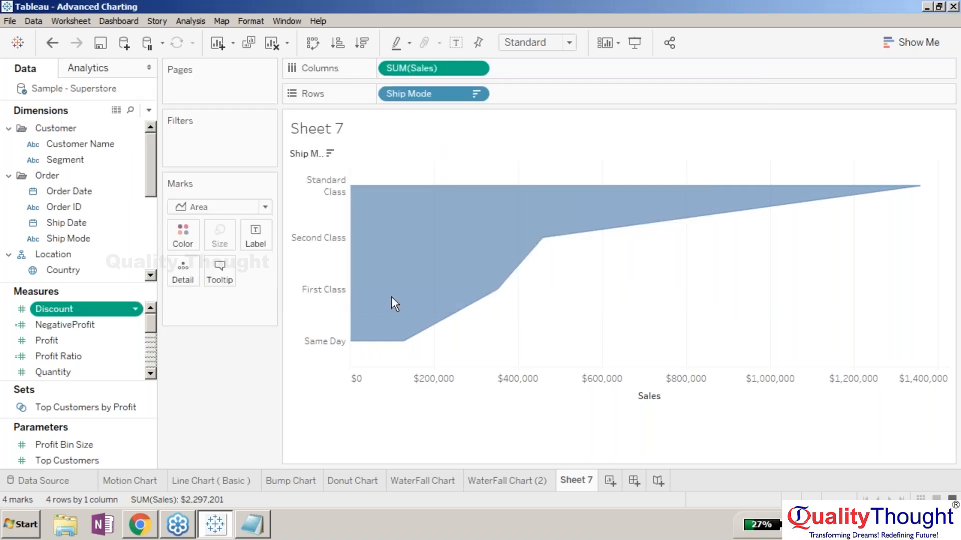
# Step: Place the Negative sales measure before Sales on the columns and narrow the chart to a more compact funnel
pyautogui.moveTo(86, 325)
pyautogui.mouseDown()
pyautogui.moveTo(180, 317)
pyautogui.moveTo(386, 69)
pyautogui.mouseUp()
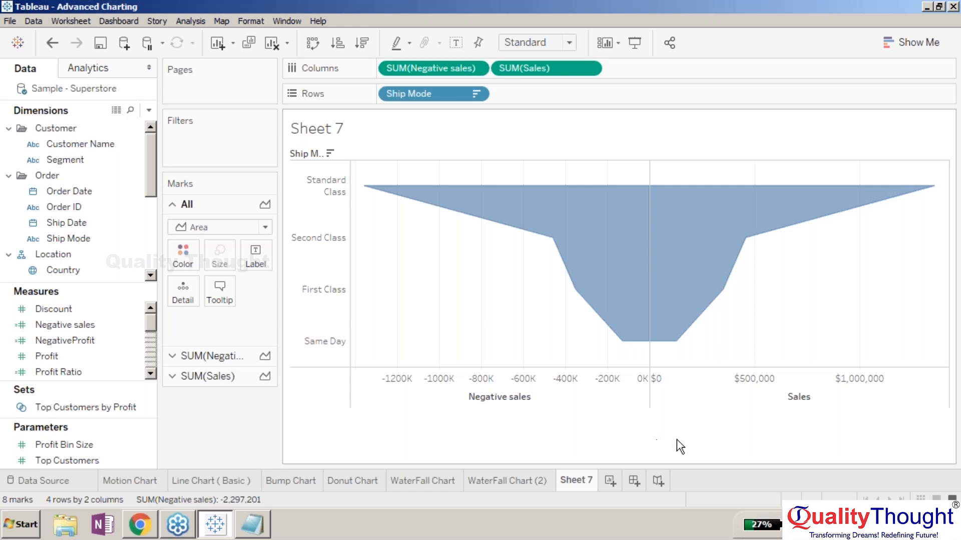
pyautogui.moveTo(949, 300); pyautogui.dragTo(708, 315)
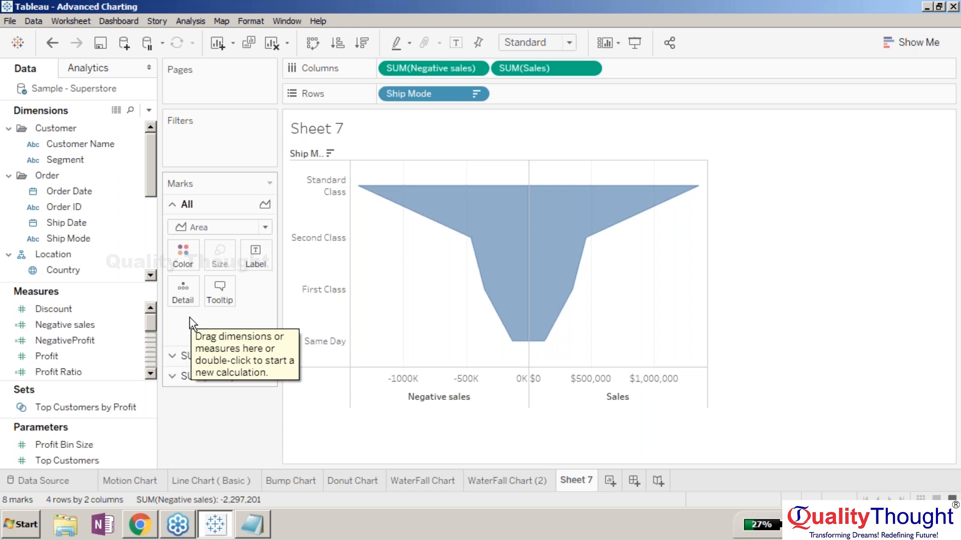
# Step: Try green and grey on all the area marks, finishing with light blue
pyautogui.click(184, 263)
pyautogui.click(220, 302)
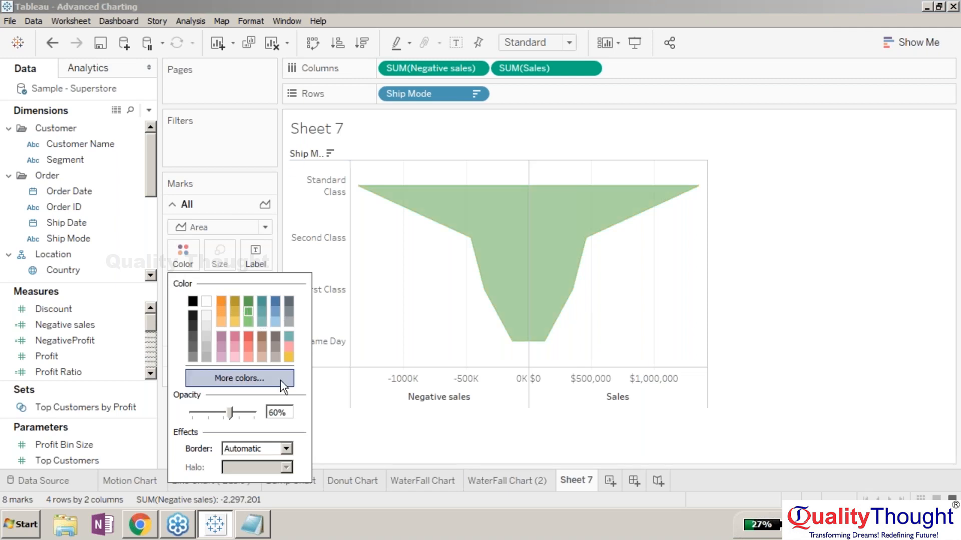
pyautogui.click(278, 345)
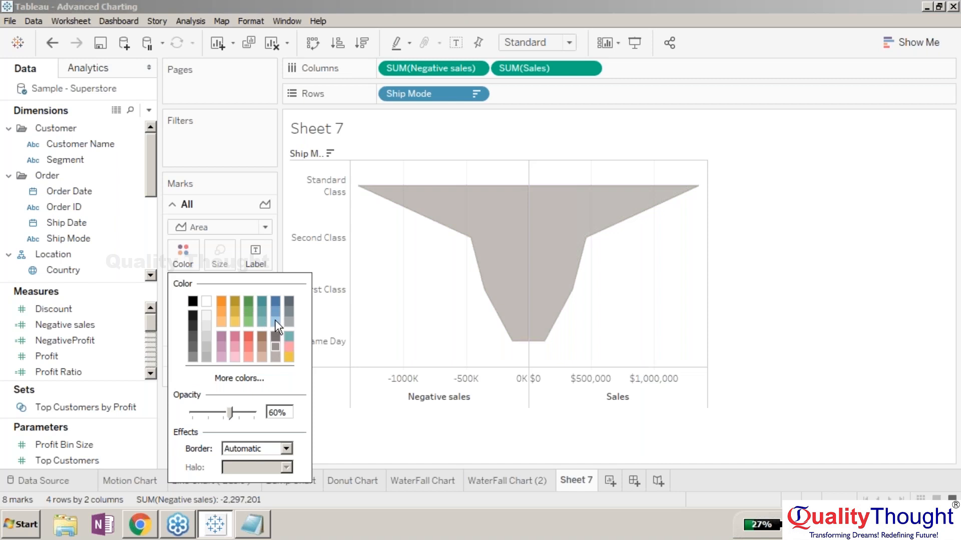
pyautogui.click(274, 320)
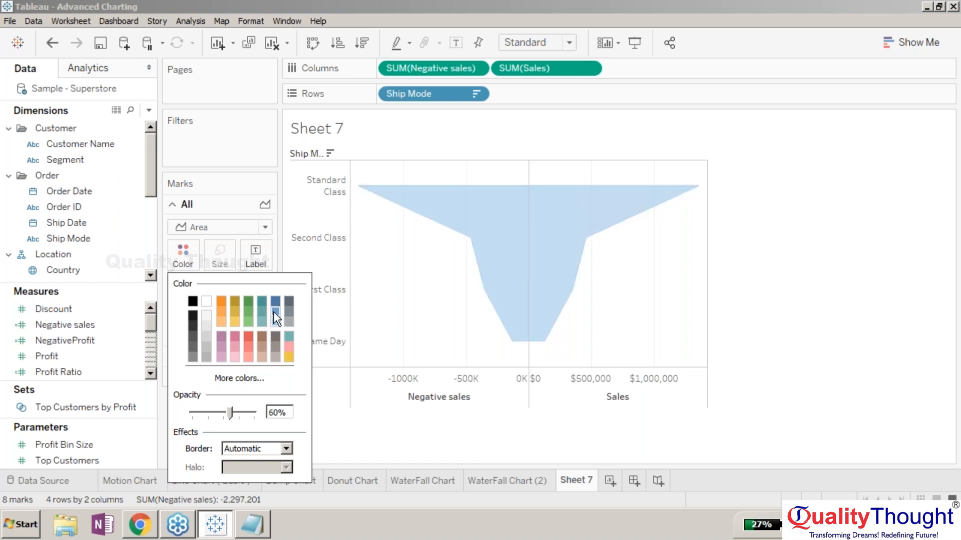
pyautogui.click(360, 438)
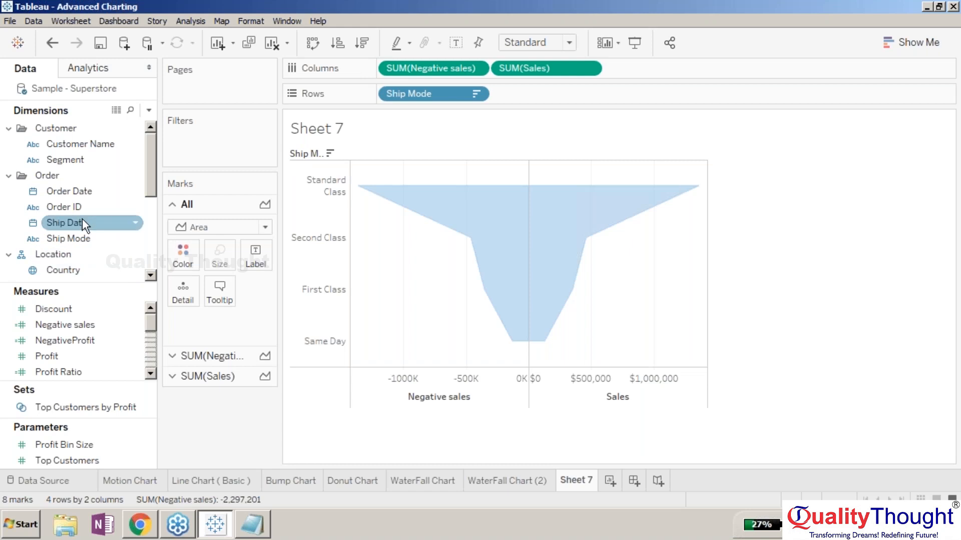
# Step: Label all the area marks with Ship Mode and the sum of Sales
pyautogui.moveTo(83, 235); pyautogui.dragTo(256, 254)
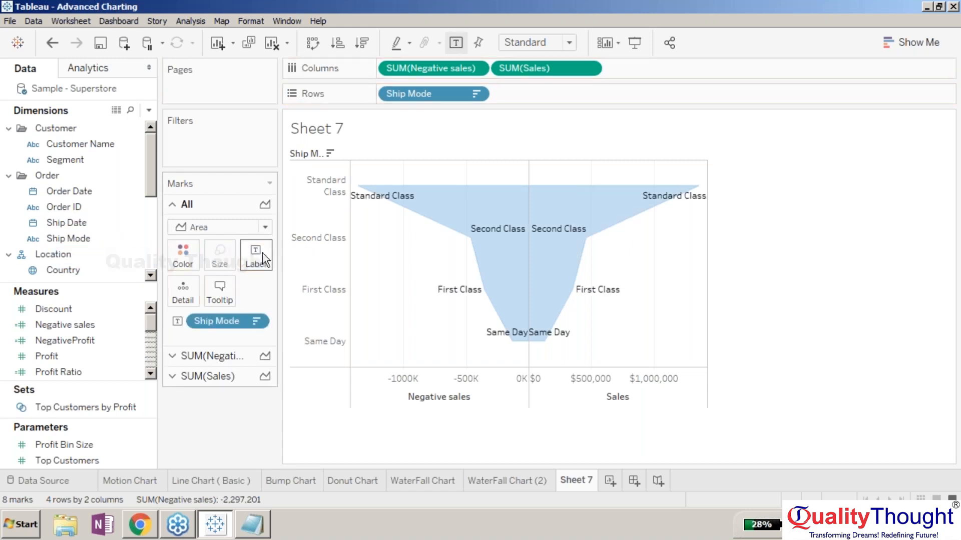
pyautogui.moveTo(653, 235)
pyautogui.click(150, 350)
pyautogui.moveTo(60, 356); pyautogui.dragTo(233, 359)
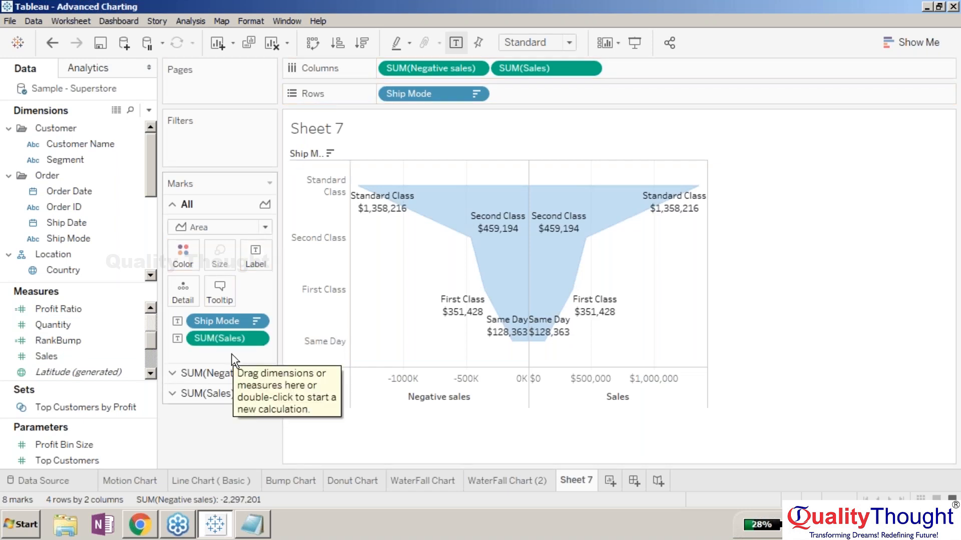
# Step: Examine the worksheet's font formatting options for sheet, rows and columns and the Negative sales axis settings without changing them
pyautogui.rightClick(300, 385)
pyautogui.moveTo(353, 212)
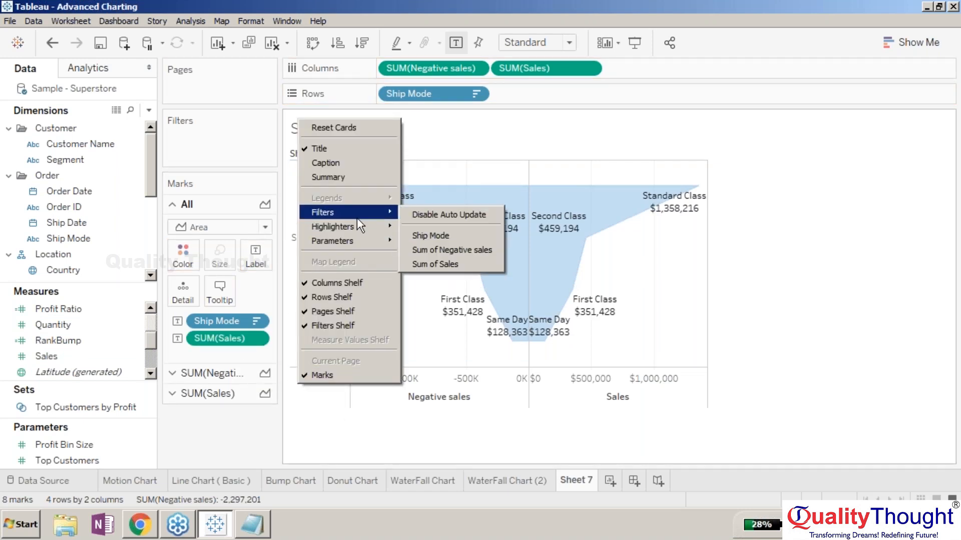
pyautogui.rightClick(453, 162)
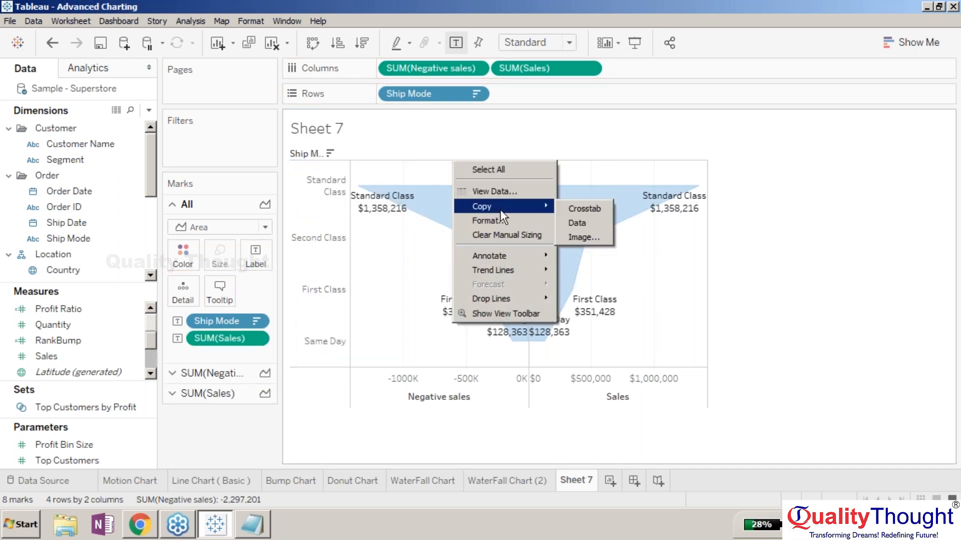
pyautogui.click(504, 221)
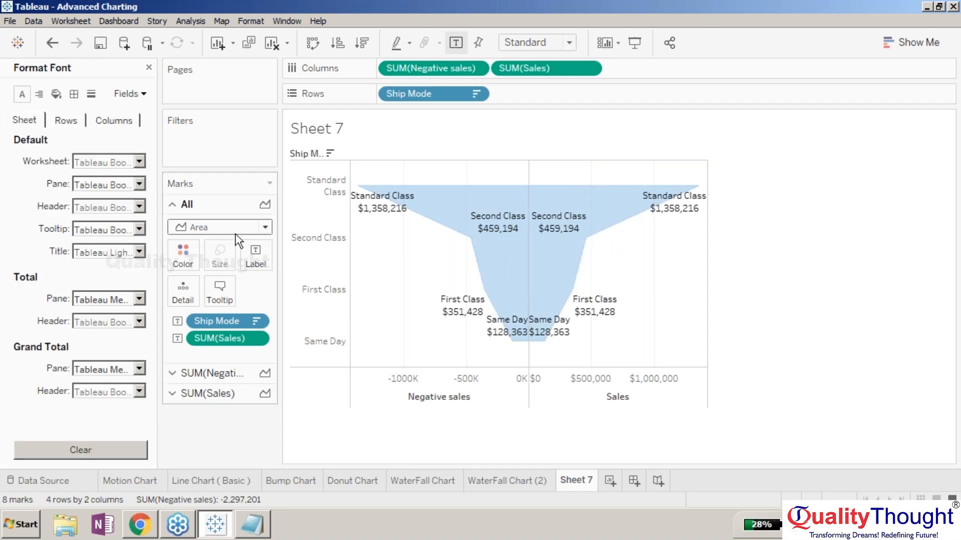
pyautogui.click(392, 404)
pyautogui.rightClick(392, 401)
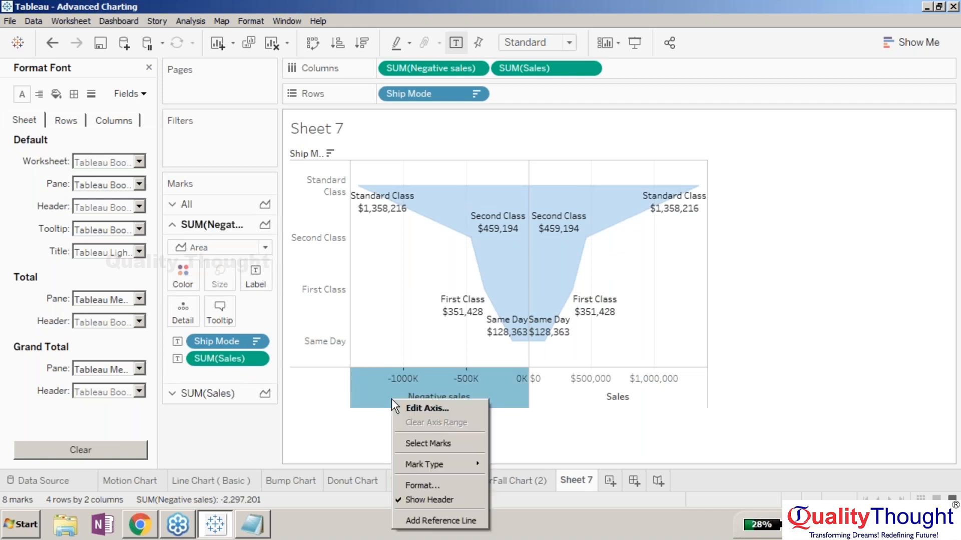
pyautogui.click(405, 401)
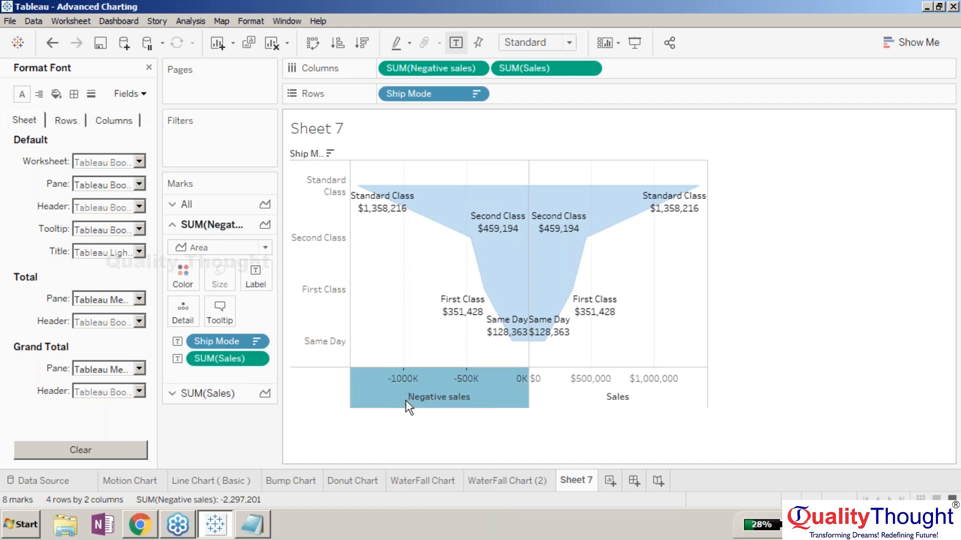
pyautogui.rightClick(392, 398)
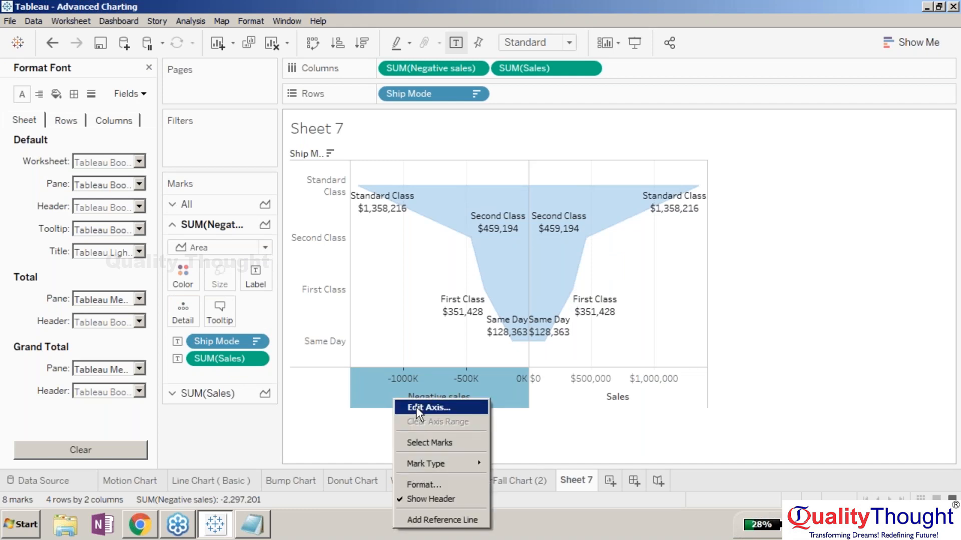
pyautogui.click(416, 407)
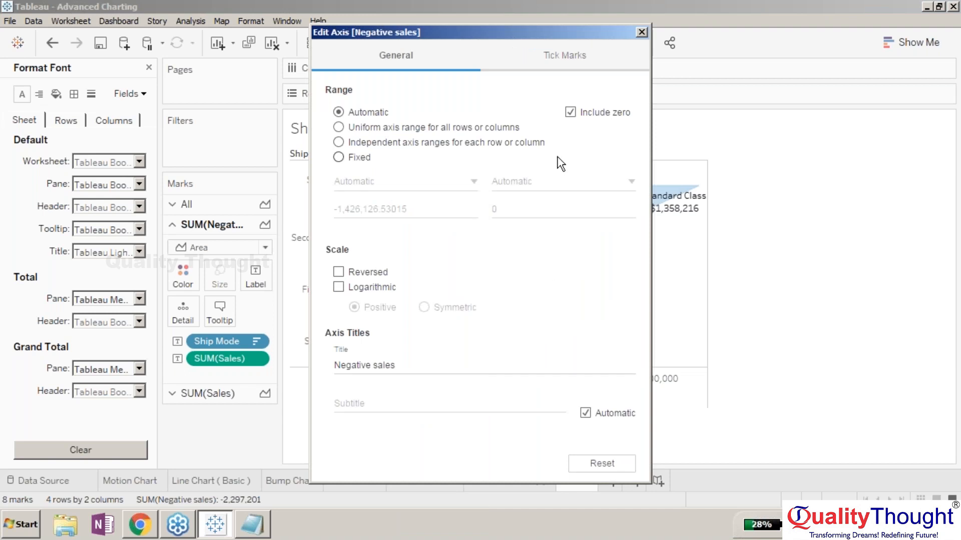
pyautogui.click(641, 32)
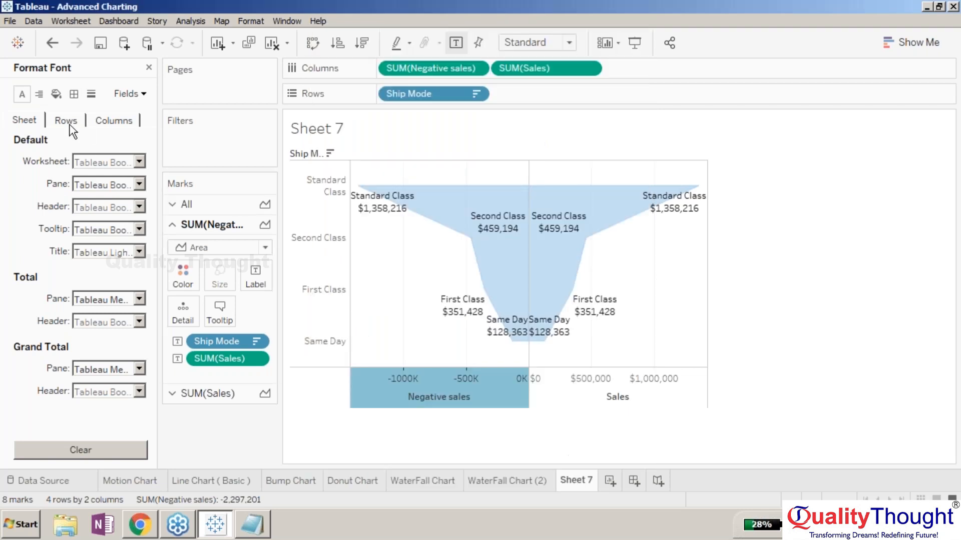
pyautogui.click(70, 130)
pyautogui.click(106, 125)
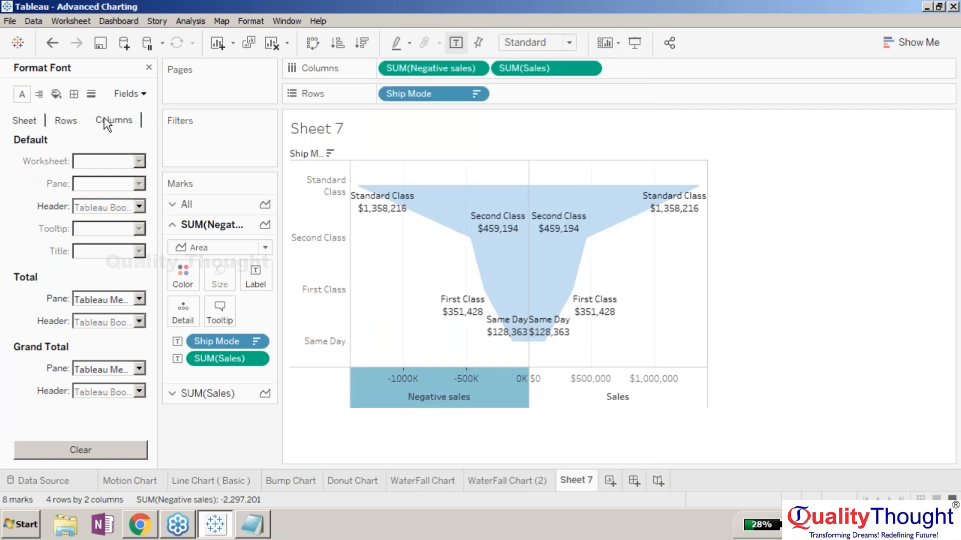
pyautogui.click(76, 118)
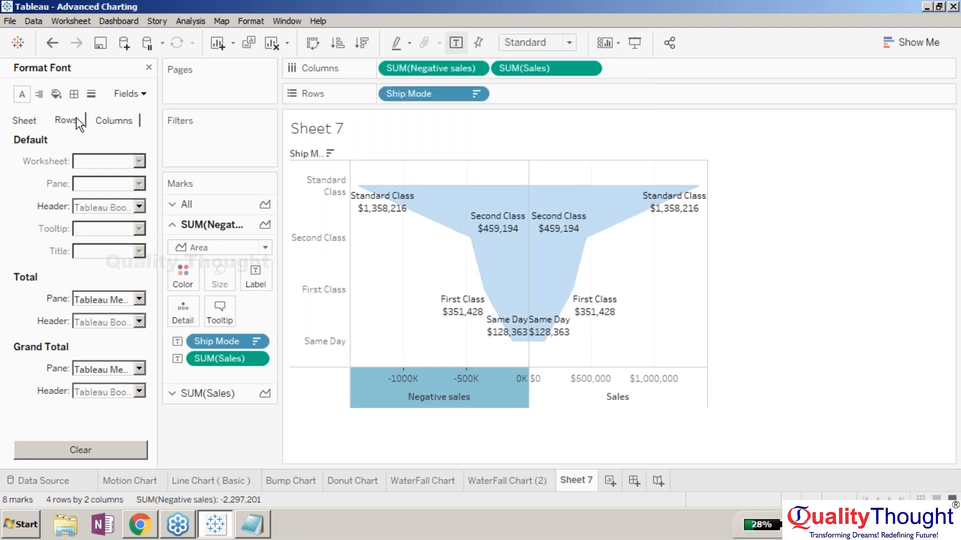
pyautogui.click(148, 68)
pyautogui.click(515, 422)
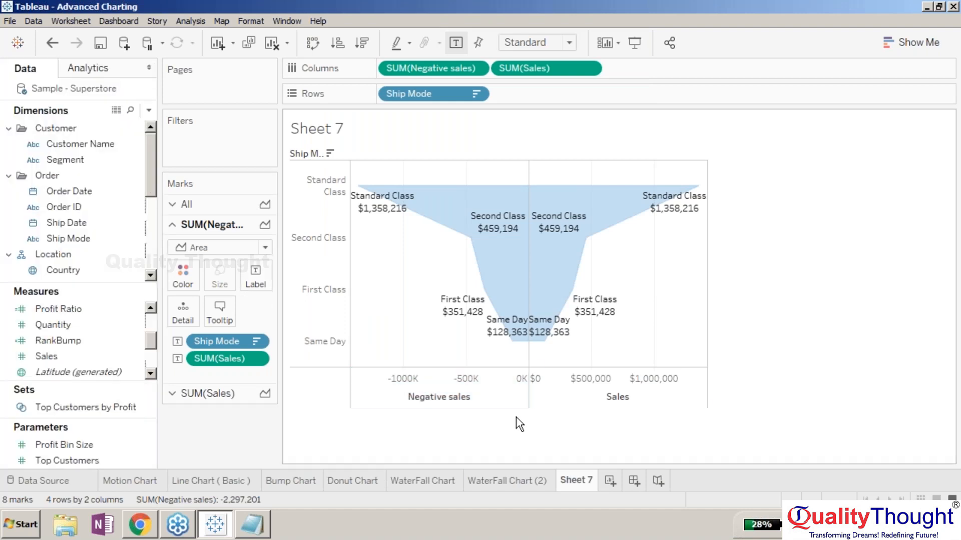
# Step: Remove the Ship Mode and Sales labels from the marks of the positive Sales half only
pyautogui.rightClick(542, 403)
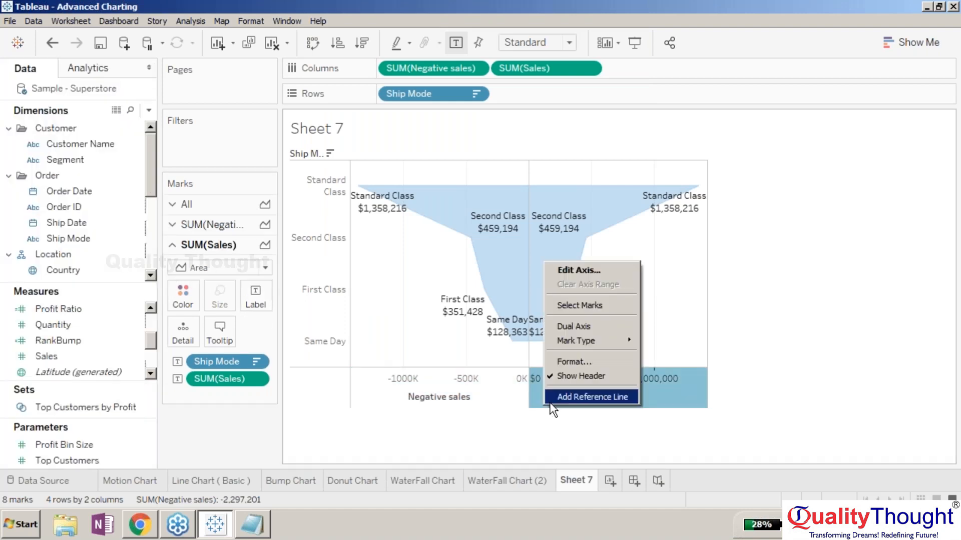
pyautogui.click(391, 447)
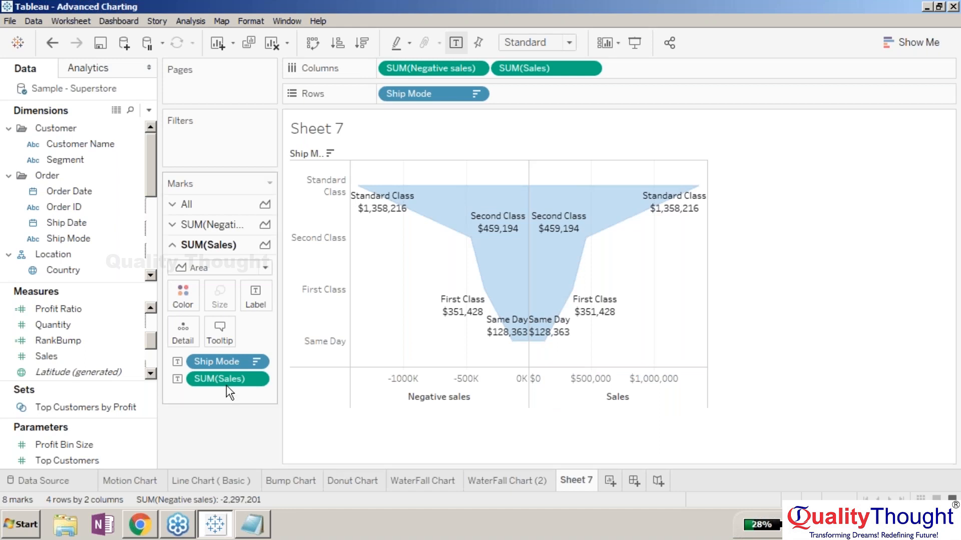
pyautogui.click(224, 361)
pyautogui.press('Delete')
pyautogui.click(224, 361)
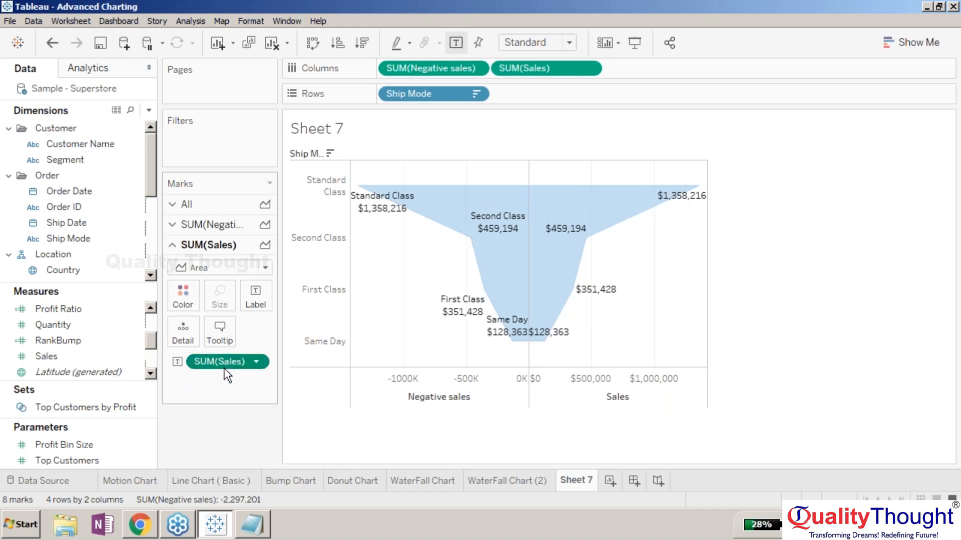
pyautogui.press('Delete')
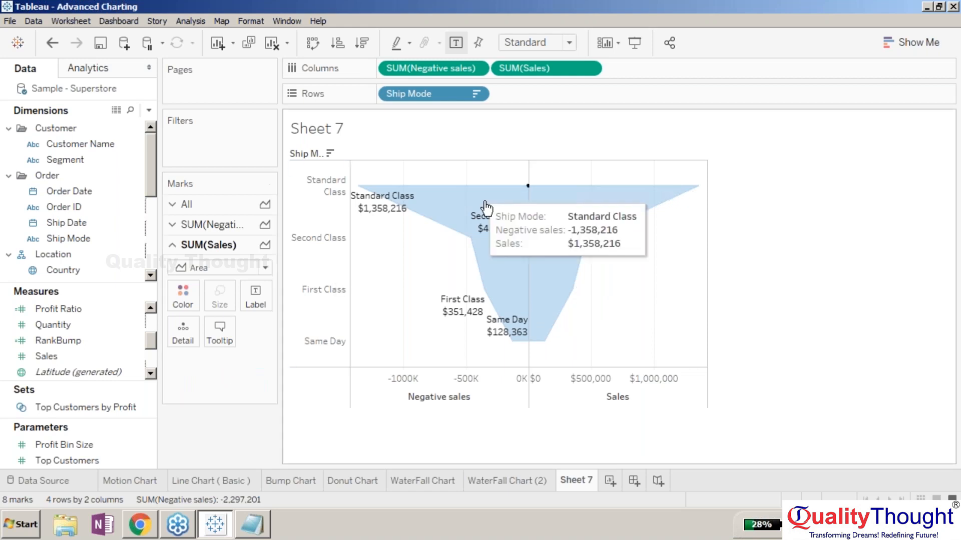
# Step: Move the Second Class label left, outside the funnel's edge
pyautogui.click(498, 221)
pyautogui.click(498, 221)
pyautogui.moveTo(499, 217); pyautogui.dragTo(435, 239)
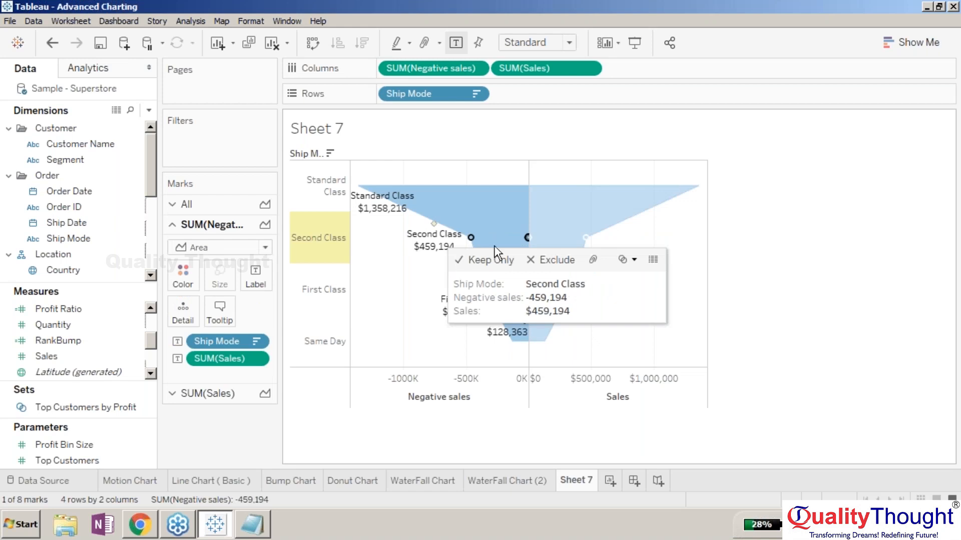
pyautogui.click(693, 287)
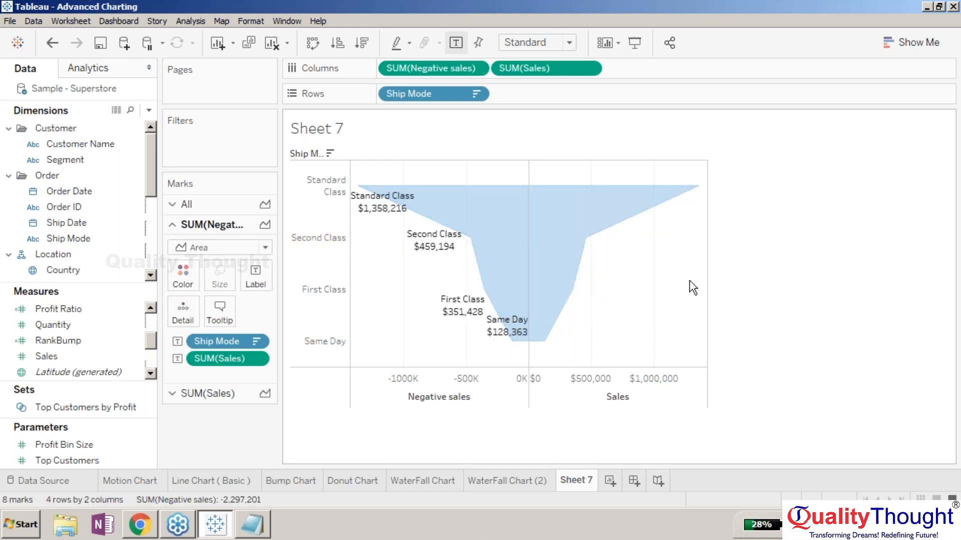
# Step: Move the Same Day label to the lower left, just outside the funnel's narrow end
pyautogui.click(520, 334)
pyautogui.moveTo(519, 331); pyautogui.dragTo(508, 405)
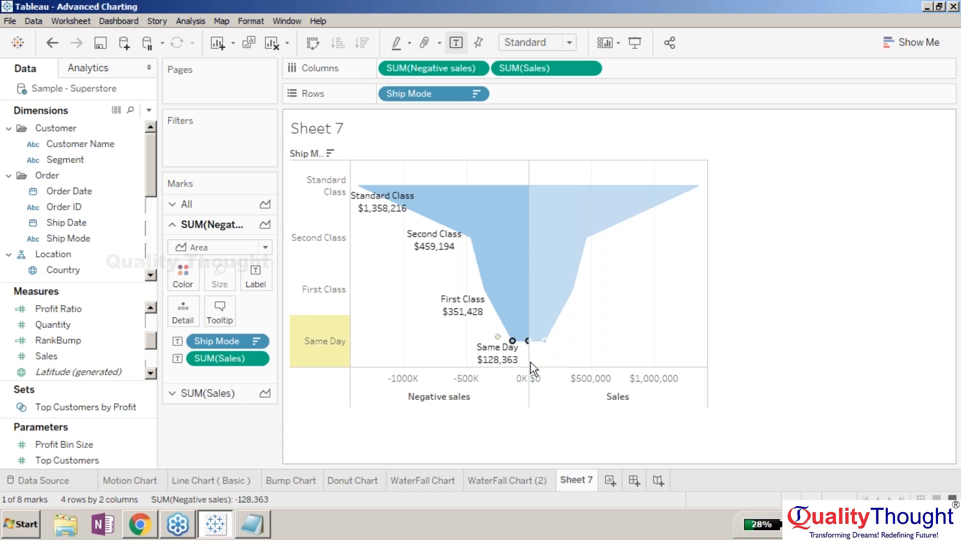
pyautogui.moveTo(495, 354); pyautogui.dragTo(485, 349)
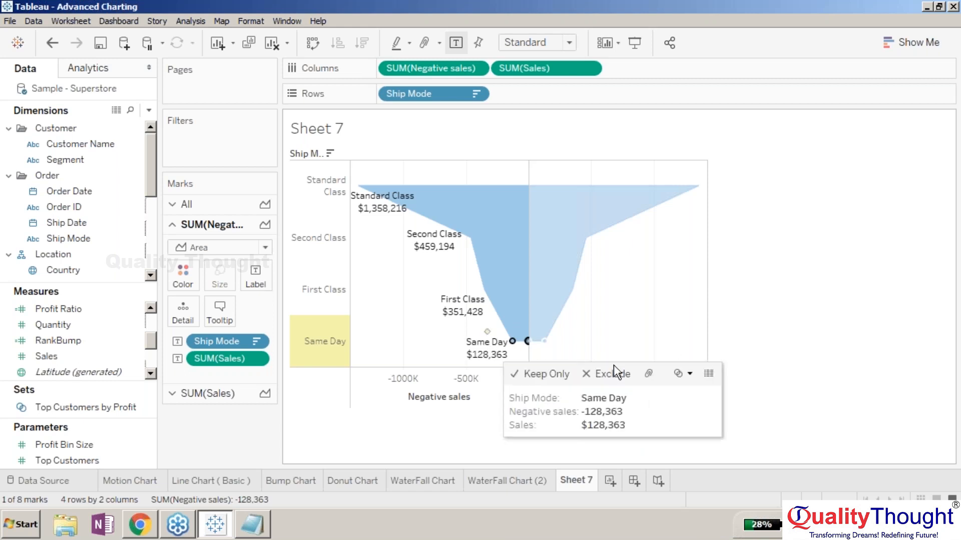
pyautogui.click(866, 335)
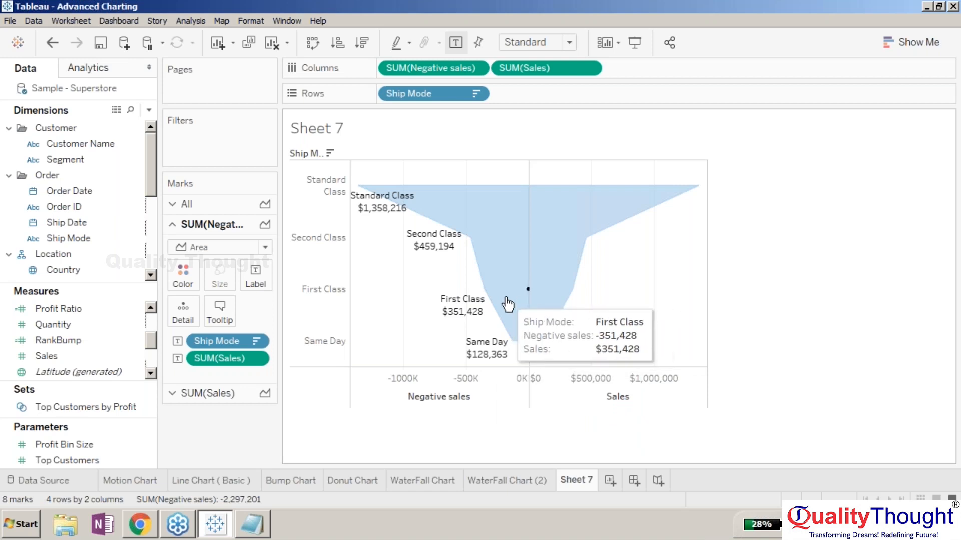
# Step: Nudge the Second Class label slightly down, clear of the funnel's sloping edge
pyautogui.click(432, 244)
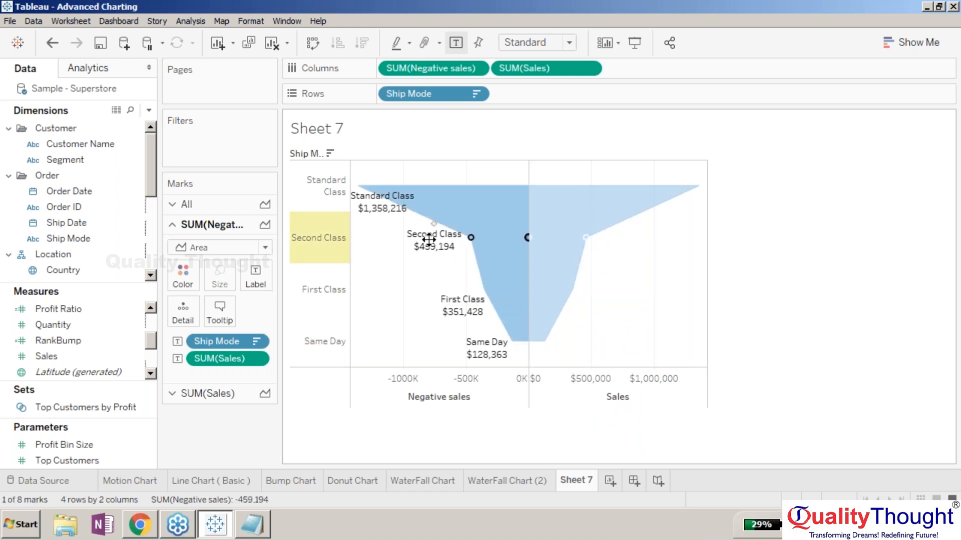
pyautogui.moveTo(431, 244); pyautogui.dragTo(434, 252)
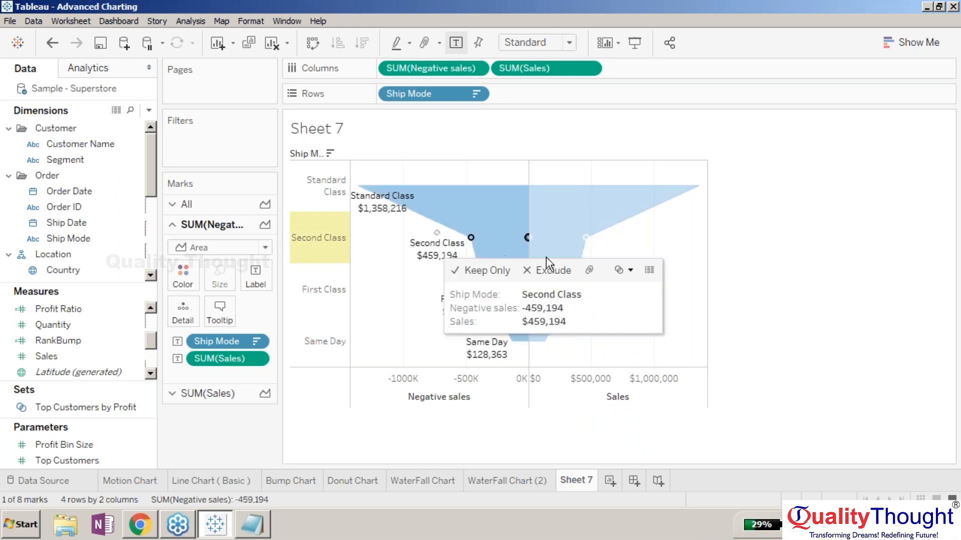
pyautogui.click(762, 280)
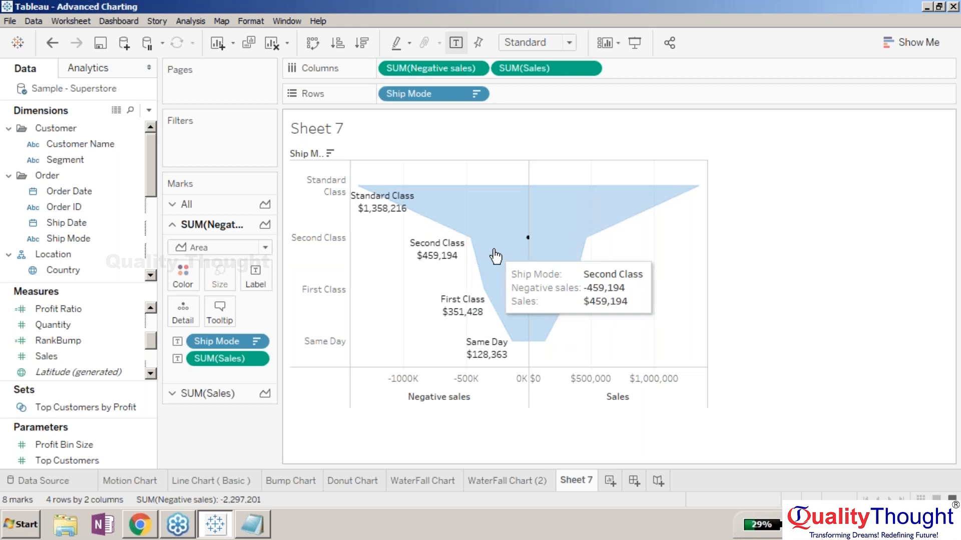
# Step: Move the Standard Class label slightly down from the funnel's wide upper edge
pyautogui.moveTo(385, 201)
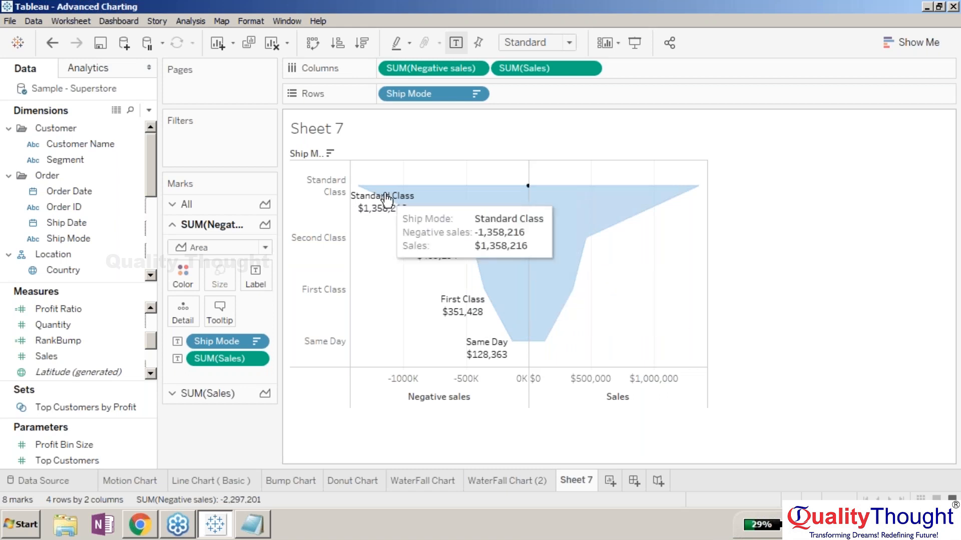
pyautogui.click(386, 201)
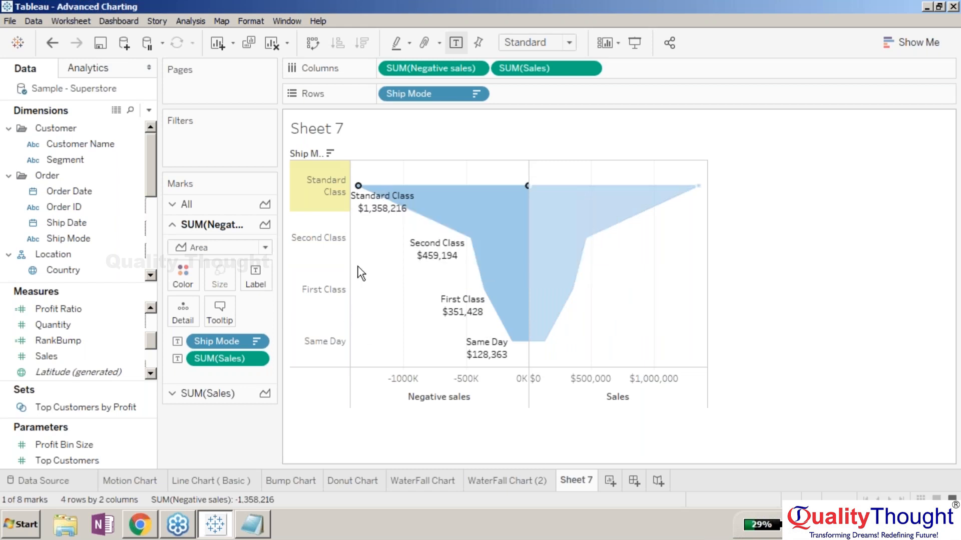
pyautogui.moveTo(378, 205); pyautogui.dragTo(341, 237)
pyautogui.click(338, 216)
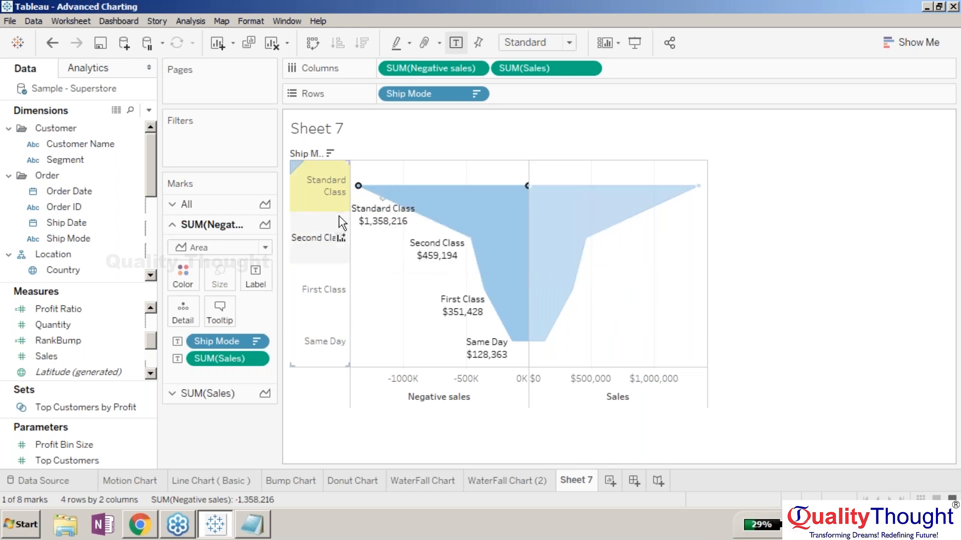
pyautogui.click(795, 349)
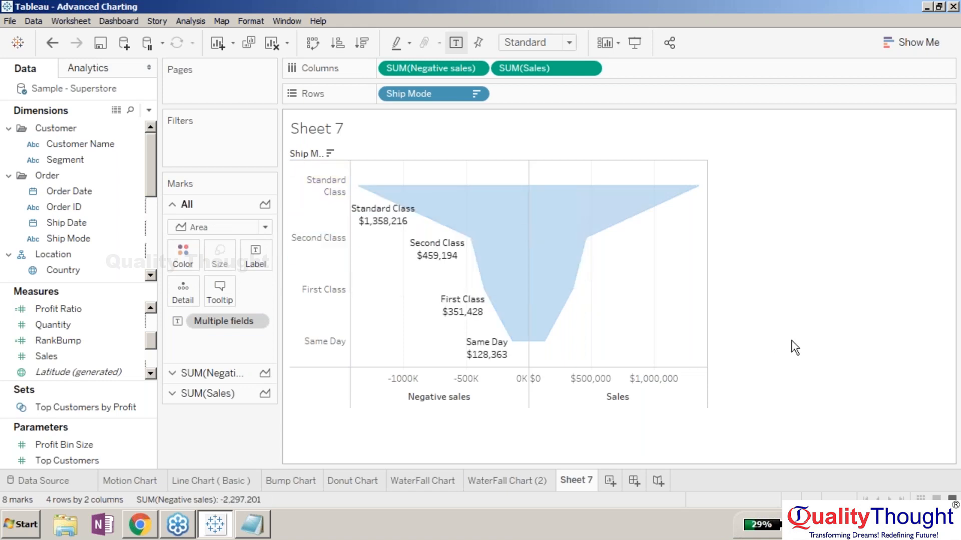
# Step: Move the Standard Class label slightly up toward the funnel's wide upper edge
pyautogui.click(380, 226)
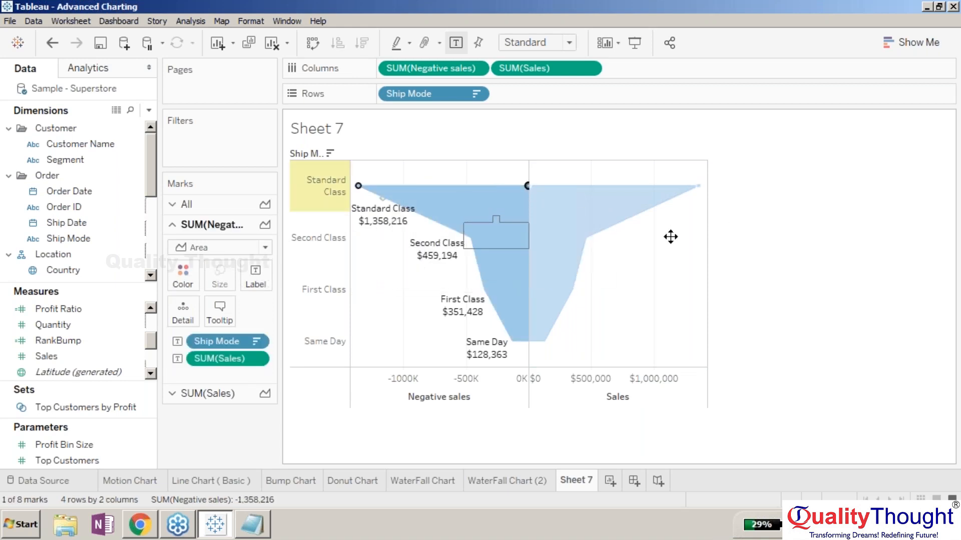
pyautogui.moveTo(645, 168); pyautogui.dragTo(352, 216)
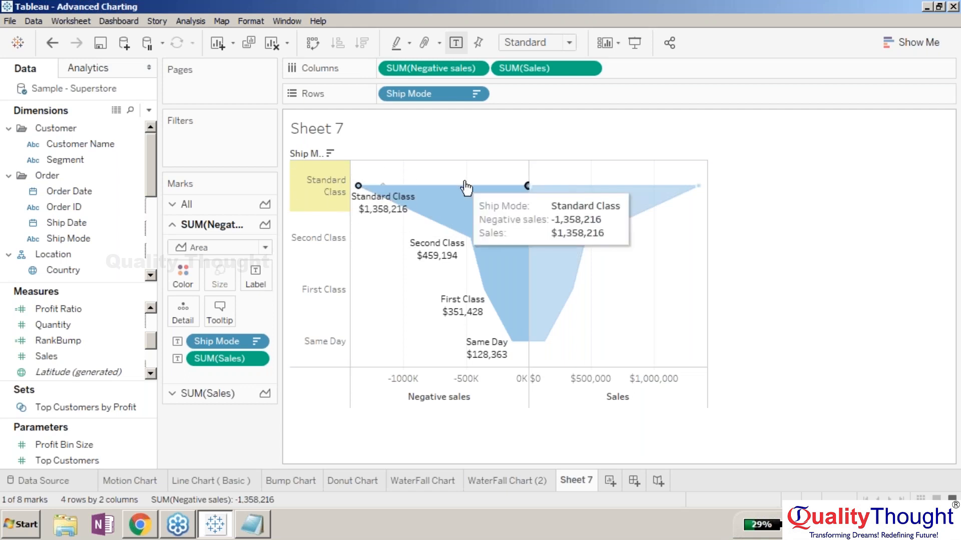
pyautogui.click(774, 252)
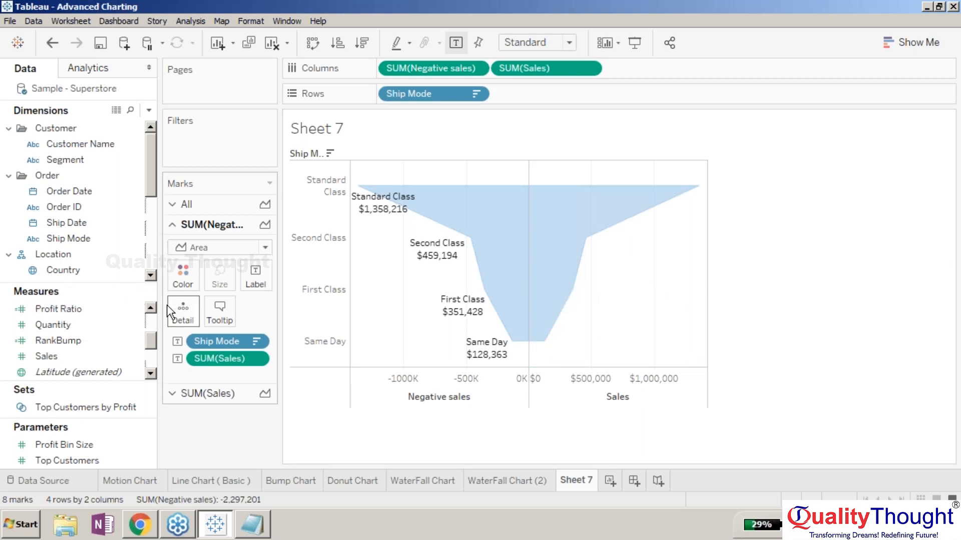
# Step: Color the Negative sales half of the funnel by the Profit measure
pyautogui.click(150, 306)
pyautogui.moveTo(71, 329); pyautogui.dragTo(156, 304)
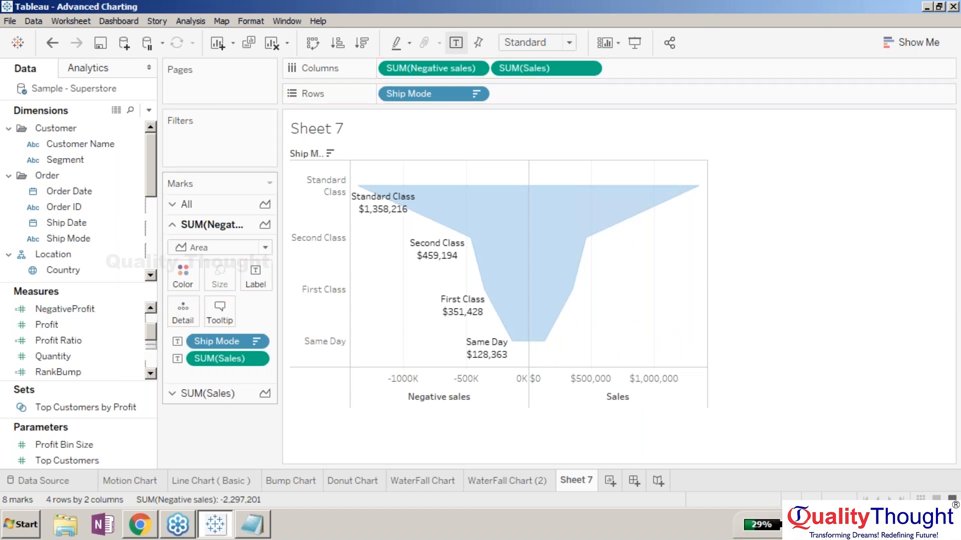
pyautogui.moveTo(52, 325); pyautogui.dragTo(182, 275)
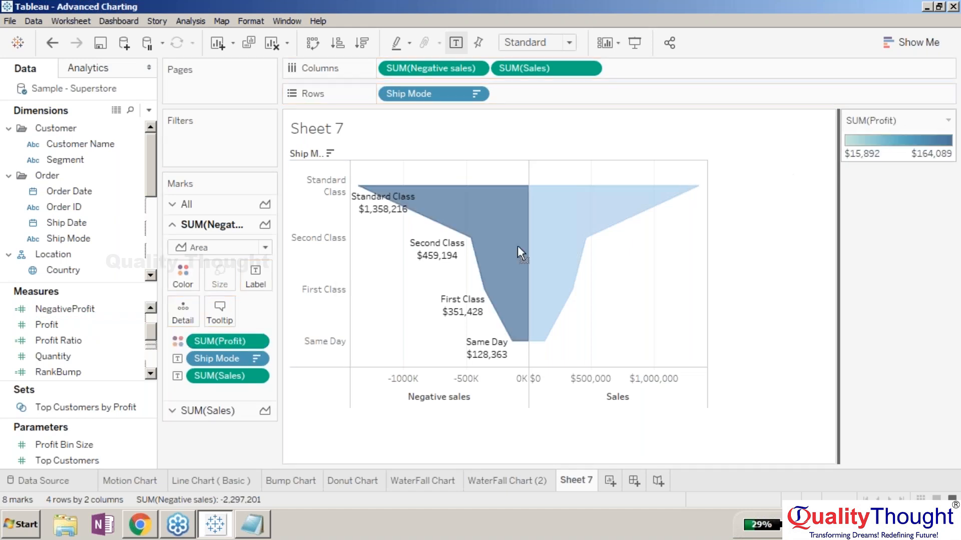
# Step: Move the Profit color legend beneath the Marks card and set its palette to Red-Green Diverging
pyautogui.moveTo(197, 440); pyautogui.dragTo(265, 421)
pyautogui.click(269, 422)
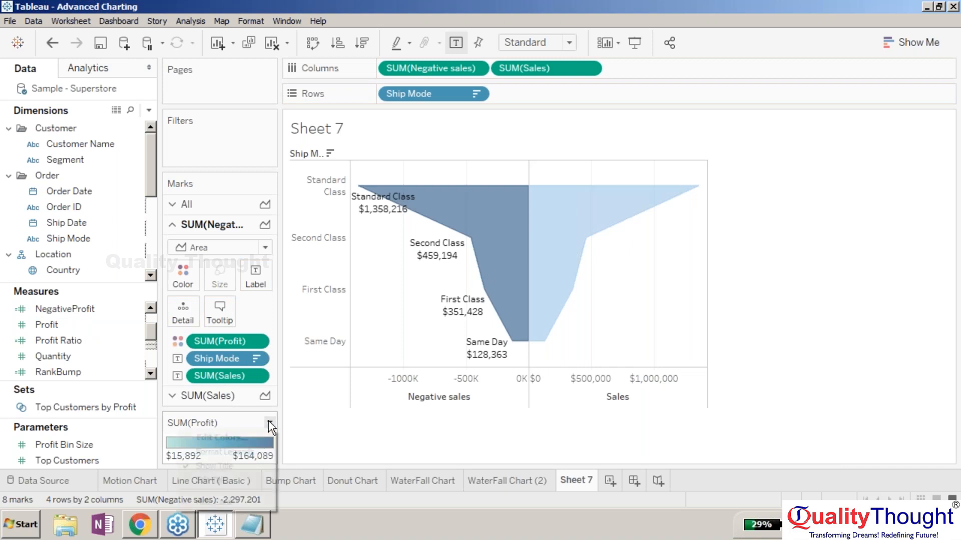
pyautogui.click(243, 443)
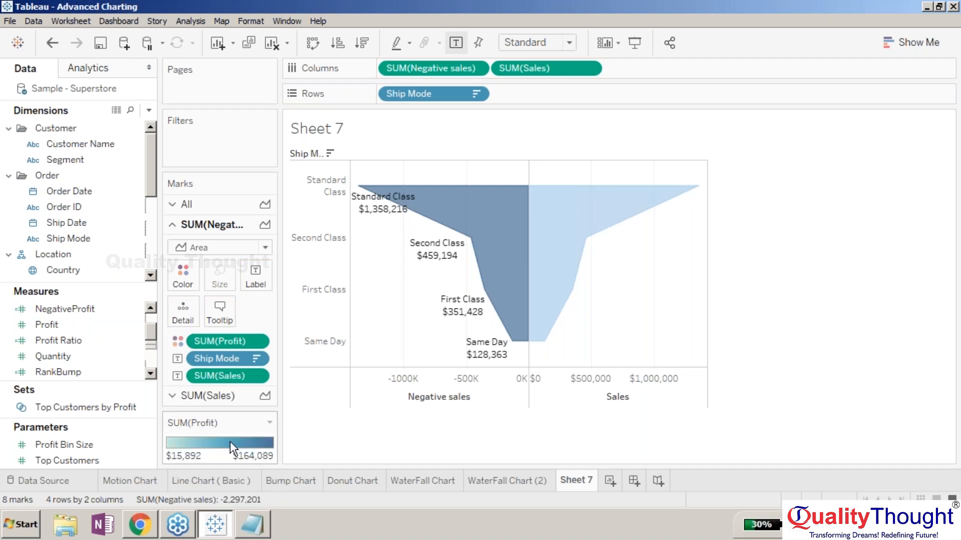
pyautogui.click(435, 195)
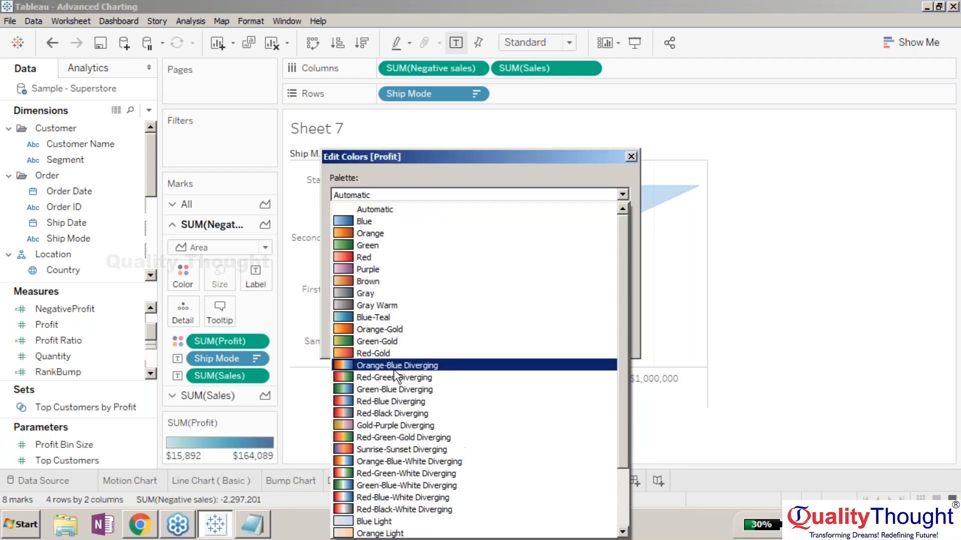
pyautogui.click(450, 324)
pyautogui.click(471, 333)
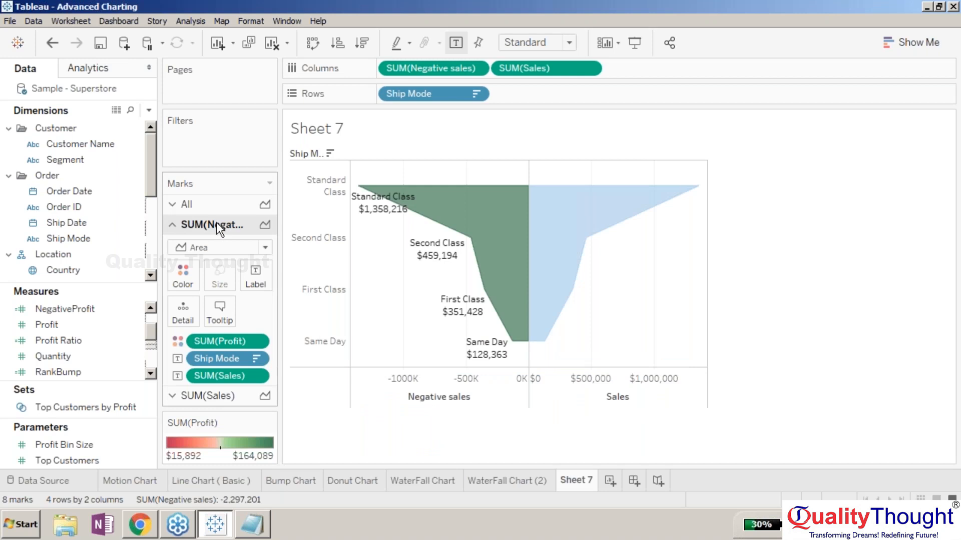
# Step: Color the Sales half of the funnel by the Profit measure as well
pyautogui.click(224, 395)
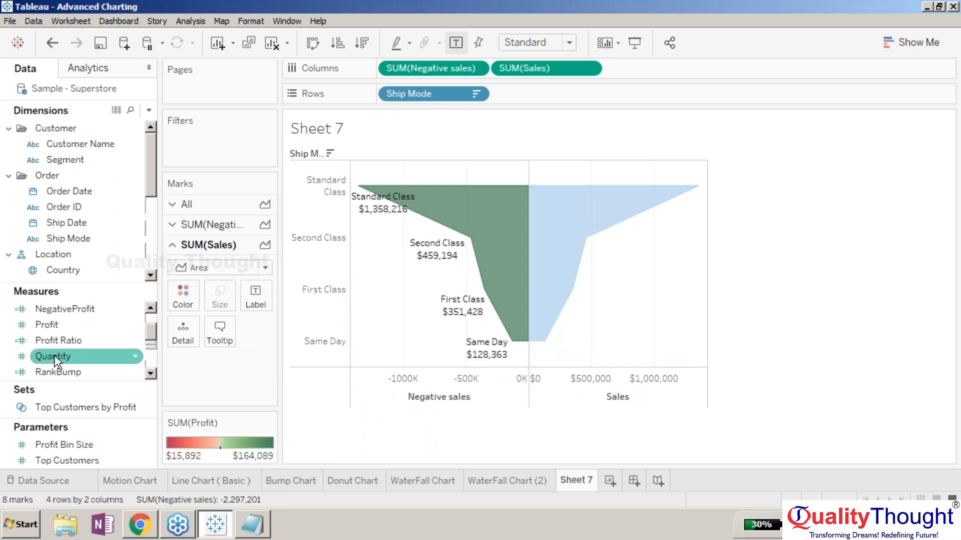
pyautogui.click(85, 325)
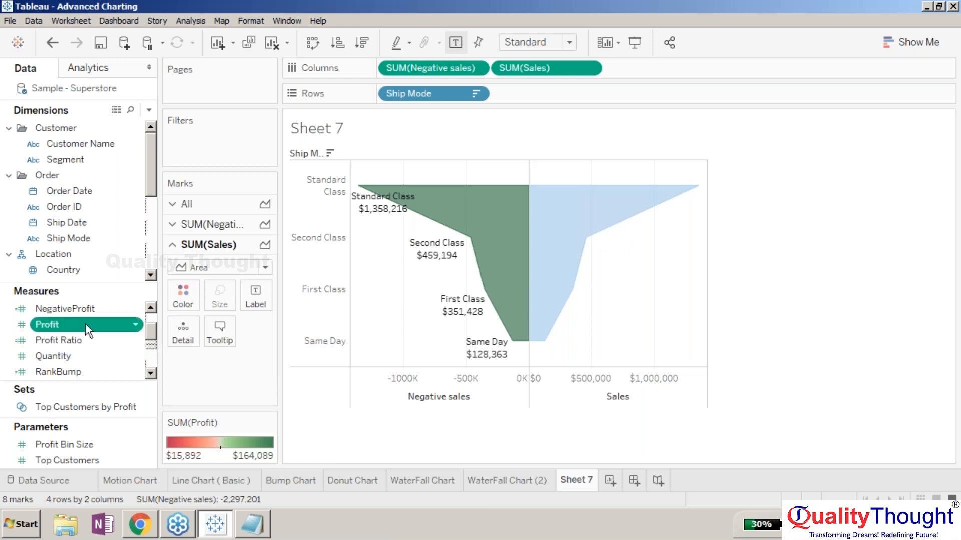
pyautogui.moveTo(85, 325); pyautogui.dragTo(183, 292)
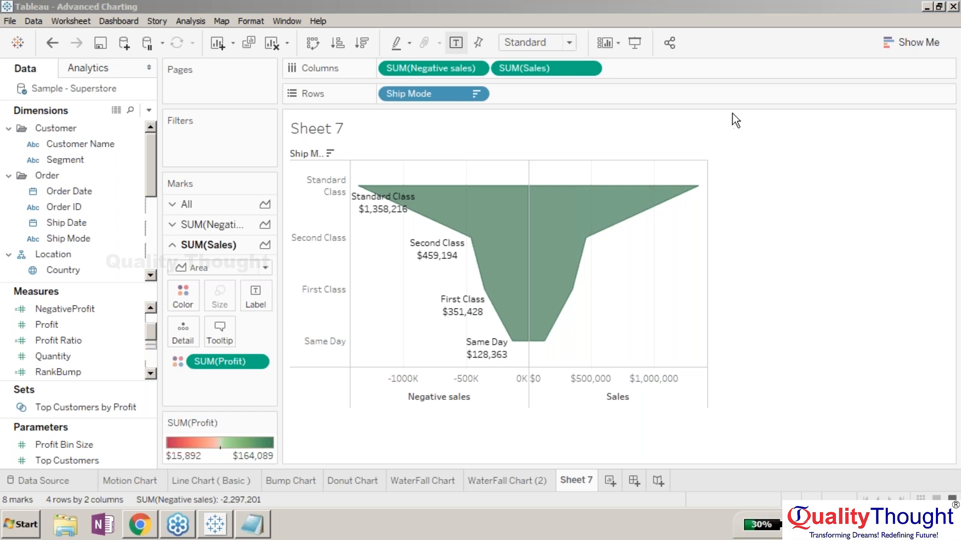
pyautogui.click(789, 255)
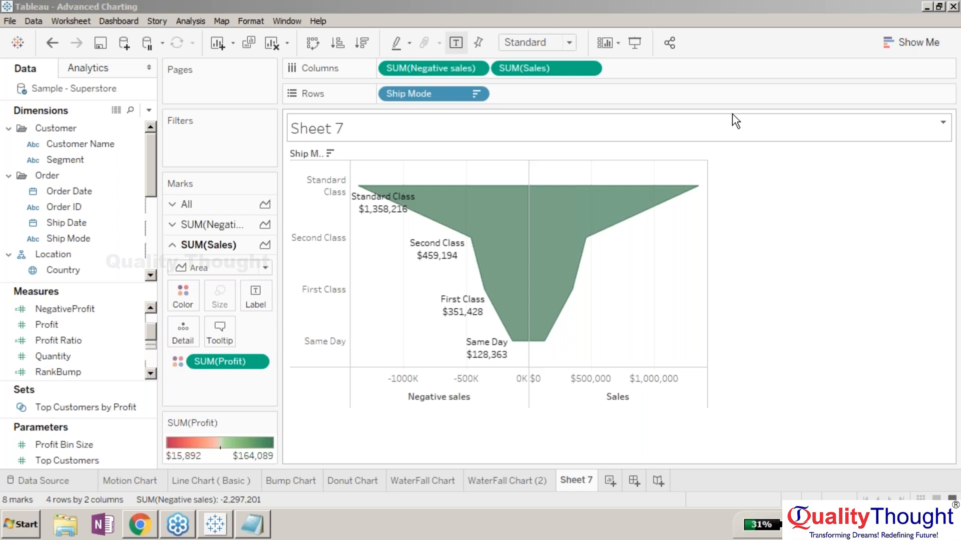
# Step: Rename the Sheet 7 worksheet as Funnel Chart
pyautogui.rightClick(586, 475)
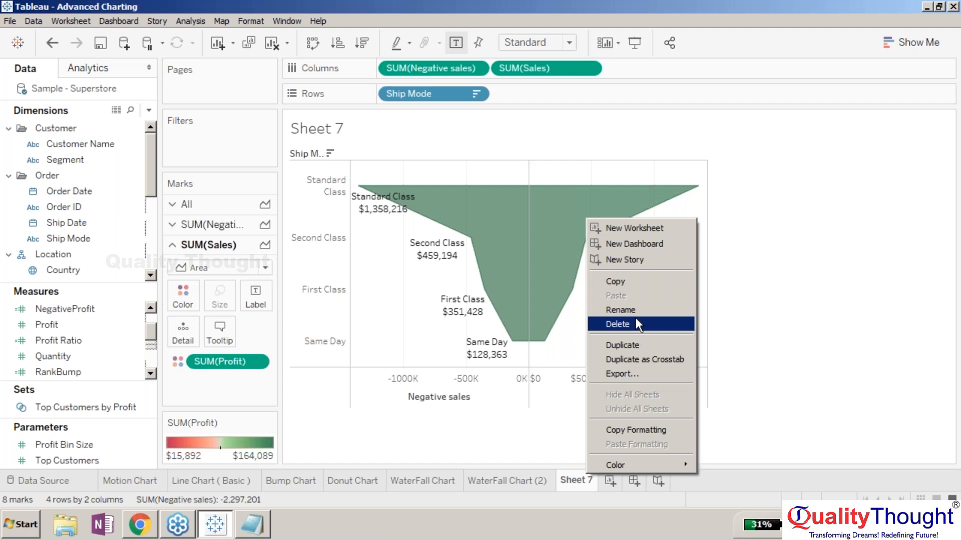
pyautogui.click(635, 312)
pyautogui.write('Funnel')
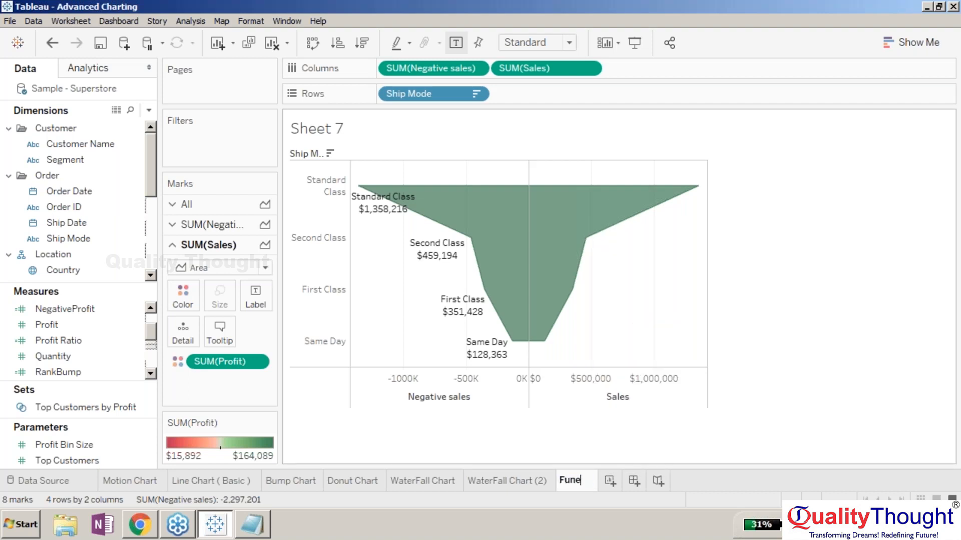
pyautogui.write(' Chart')
pyautogui.press('Return')
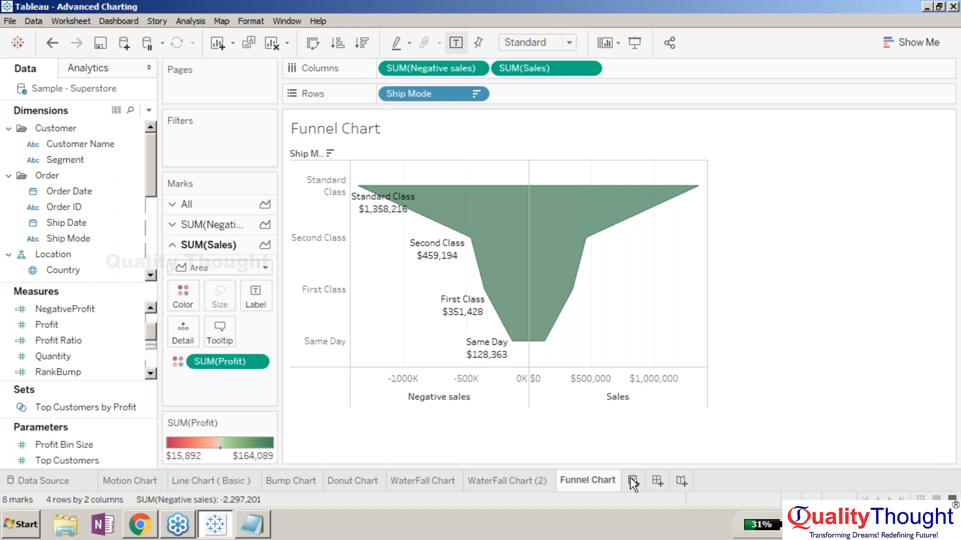
# Step: Add a new worksheet after the Funnel Chart sheet and name it Pareto Chart
pyautogui.click(629, 477)
pyautogui.rightClick(629, 477)
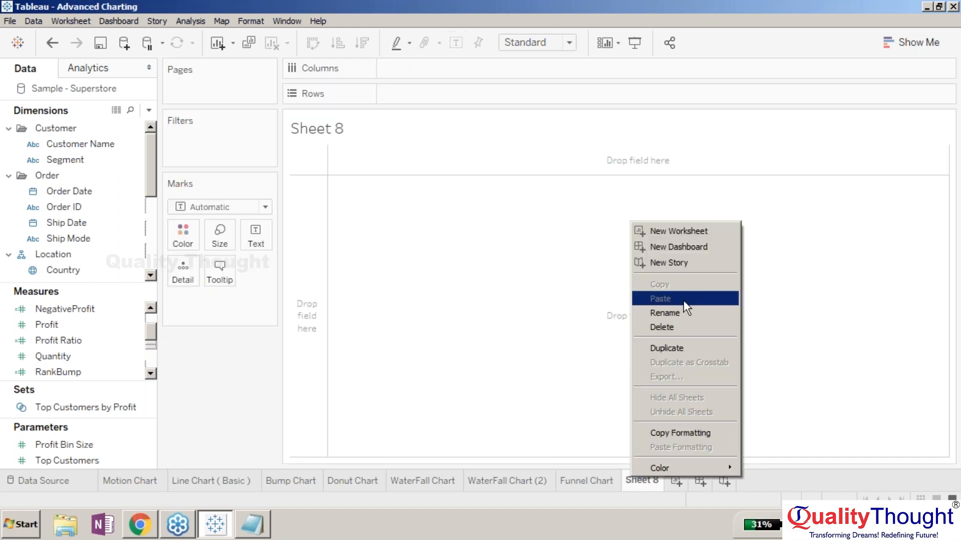
pyautogui.click(651, 318)
pyautogui.write('Par')
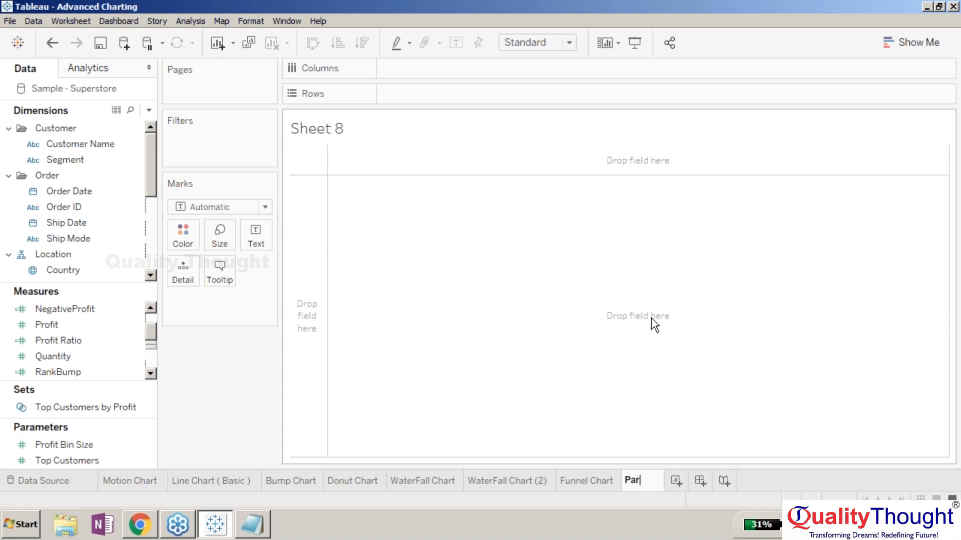
pyautogui.write('eto Chart')
pyautogui.press('Return')
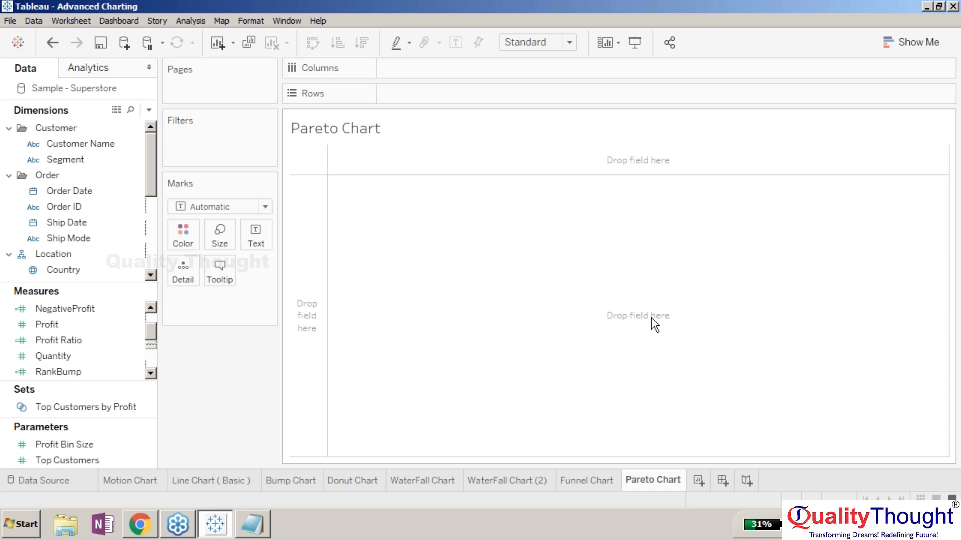
# Step: Switch to Chrome and search Google Images for the suggested query "80-20 principle"
pyautogui.click(140, 531)
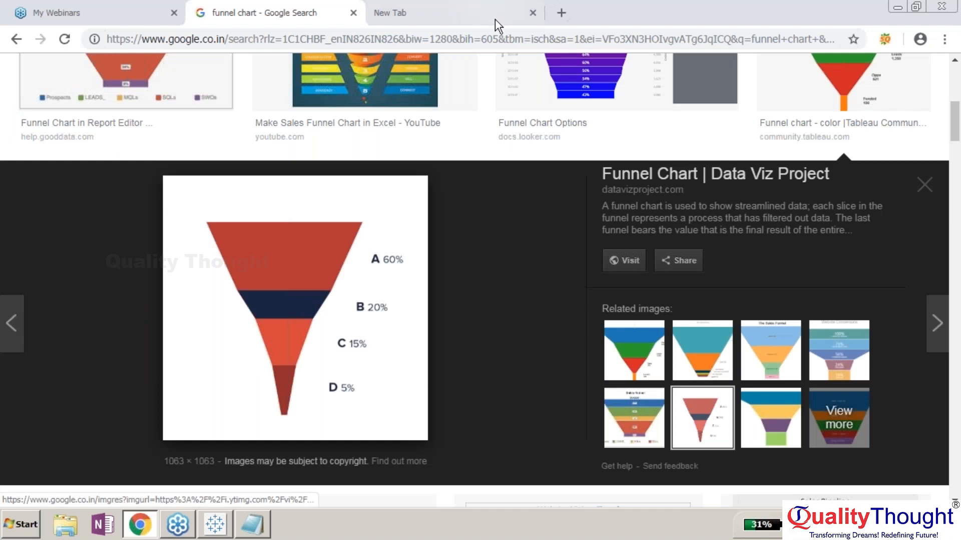
pyautogui.press('pageup')
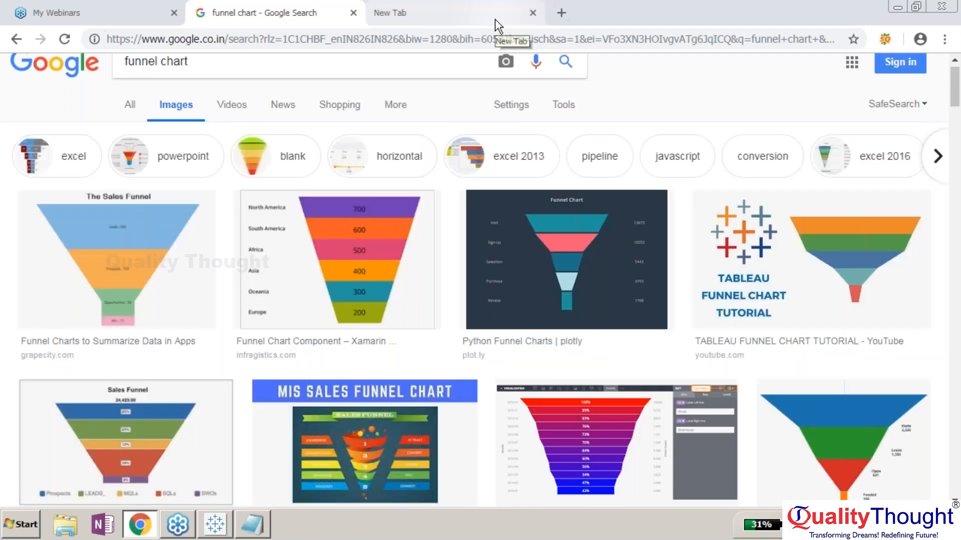
pyautogui.press('/')
pyautogui.write('80-20')
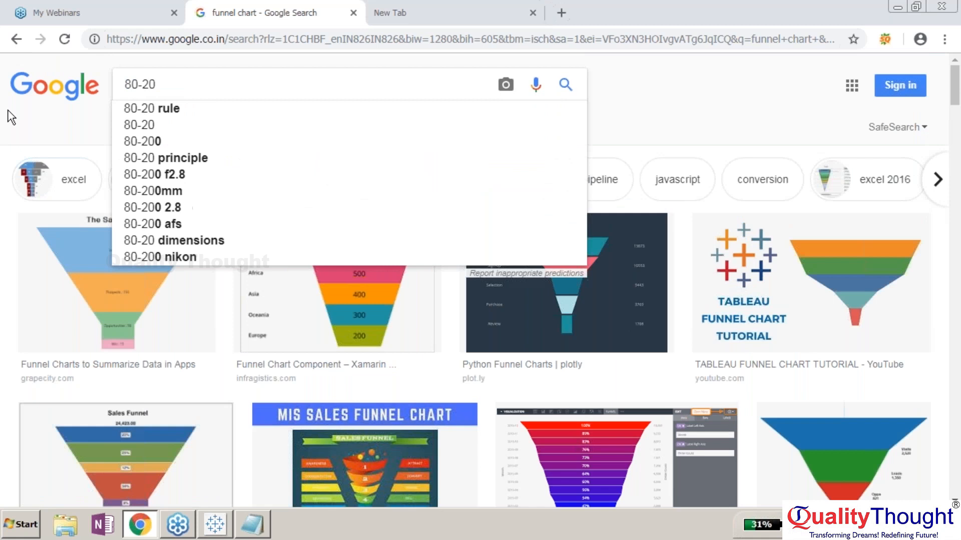
pyautogui.press('Down')
pyautogui.press('Down')
pyautogui.press('Down')
pyautogui.press('Down')
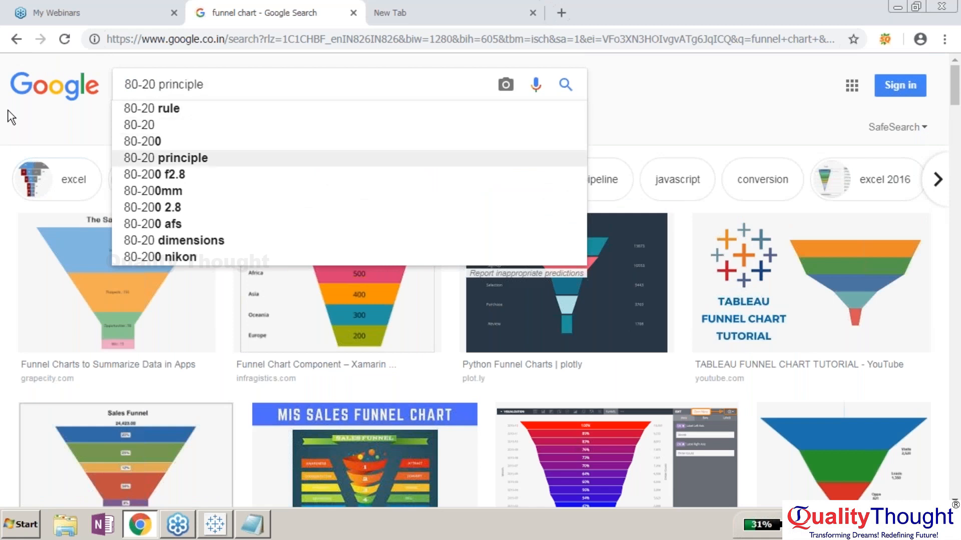
pyautogui.press('Return')
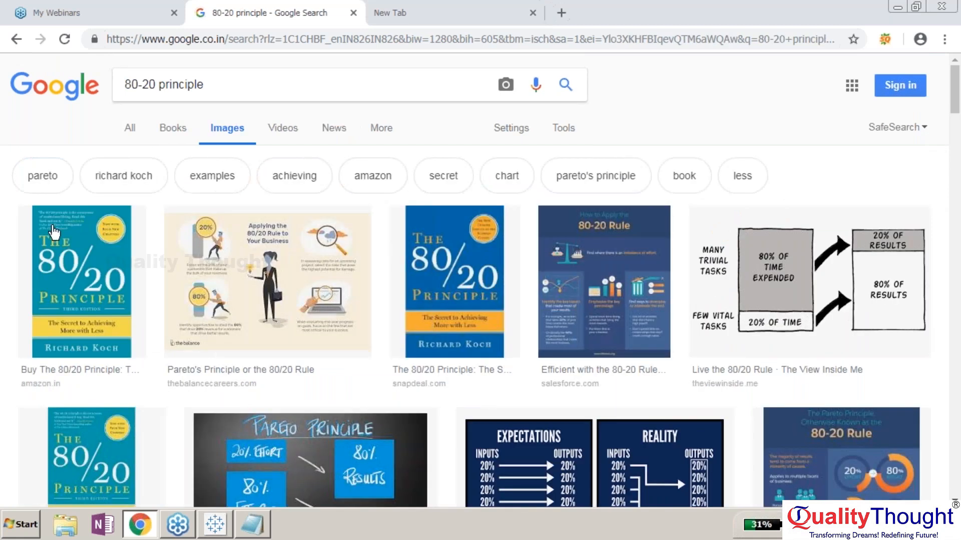
# Step: Preview the "Pareto's Principle or the 80/20 Rule" image result and open its picture in a new browser tab
pyautogui.click(265, 255)
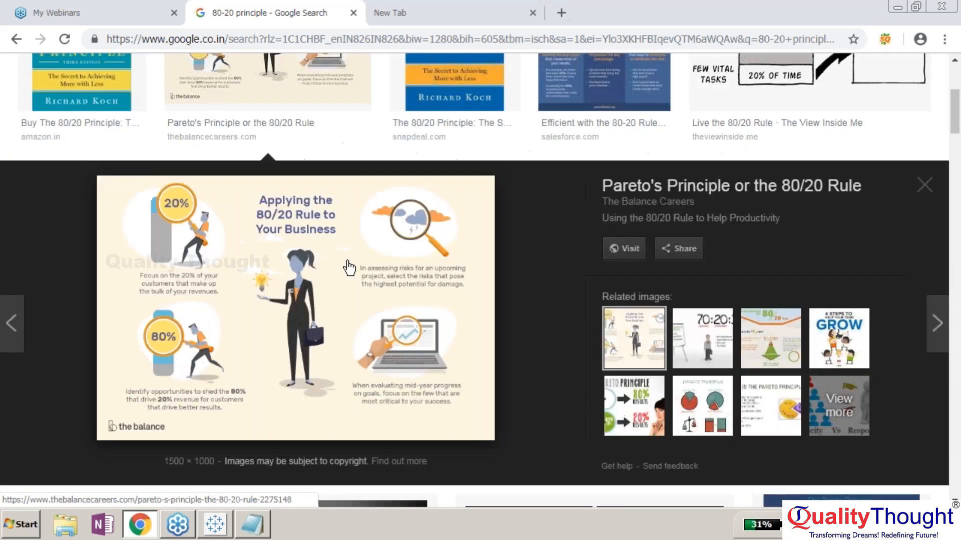
pyautogui.rightClick(349, 262)
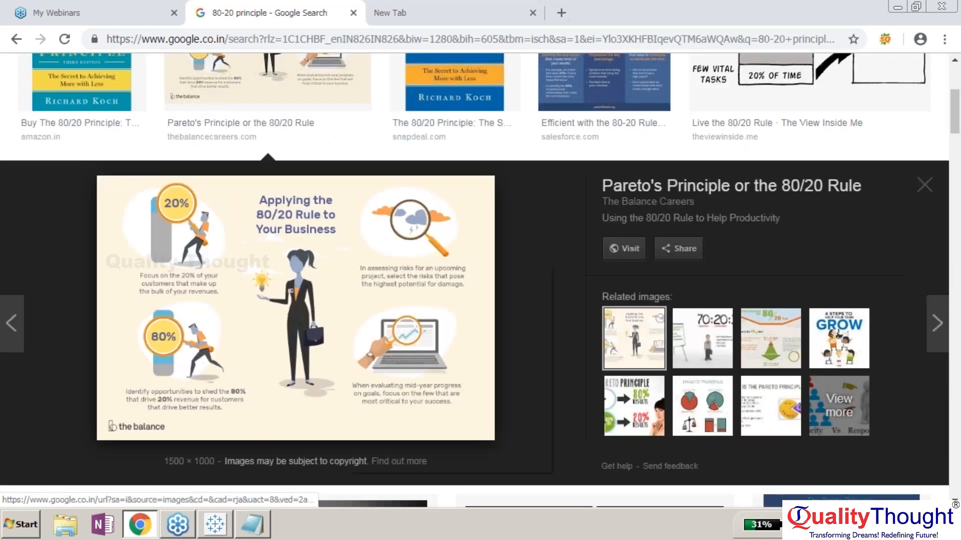
pyautogui.click(419, 367)
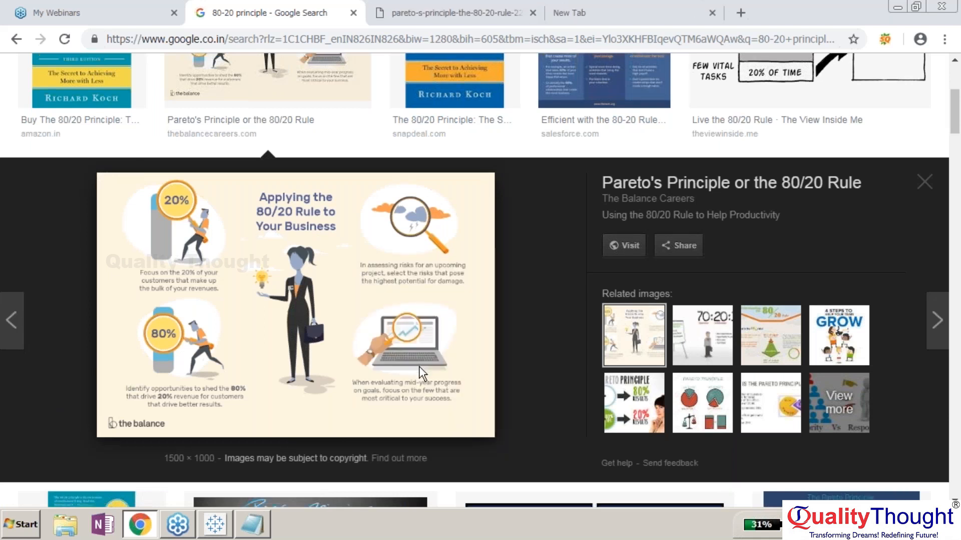
# Step: Examine the Pareto Principle effort-and-results image, and view the 80/20 business infographic in its own tab, enlarged and at fitted size
pyautogui.scroll(-5, 421, 373)
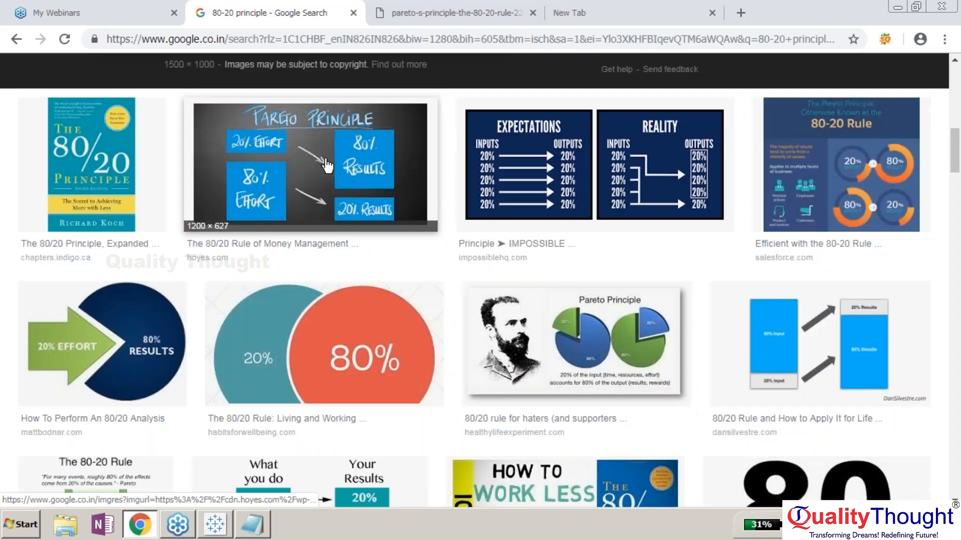
pyautogui.click(328, 165)
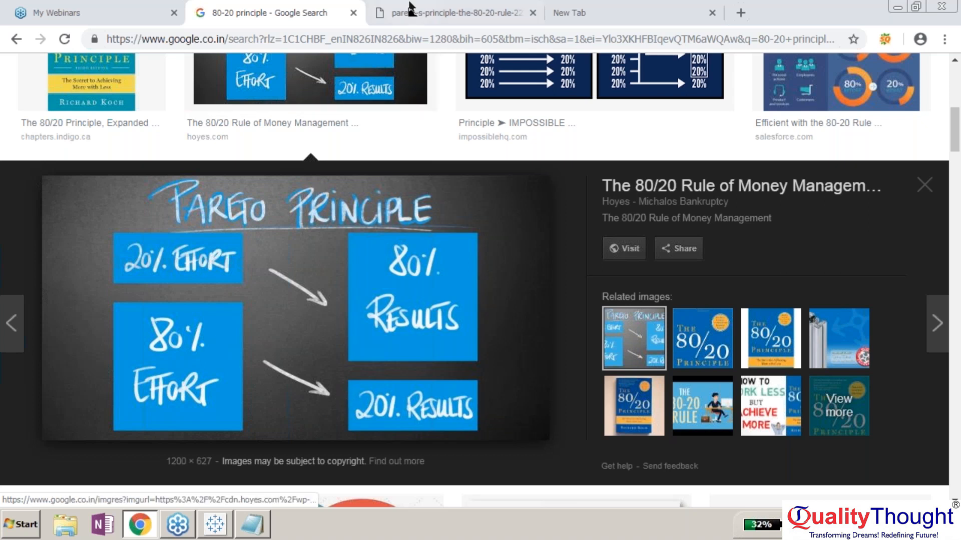
pyautogui.click(410, 9)
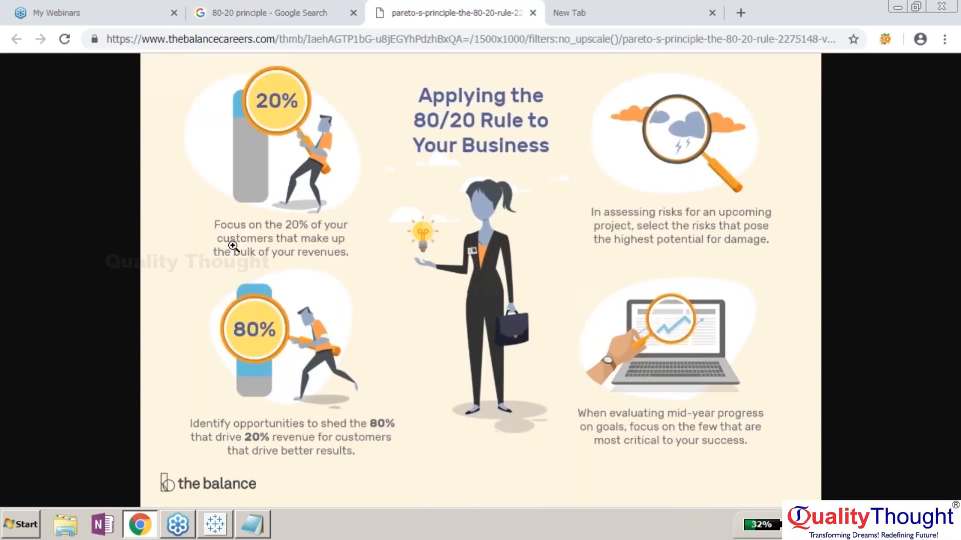
pyautogui.click(464, 115)
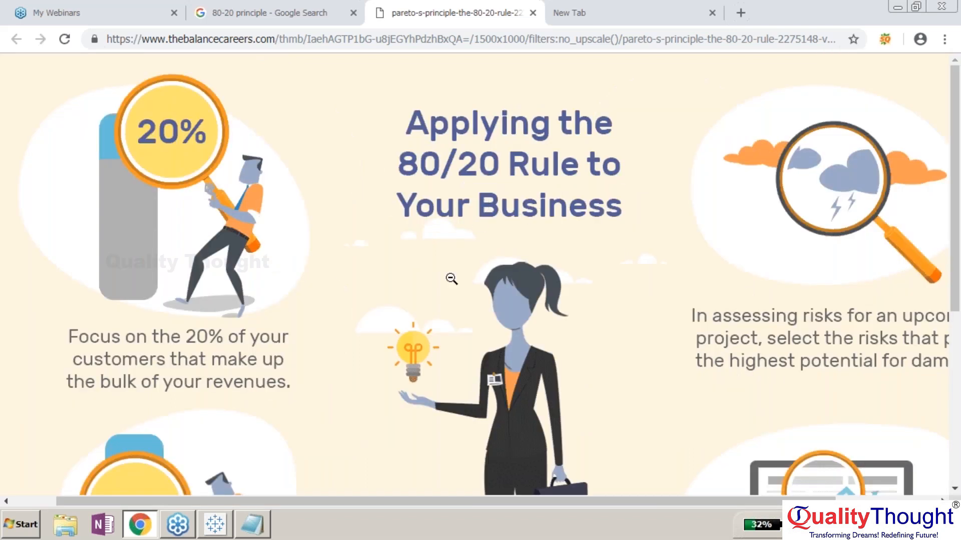
pyautogui.click(114, 368)
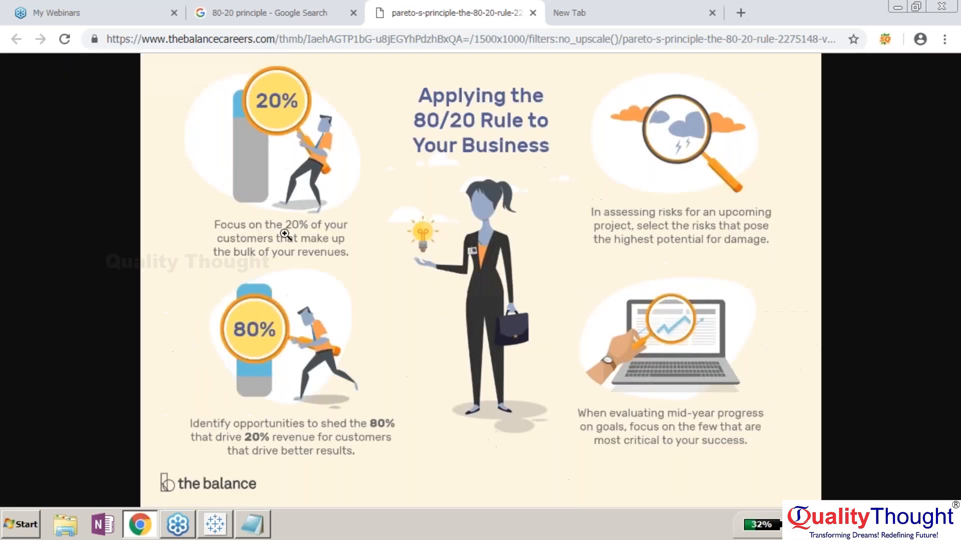
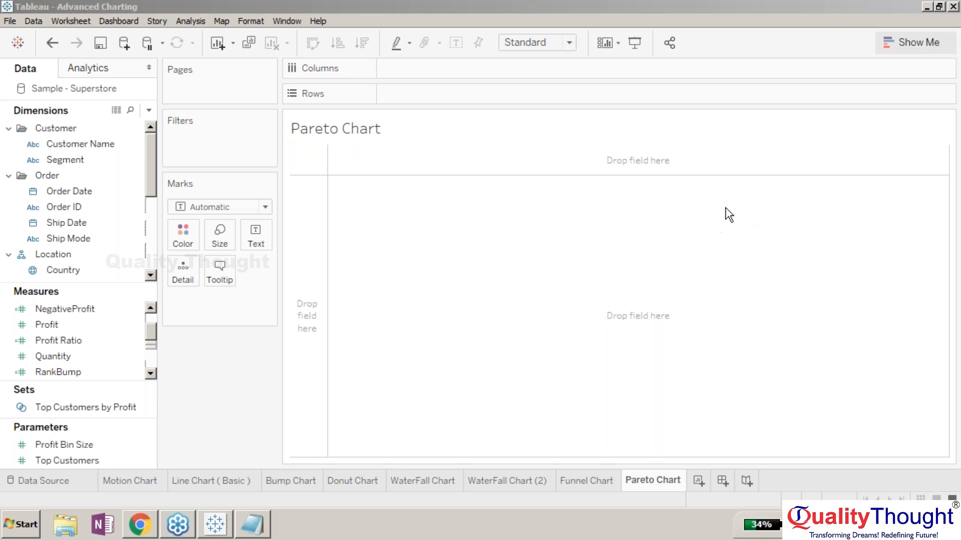
# Step: Return to Tableau and open the Funnel Chart worksheet
pyautogui.click(569, 482)
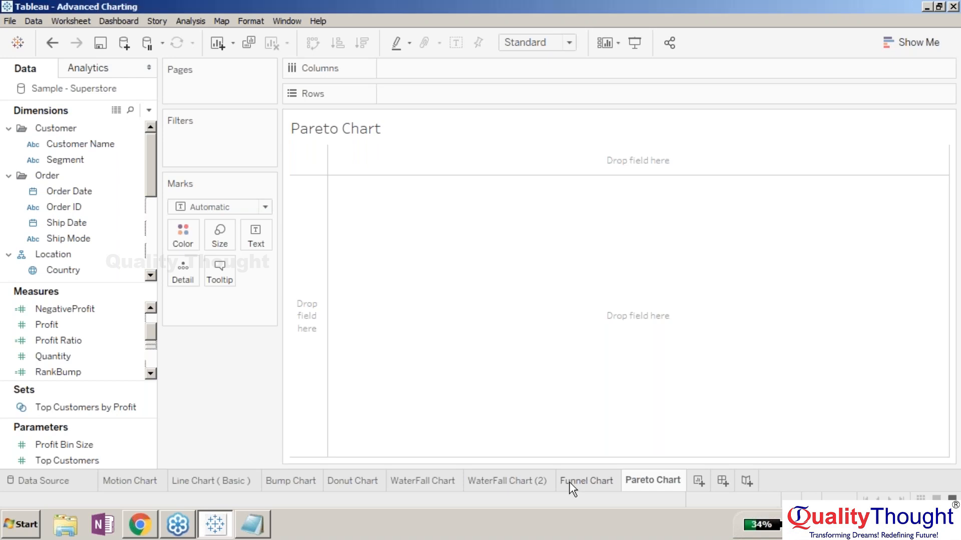
pyautogui.click(569, 482)
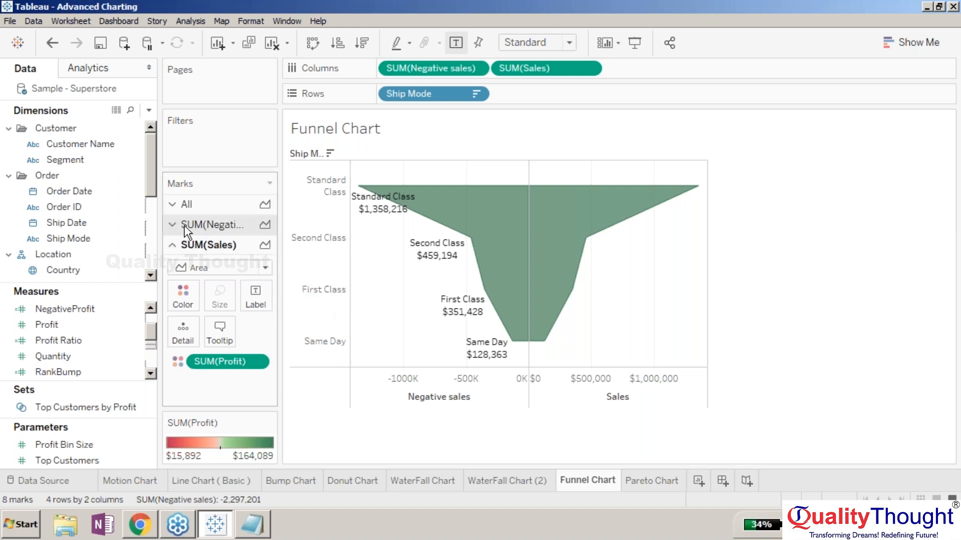
# Step: Try coloring the SUM(Sales) side of the funnel by Ship Mode, and undo that change
pyautogui.moveTo(93, 243); pyautogui.dragTo(186, 306)
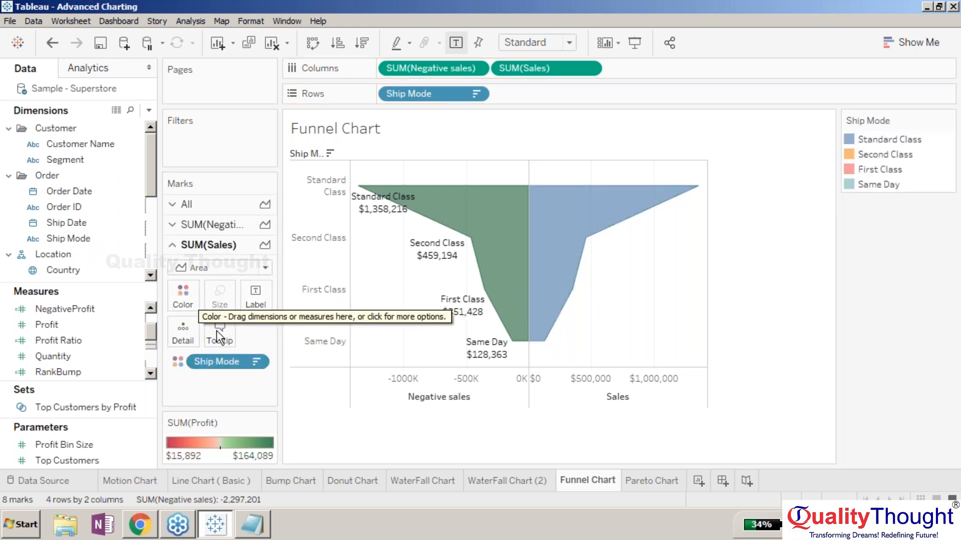
pyautogui.hotkey('ctrl', 'z')
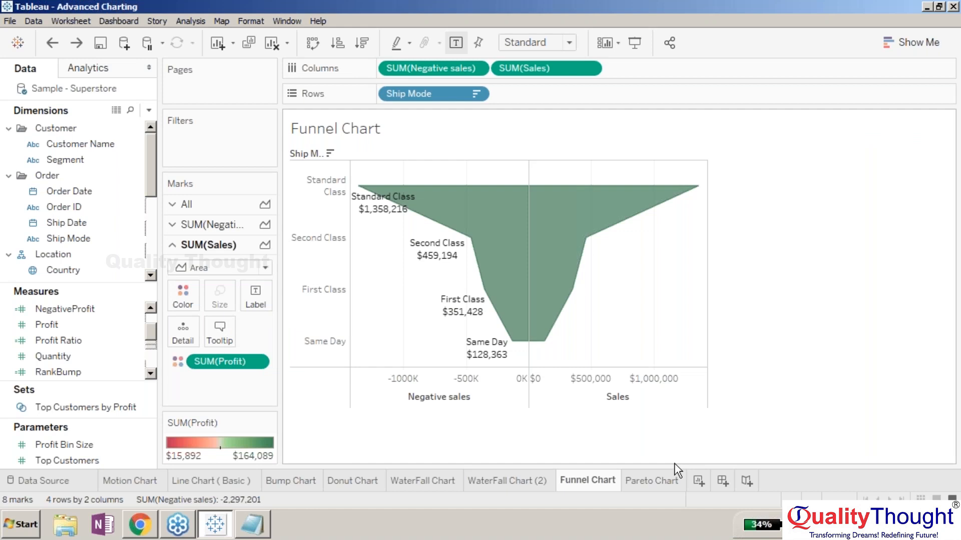
# Step: Create a new worksheet with Ship Mode on Rows and the sum of Sales on Columns
pyautogui.click(699, 480)
pyautogui.moveTo(53, 240); pyautogui.dragTo(293, 231)
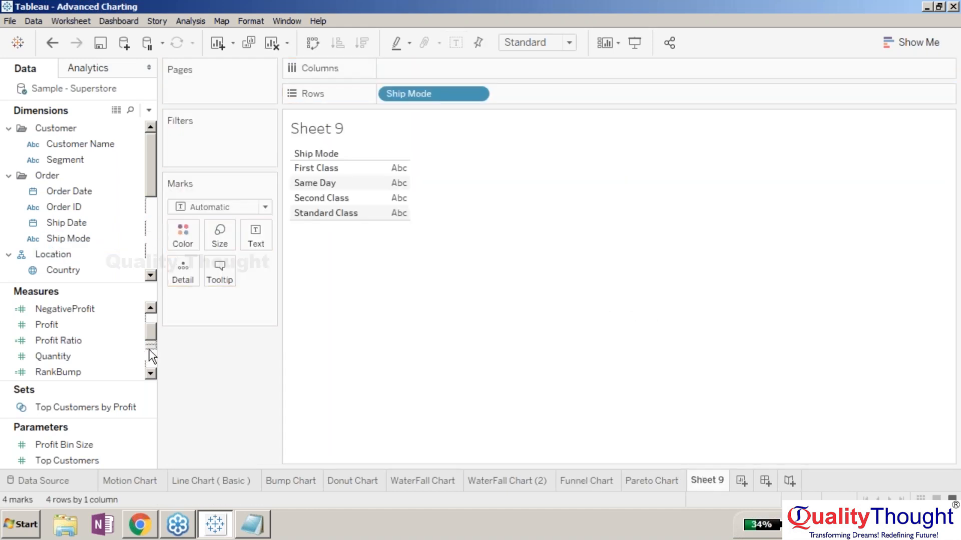
pyautogui.click(152, 356)
pyautogui.moveTo(99, 323); pyautogui.dragTo(406, 68)
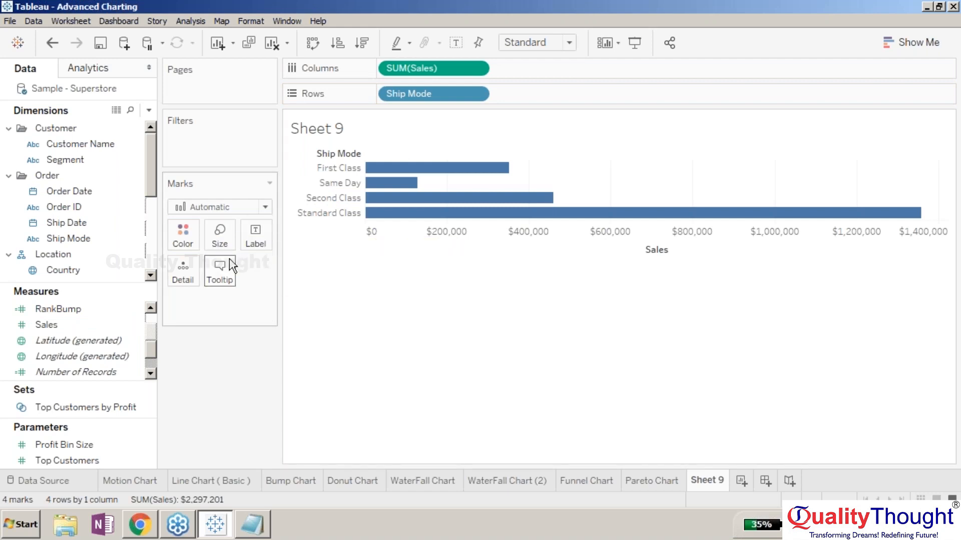
# Step: Color the bars by Ship Mode and sort the ship modes in descending order of Sales
pyautogui.click(191, 237)
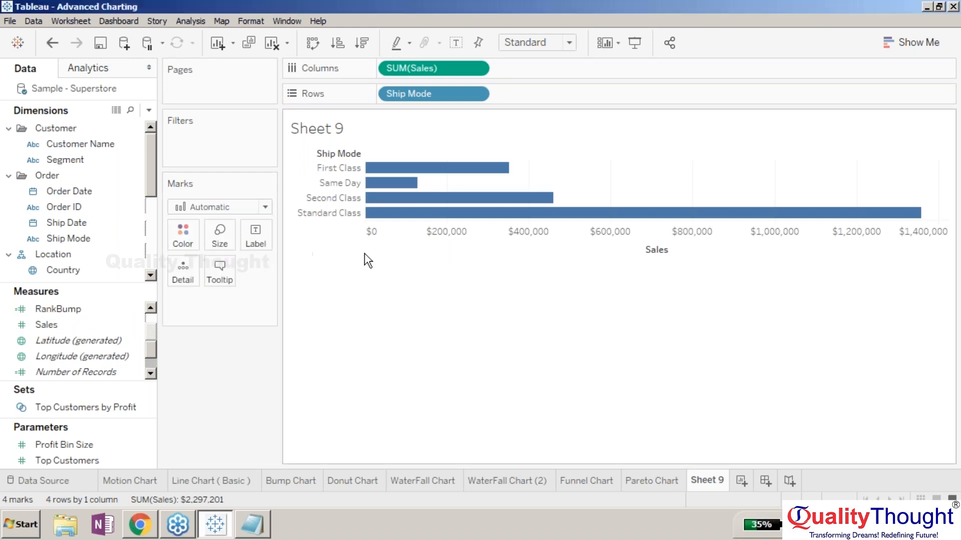
pyautogui.moveTo(70, 240); pyautogui.dragTo(181, 235)
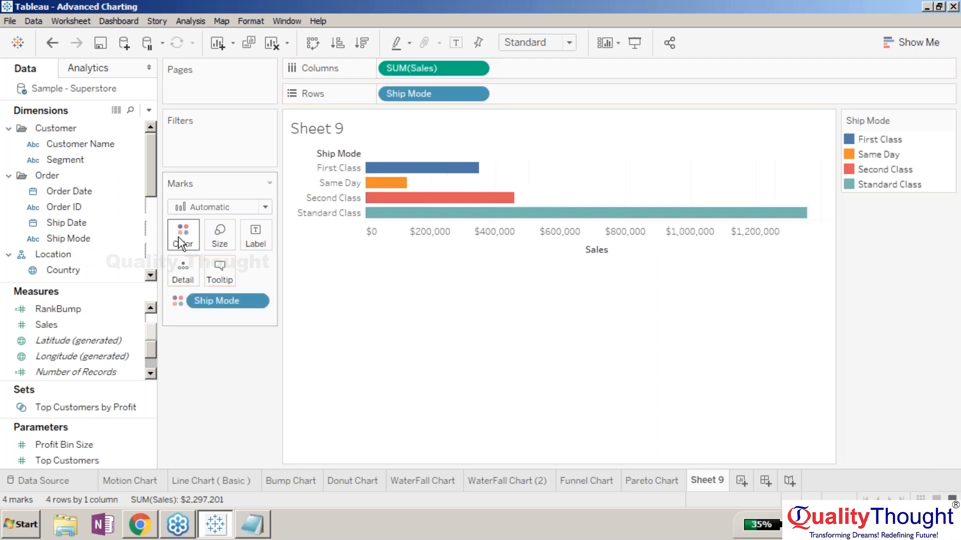
pyautogui.click(350, 155)
pyautogui.click(386, 174)
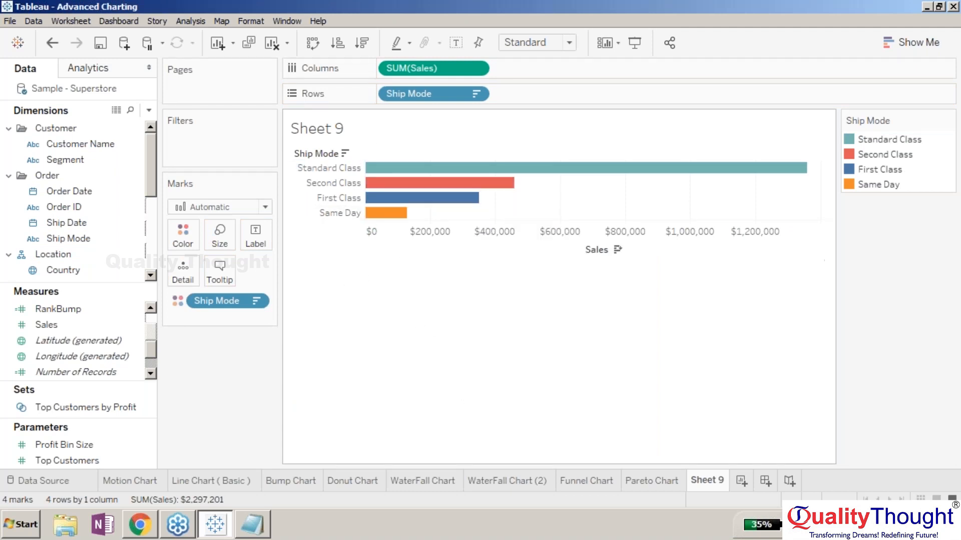
# Step: Increase the size of the bars until neighbouring bars touch with no gaps between them
pyautogui.click(226, 246)
pyautogui.moveTo(314, 276); pyautogui.dragTo(344, 274)
pyautogui.click(370, 282)
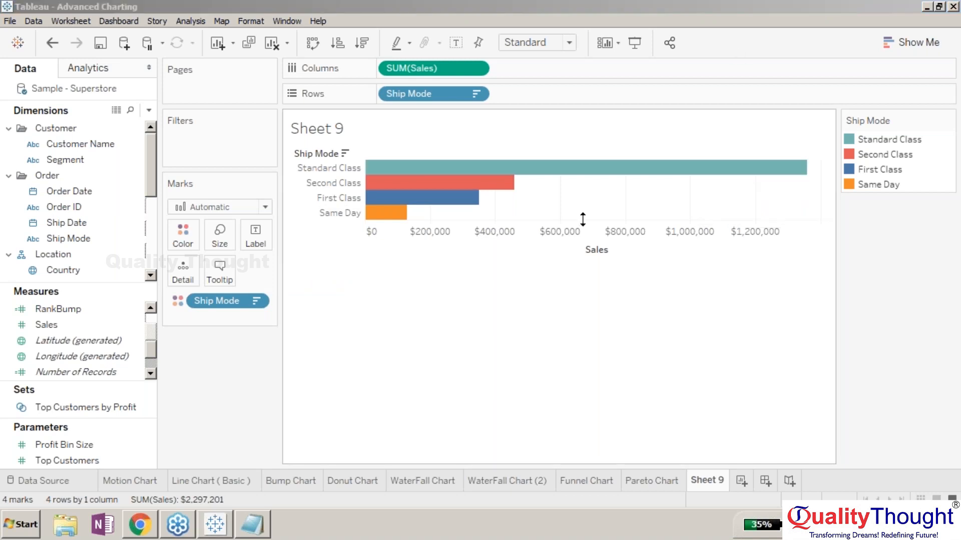
# Step: Make the Ship Mode rows much taller and place the color legend beneath the Marks card
pyautogui.moveTo(582, 219); pyautogui.dragTo(582, 253)
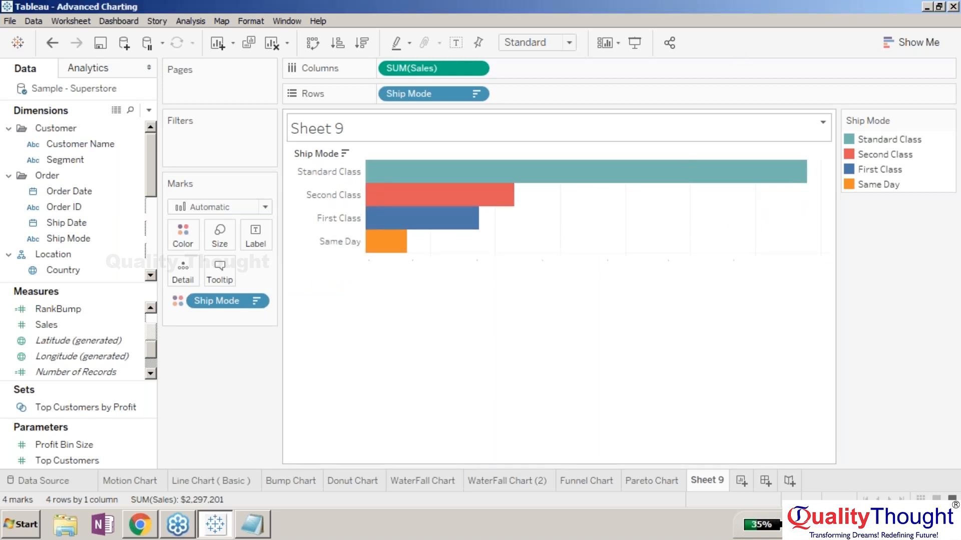
pyautogui.moveTo(886, 118); pyautogui.dragTo(220, 385)
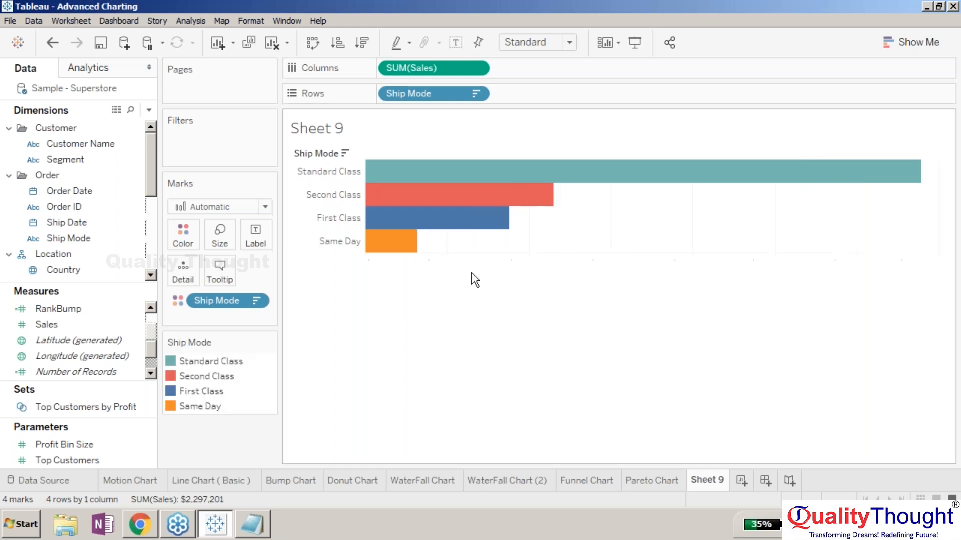
pyautogui.moveTo(541, 254); pyautogui.dragTo(547, 298)
pyautogui.moveTo(551, 259); pyautogui.dragTo(564, 388)
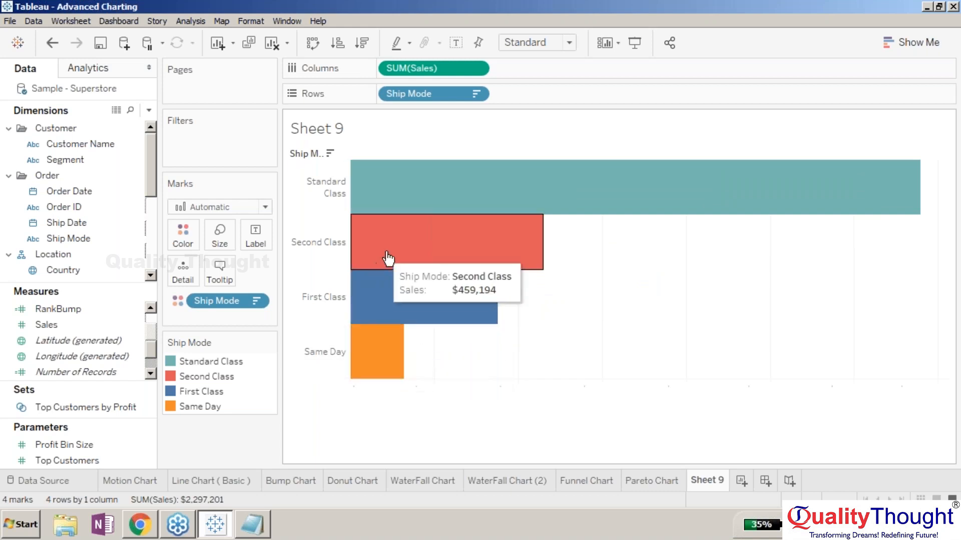
# Step: Change the mark type to Area and inspect the Second Class and Standard Class marks
pyautogui.click(265, 207)
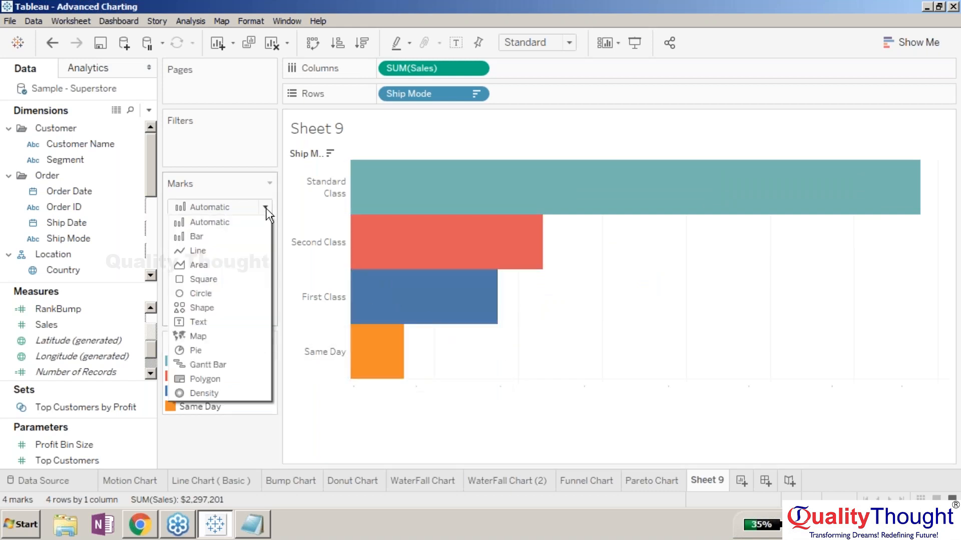
pyautogui.click(242, 267)
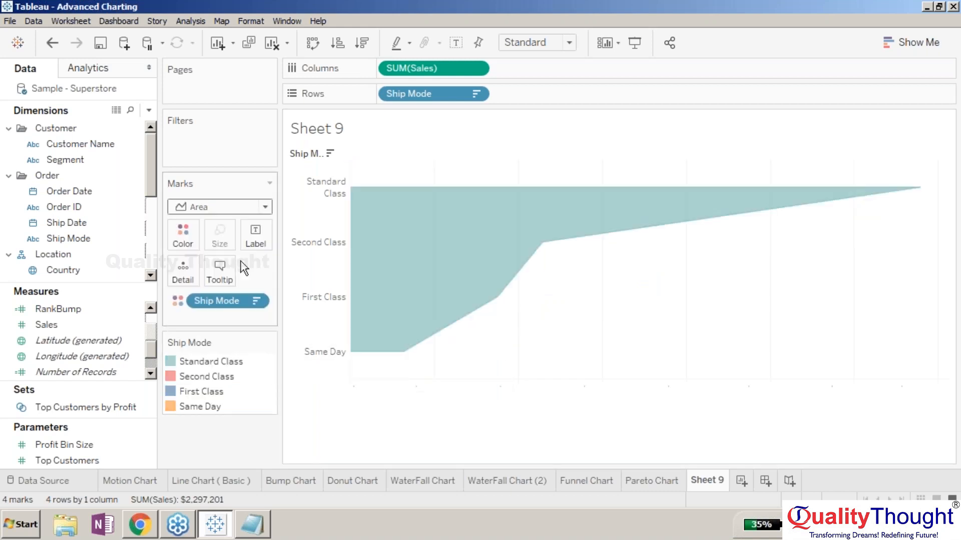
pyautogui.click(463, 250)
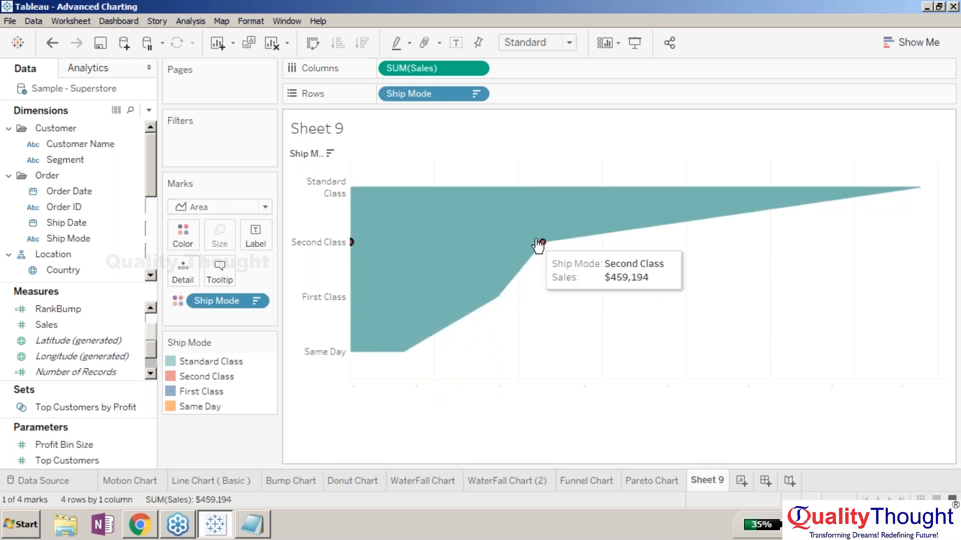
pyautogui.click(517, 221)
pyautogui.click(491, 208)
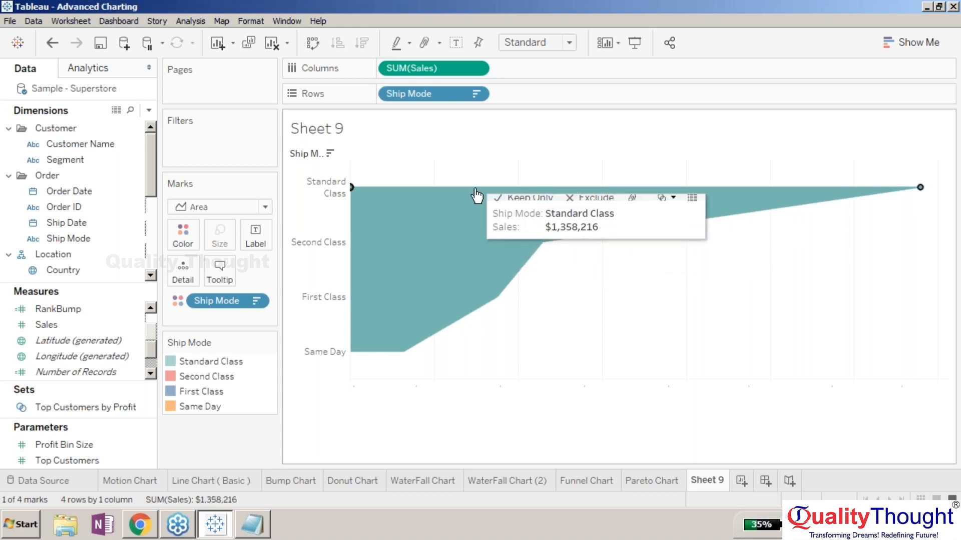
pyautogui.click(449, 208)
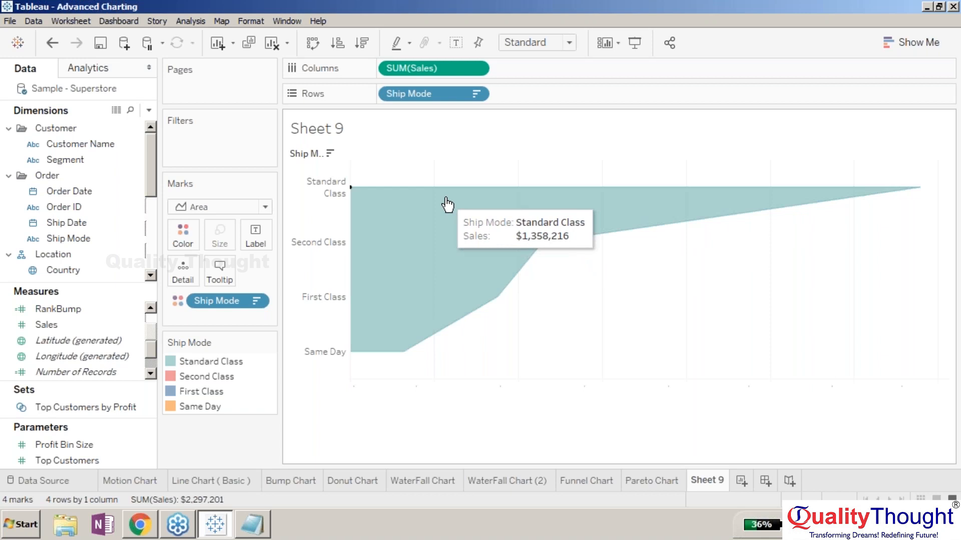
pyautogui.click(601, 192)
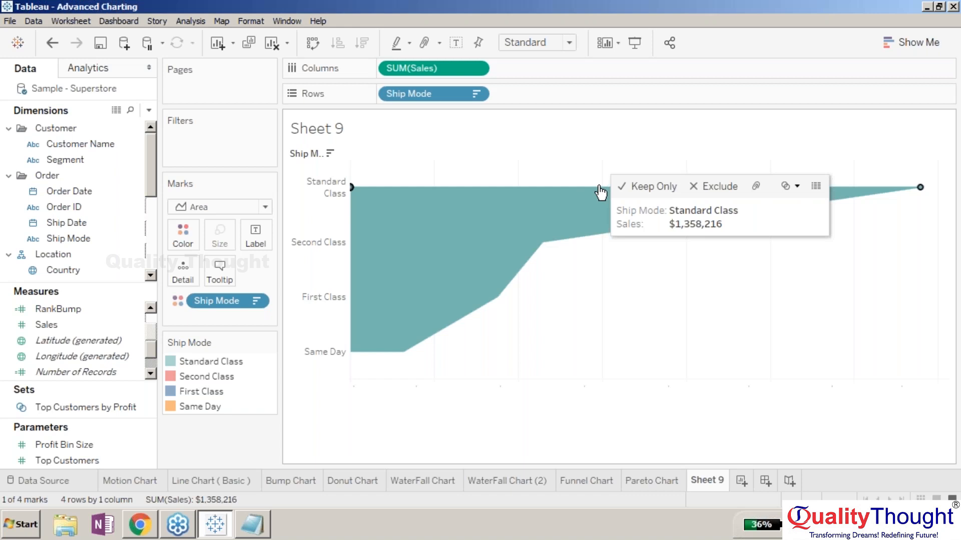
# Step: Open the formatting for the Standard Class mark and look through the row shading options
pyautogui.click(600, 189)
pyautogui.click(599, 189)
pyautogui.rightClick(600, 190)
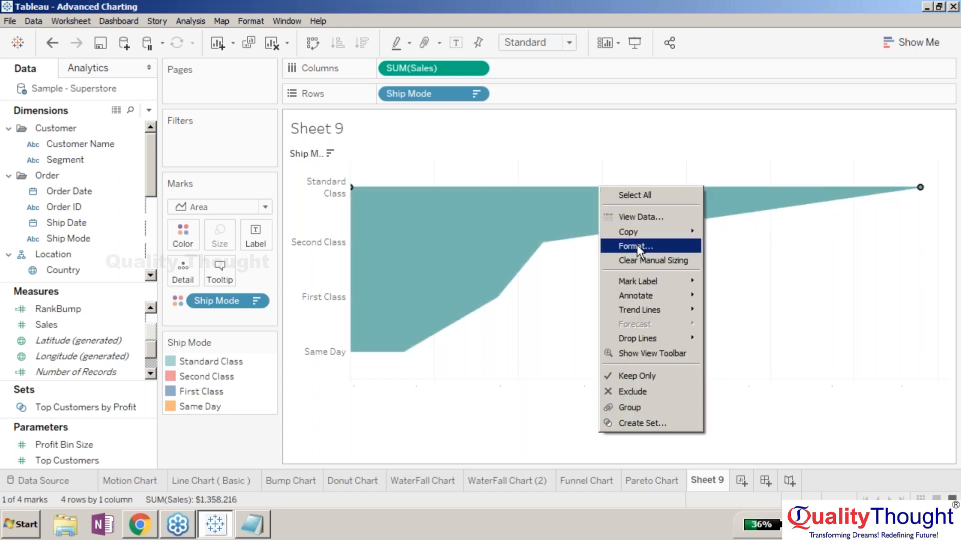
pyautogui.click(636, 245)
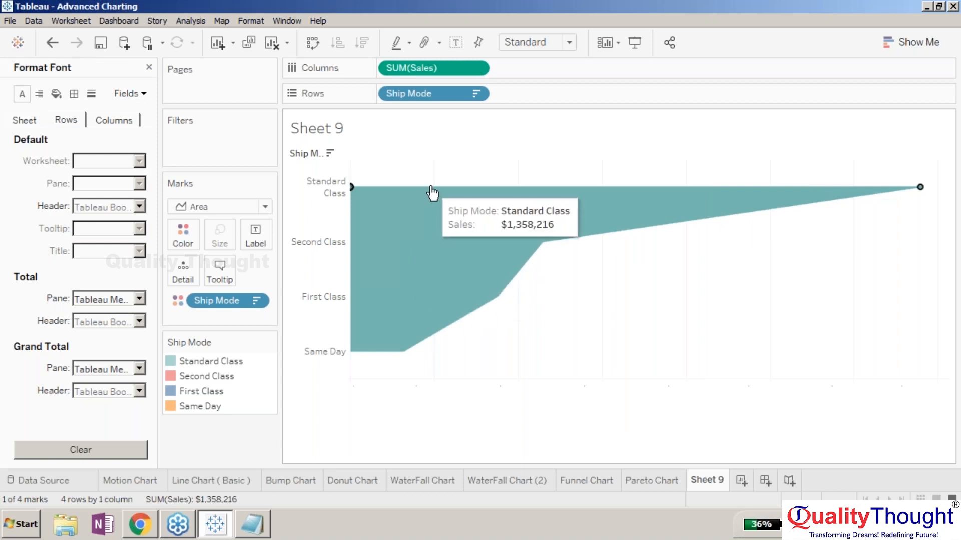
pyautogui.moveTo(431, 193)
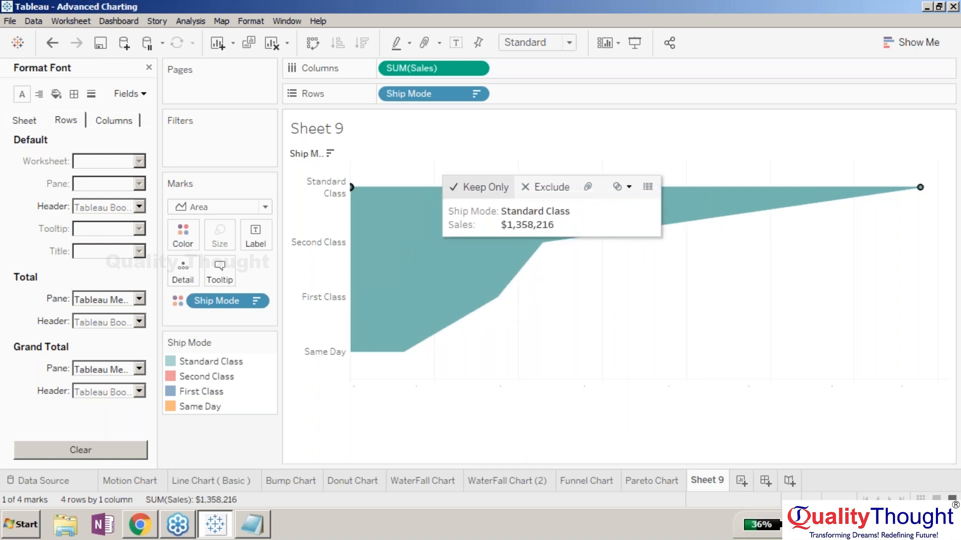
pyautogui.click(58, 97)
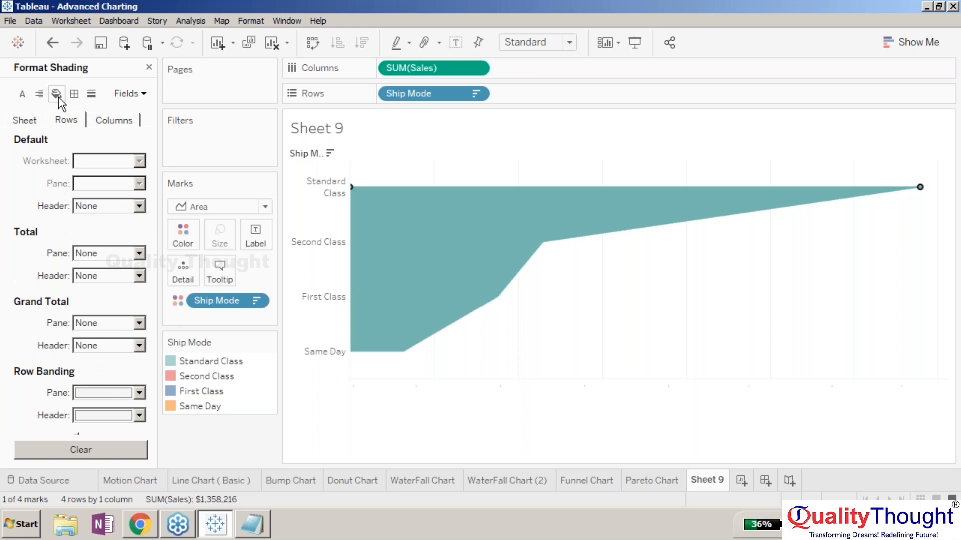
pyautogui.click(402, 206)
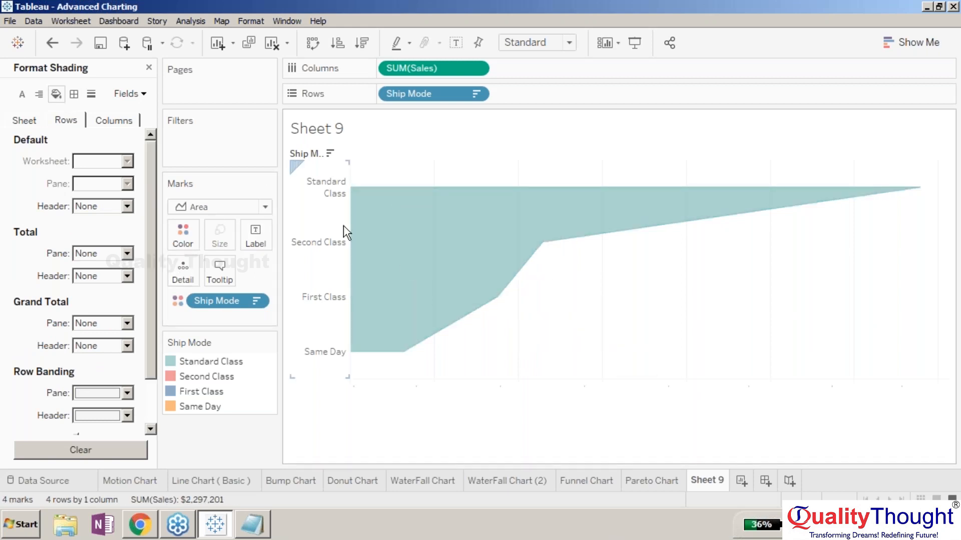
# Step: Reopen formatting from the Standard Class mark and look through the sheet, row and column font options
pyautogui.click(448, 191)
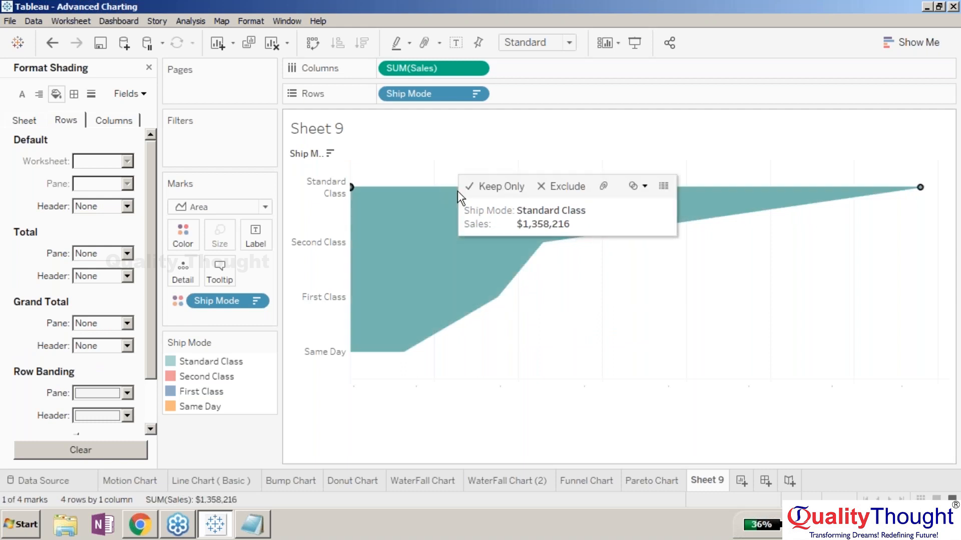
pyautogui.rightClick(438, 193)
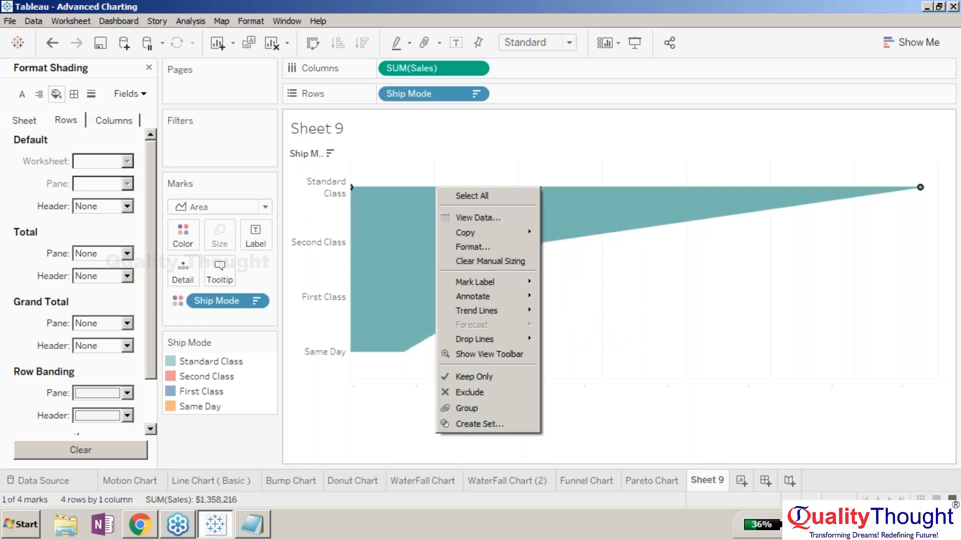
pyautogui.click(351, 188)
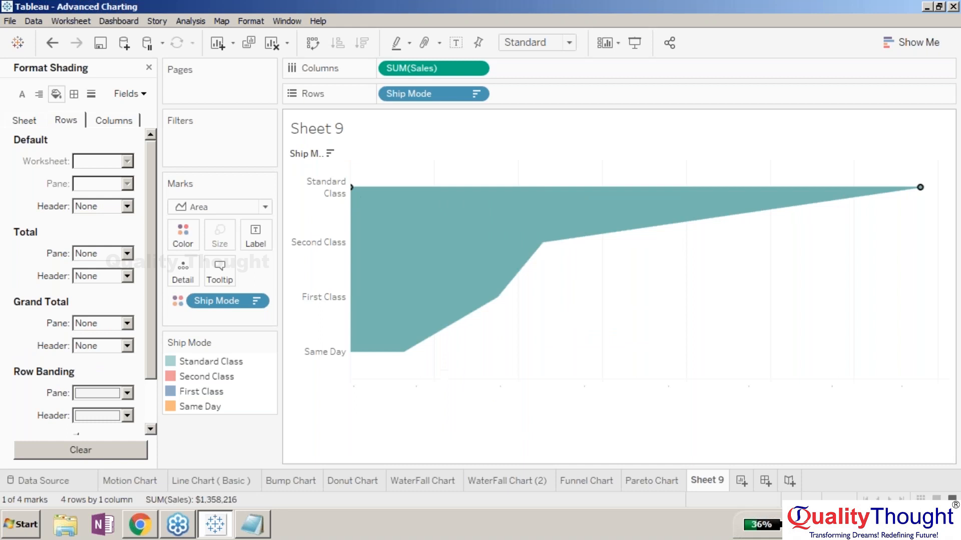
pyautogui.rightClick(351, 188)
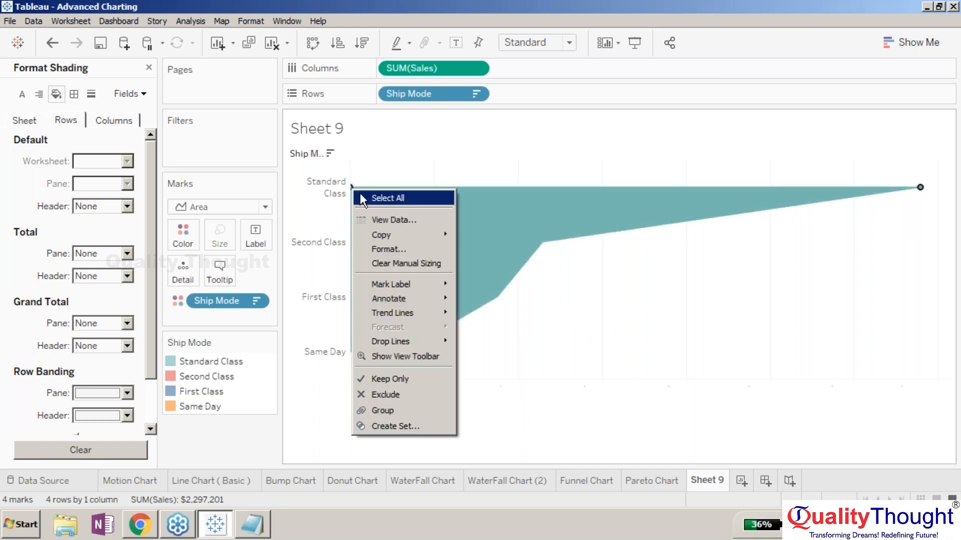
pyautogui.click(403, 250)
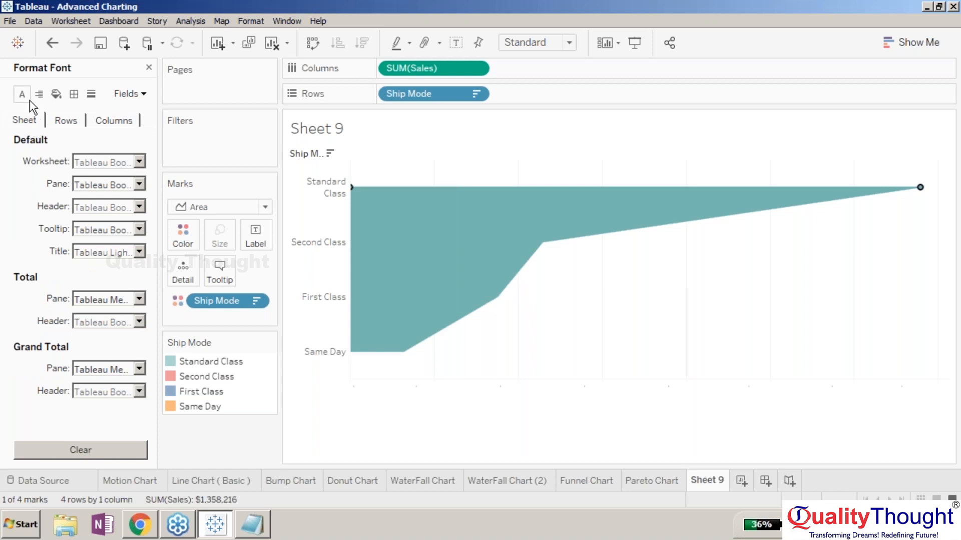
pyautogui.click(73, 127)
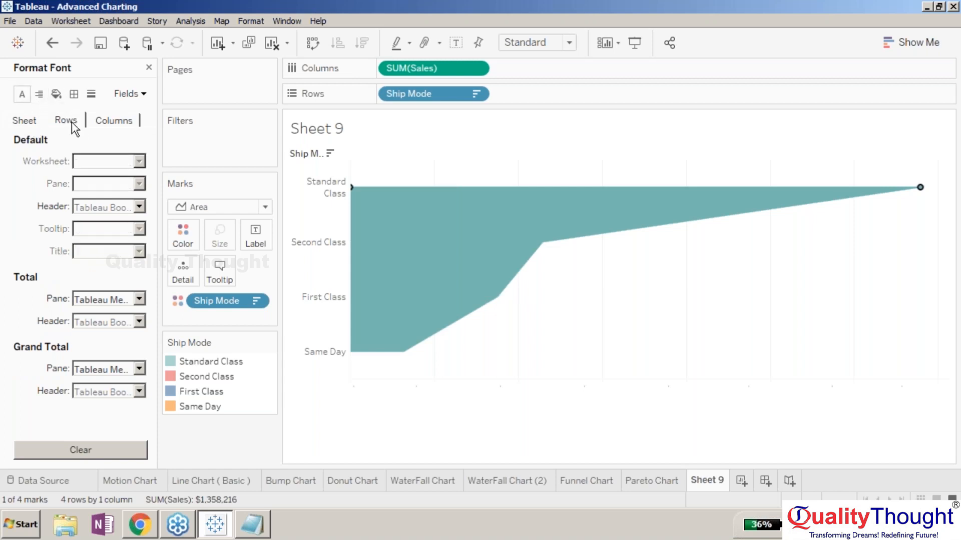
pyautogui.click(107, 128)
# Step: Look through the column shading and border options and the formatting of the Ship Mode field
pyautogui.click(56, 94)
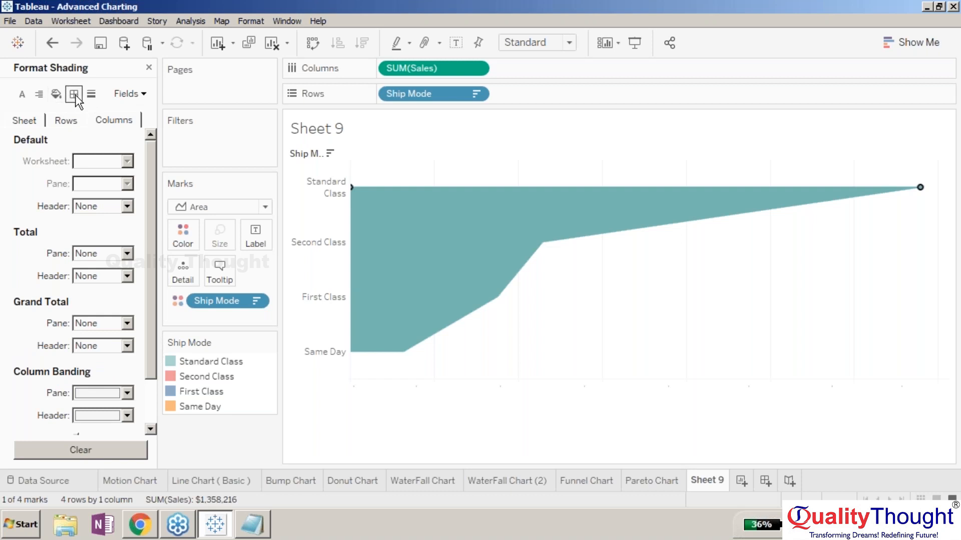
pyautogui.click(74, 95)
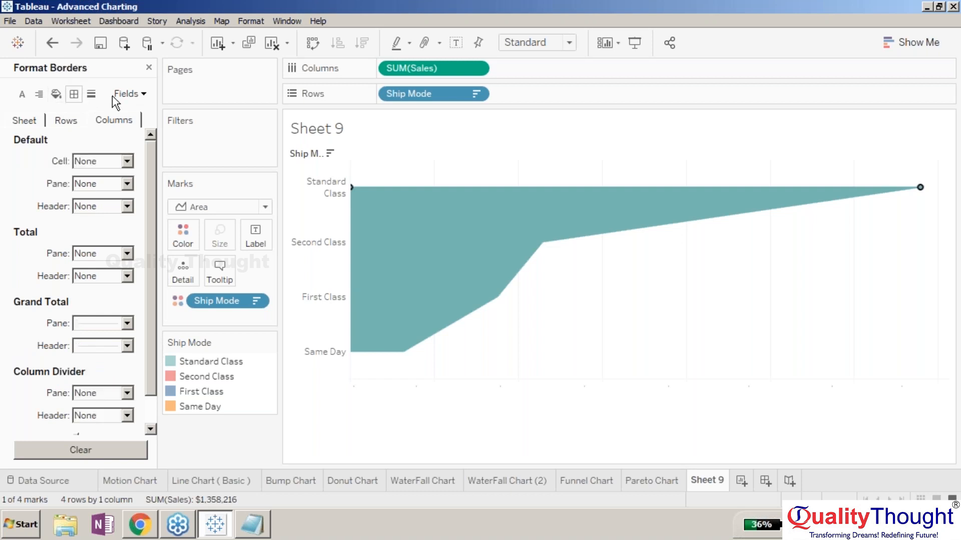
pyautogui.click(127, 94)
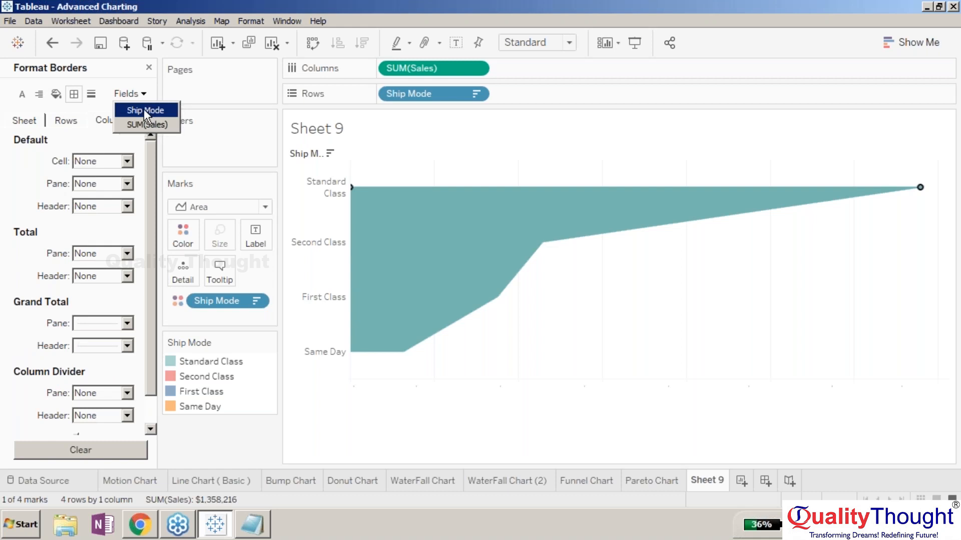
pyautogui.click(144, 110)
# Step: Shade the SUM(Sales) axis in a light pinkish grey and open that field's pane formatting
pyautogui.click(133, 95)
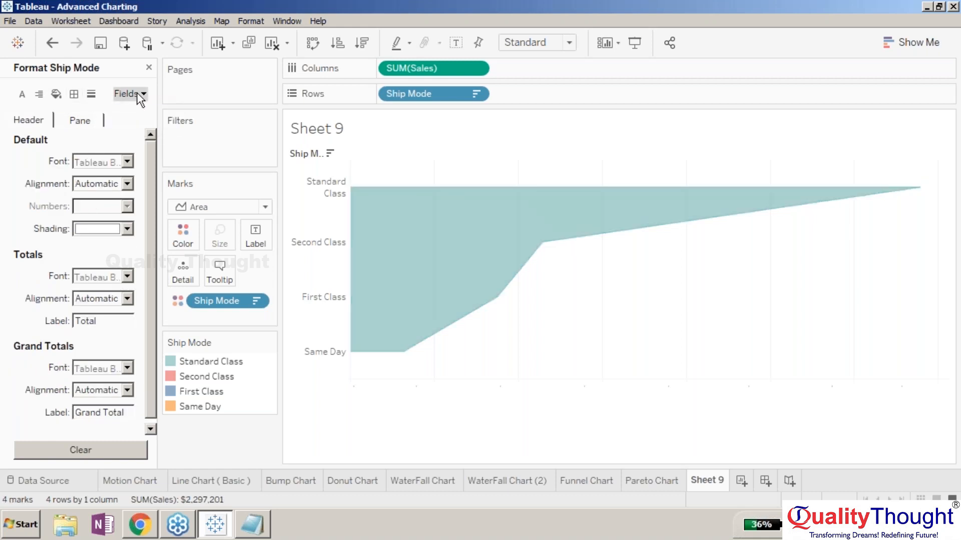
pyautogui.click(147, 125)
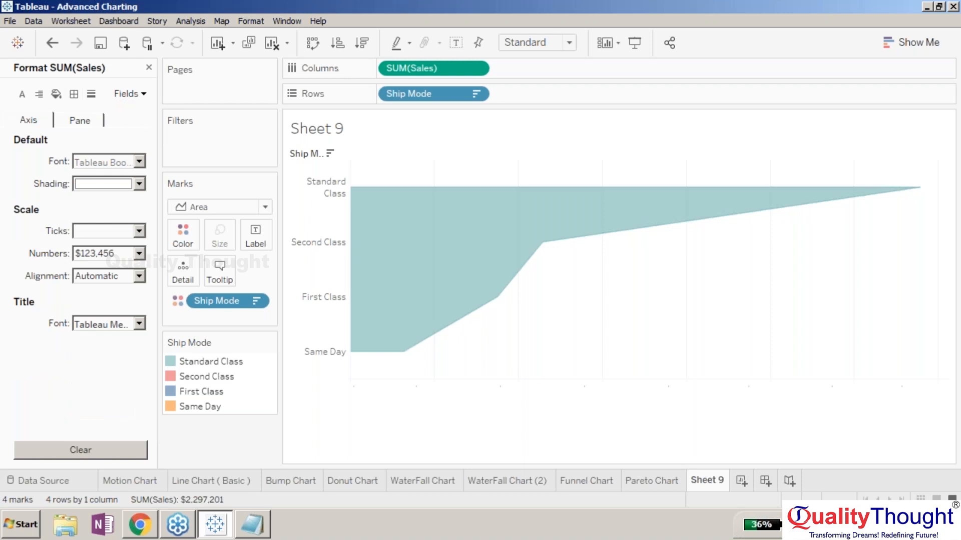
pyautogui.click(135, 183)
pyautogui.click(116, 212)
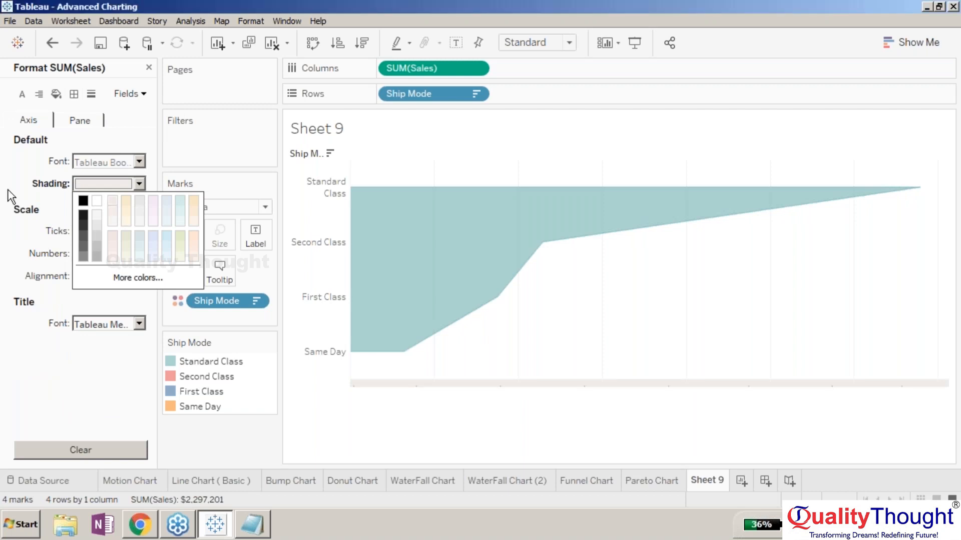
pyautogui.click(91, 125)
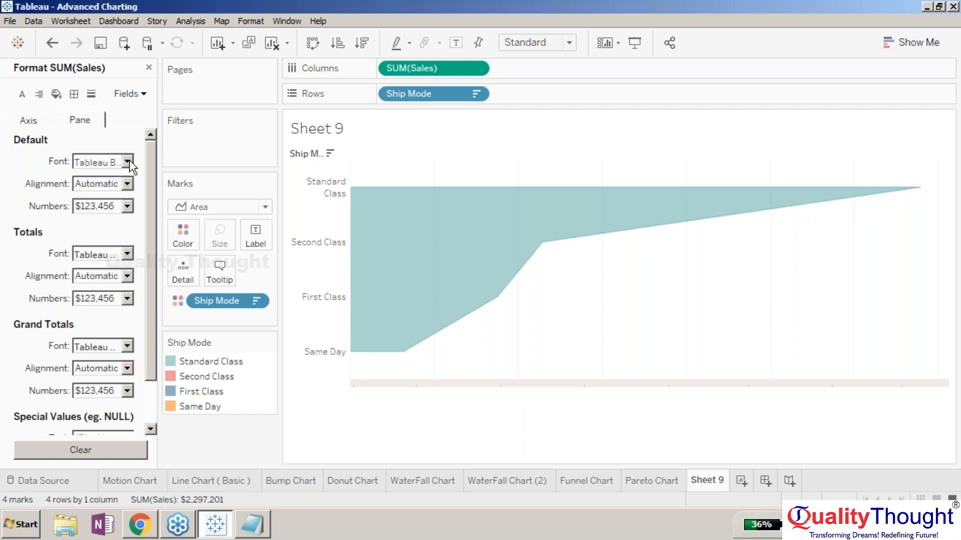
# Step: Look at the column border options and close the SUM(Sales) formatting
pyautogui.click(89, 98)
pyautogui.click(72, 99)
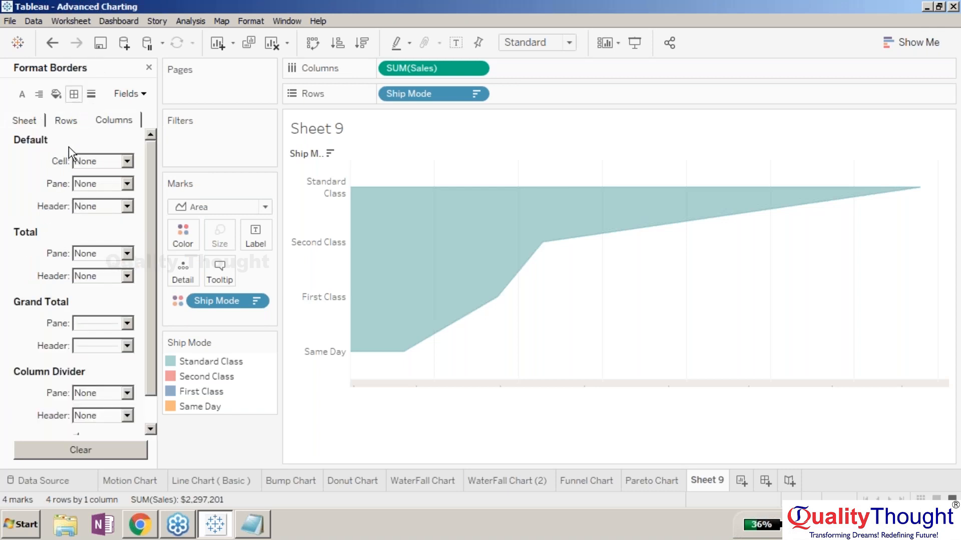
pyautogui.click(150, 68)
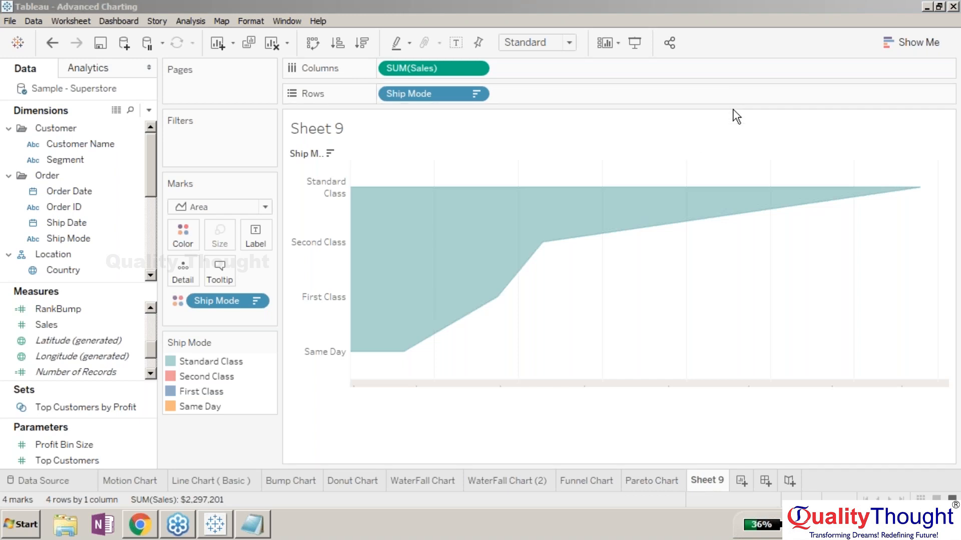
# Step: Open formatting from the Second Class mark of the area chart and look through the column, row and sheet shading options
pyautogui.click(478, 255)
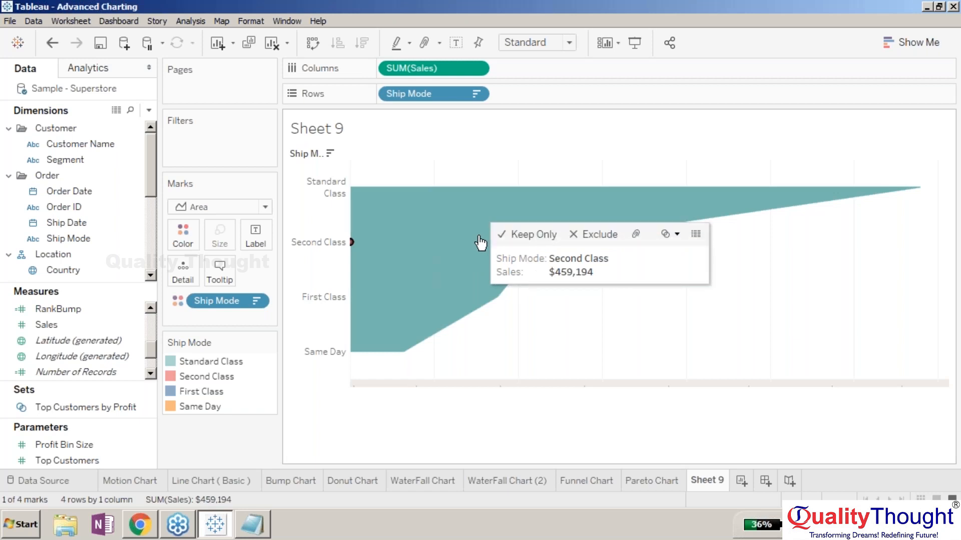
pyautogui.rightClick(429, 221)
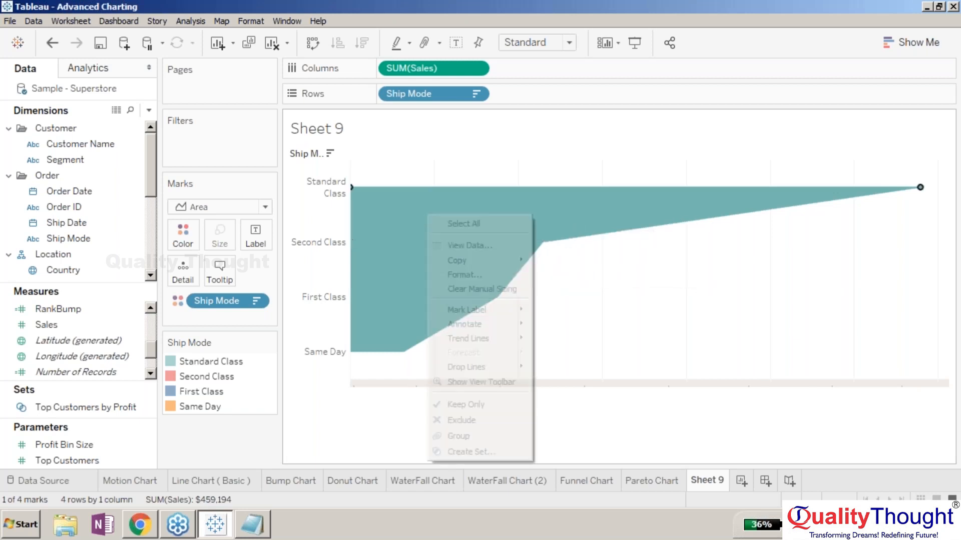
pyautogui.press('Escape')
pyautogui.click(543, 244)
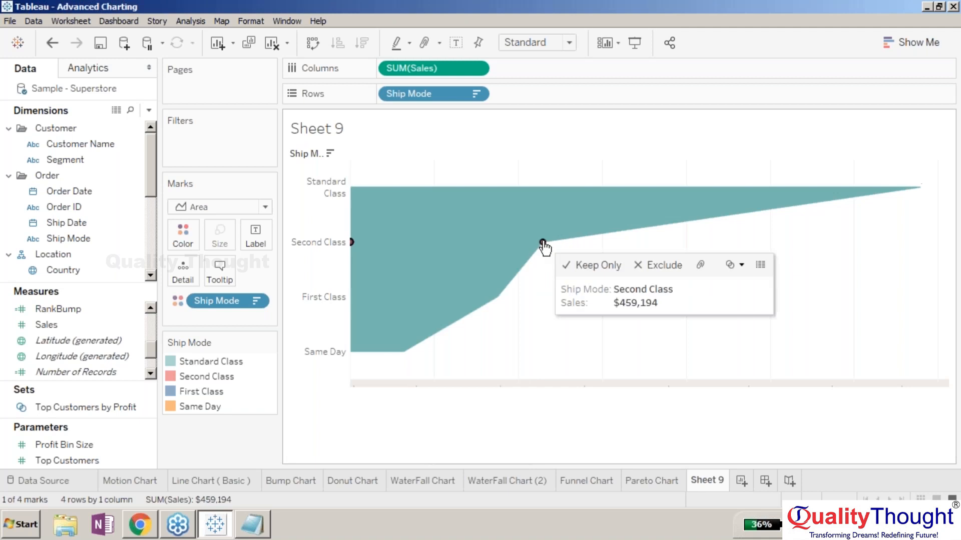
pyautogui.rightClick(543, 242)
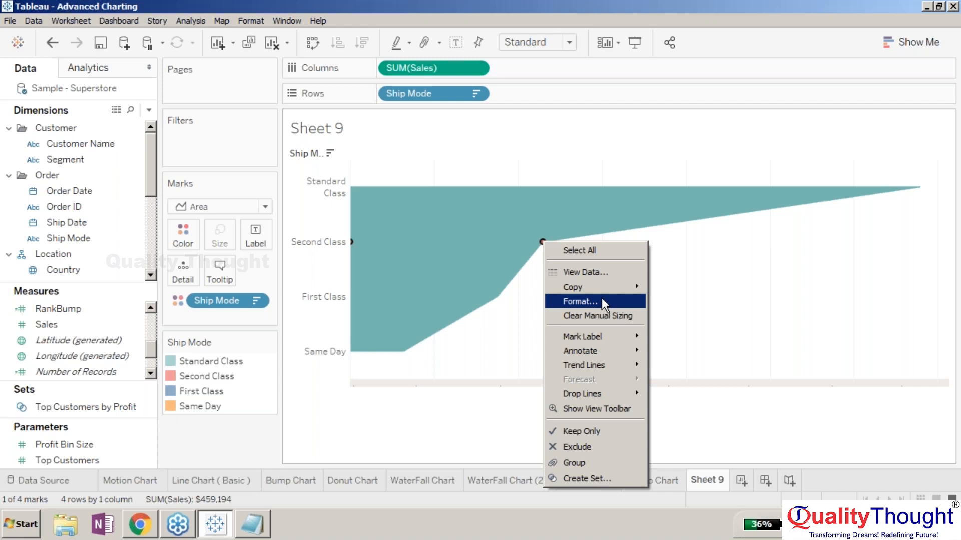
pyautogui.click(579, 301)
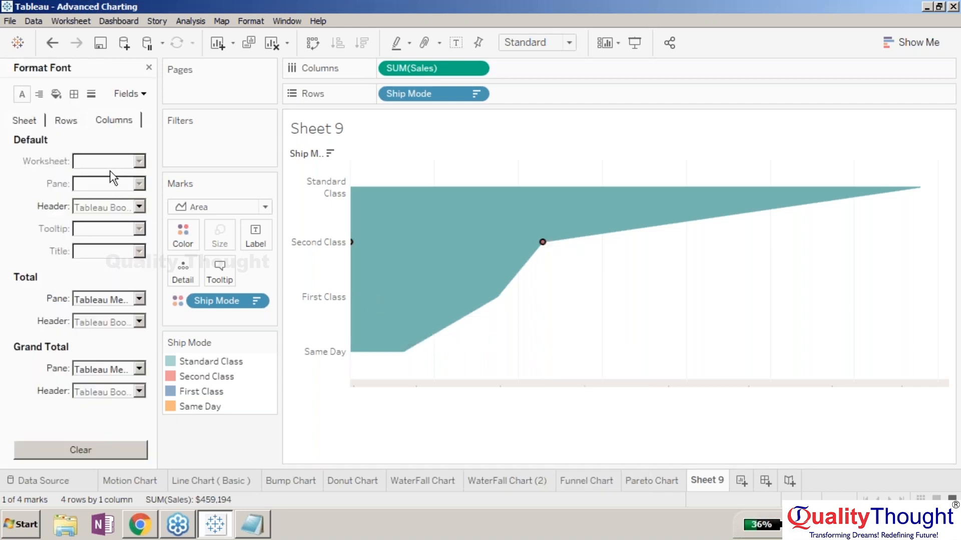
pyautogui.click(56, 94)
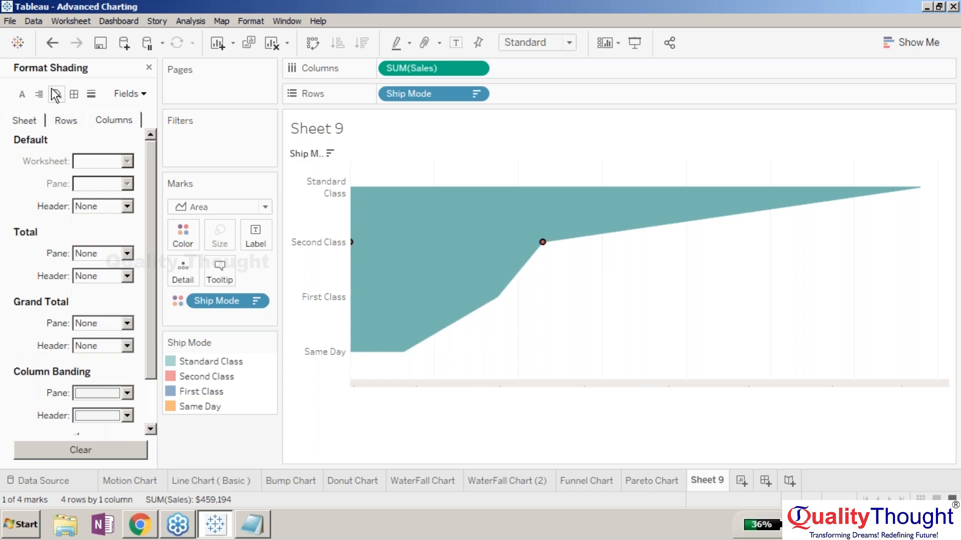
pyautogui.click(66, 122)
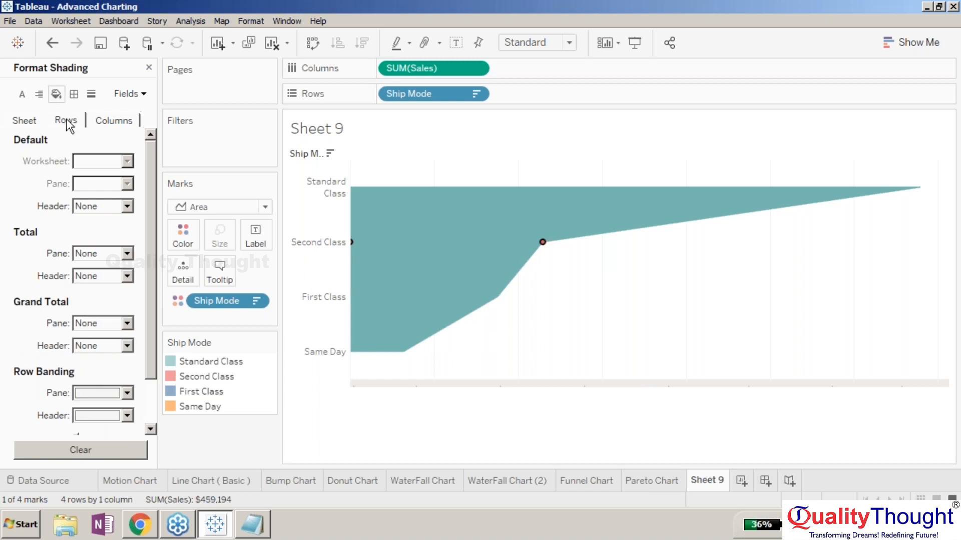
pyautogui.click(37, 120)
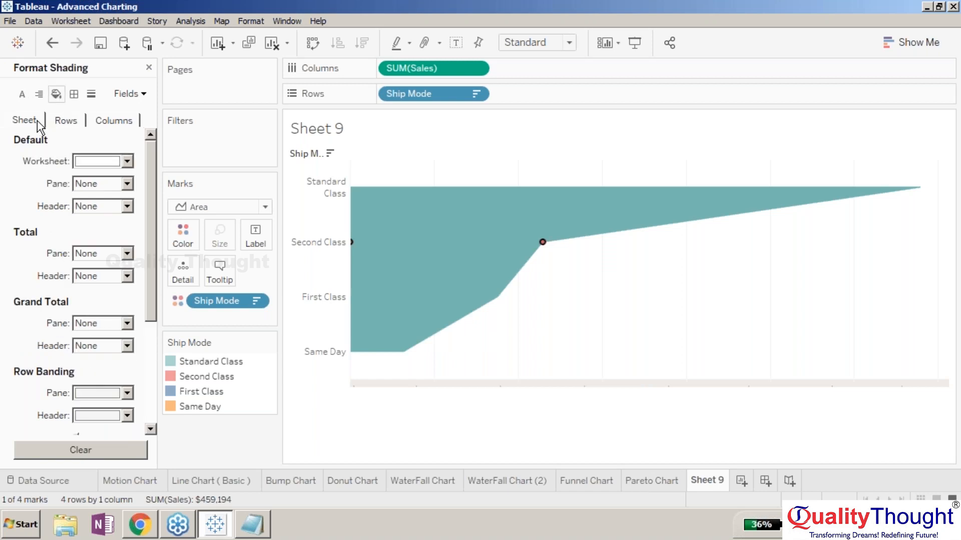
# Step: Try a light purple worksheet shading and set it back to white
pyautogui.click(92, 160)
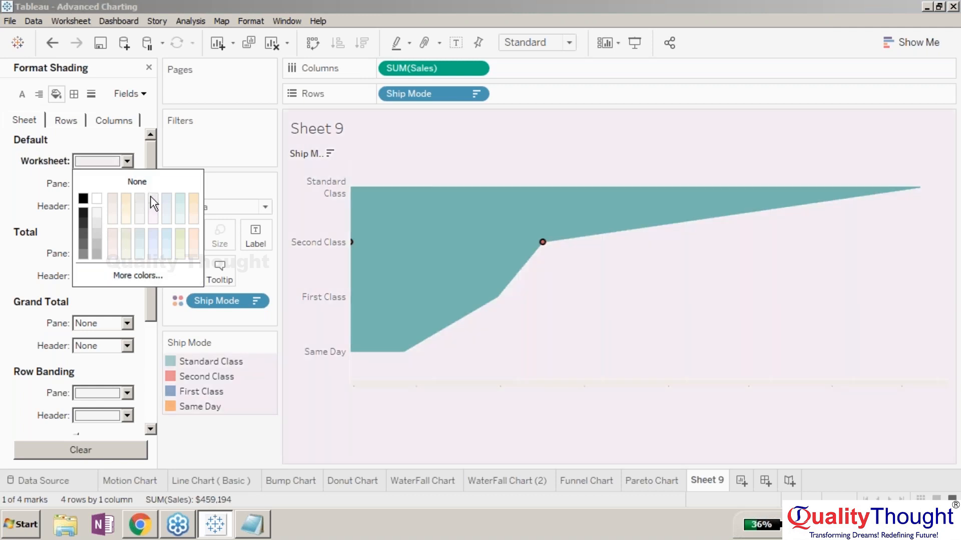
pyautogui.click(98, 197)
pyautogui.click(15, 199)
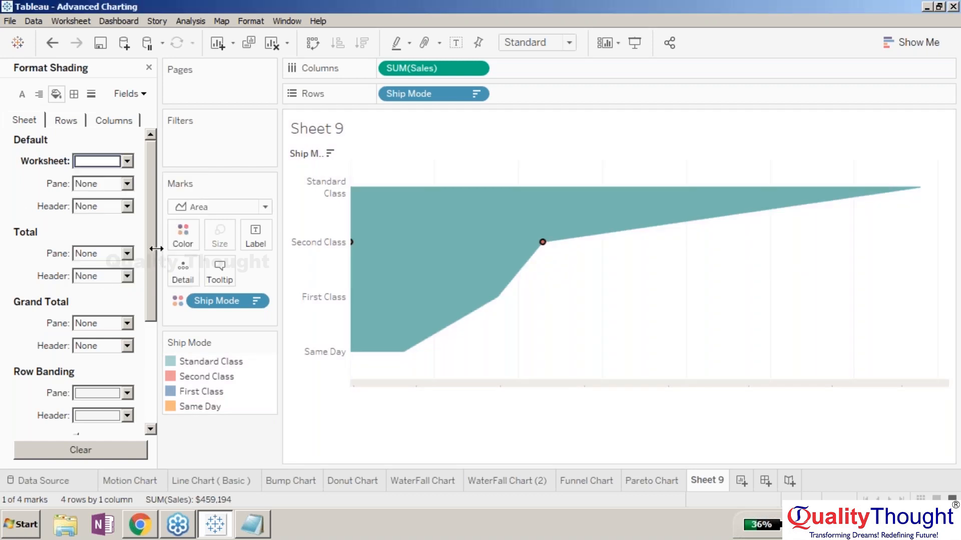
# Step: Try cream and light purple row banding for the pane and set the banding color to white
pyautogui.moveTo(148, 248); pyautogui.dragTo(147, 352)
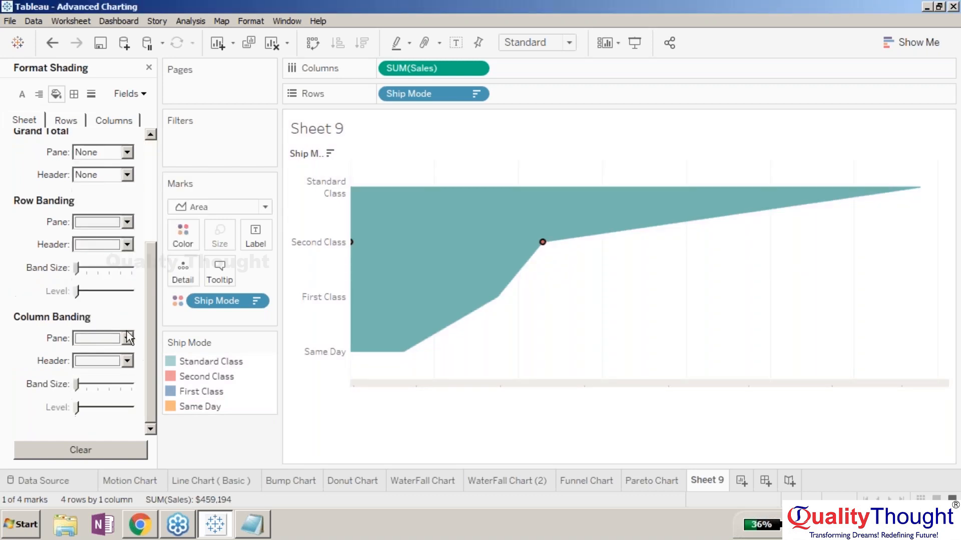
pyautogui.click(124, 221)
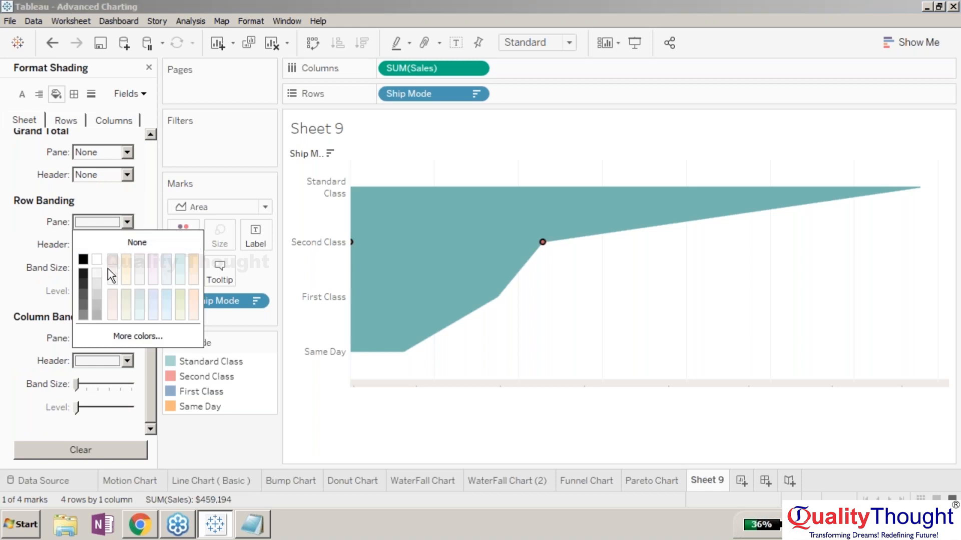
pyautogui.click(125, 258)
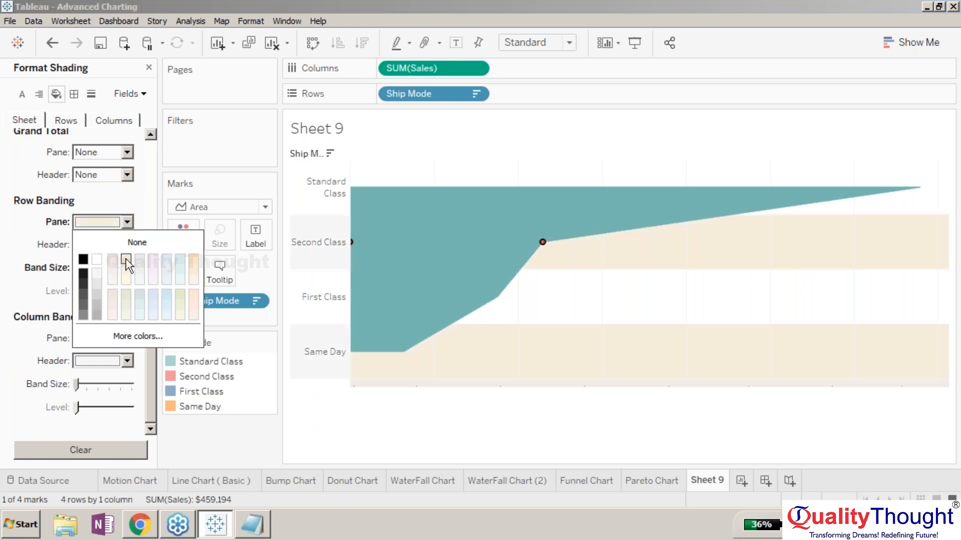
pyautogui.click(152, 260)
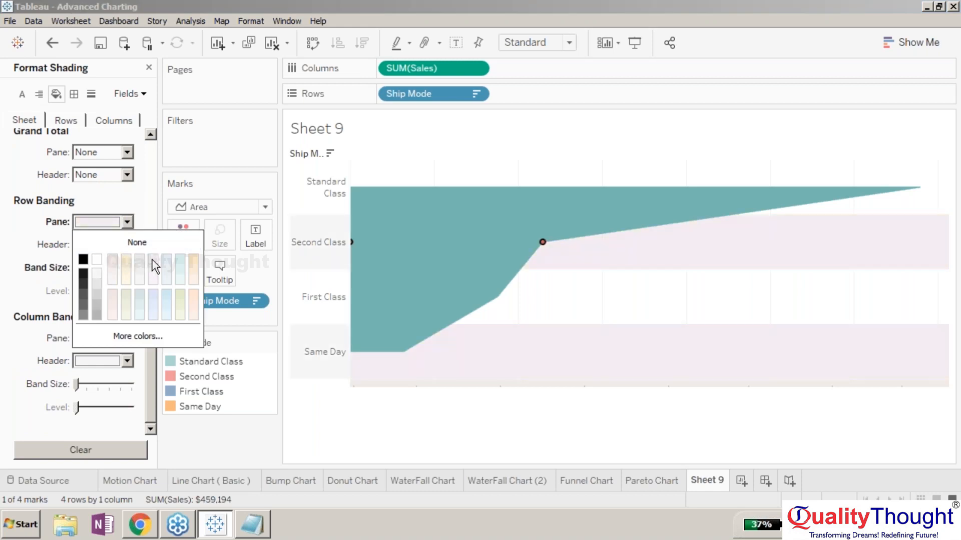
pyautogui.click(85, 221)
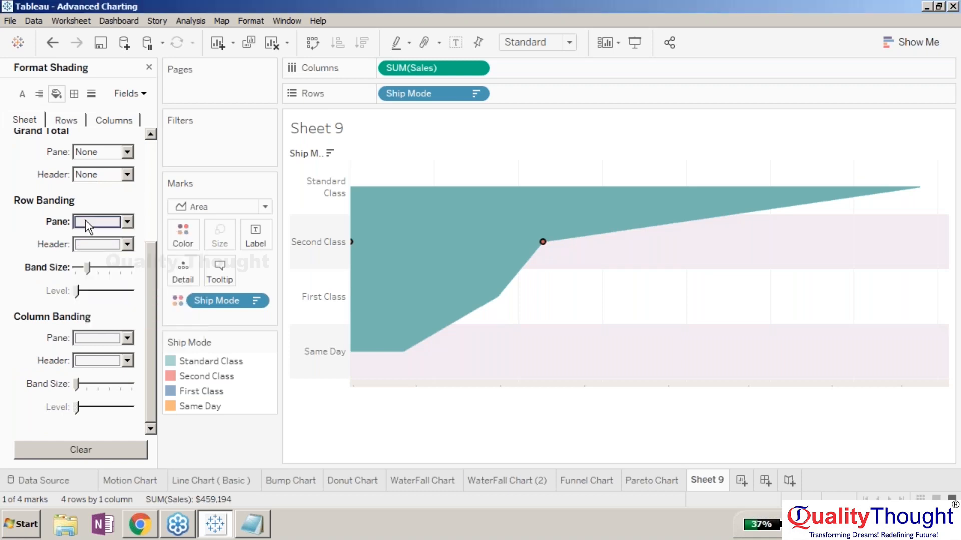
pyautogui.click(88, 221)
pyautogui.click(100, 264)
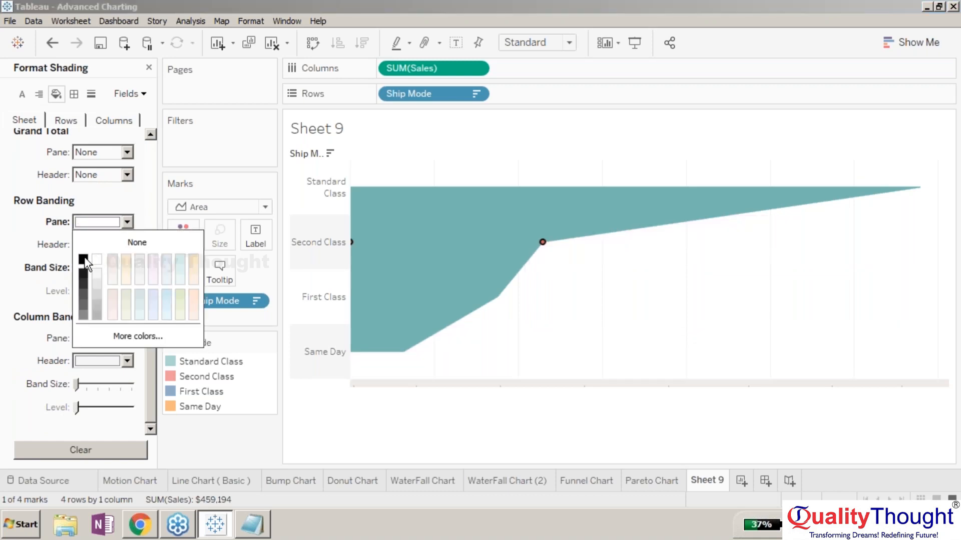
pyautogui.click(8, 243)
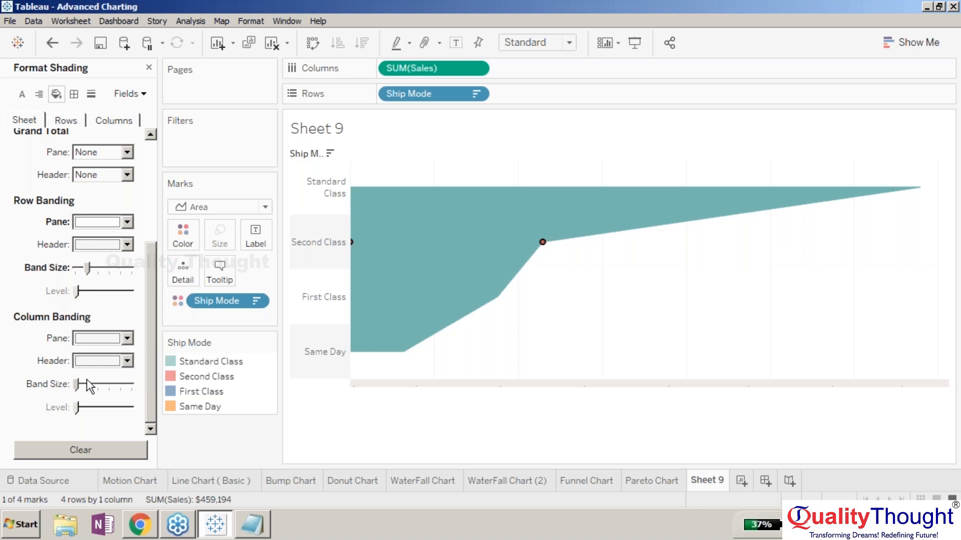
# Step: Try a larger column band size, return it to the minimum, and clear the sheet's shading settings before closing the formatting
pyautogui.click(107, 382)
pyautogui.moveTo(105, 383); pyautogui.dragTo(71, 384)
pyautogui.moveTo(391, 233)
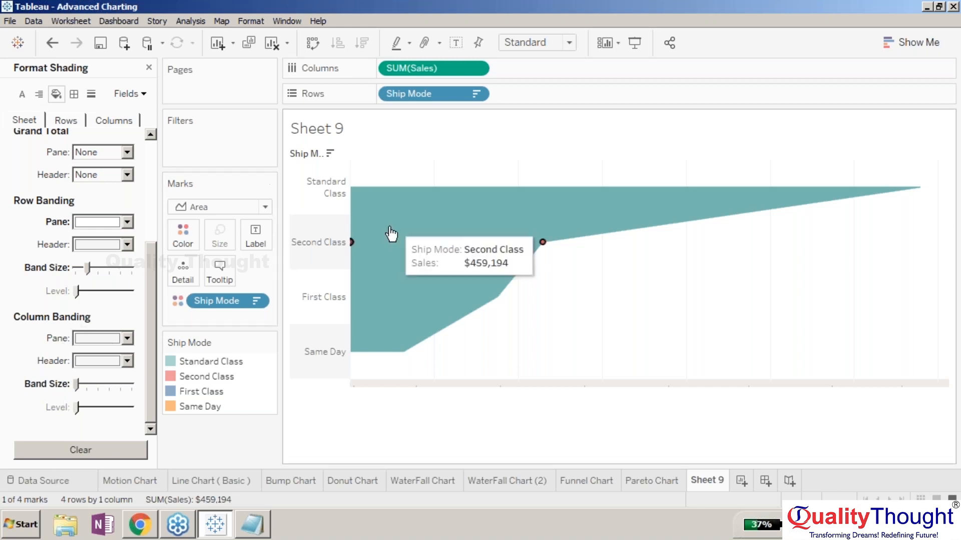
pyautogui.click(70, 451)
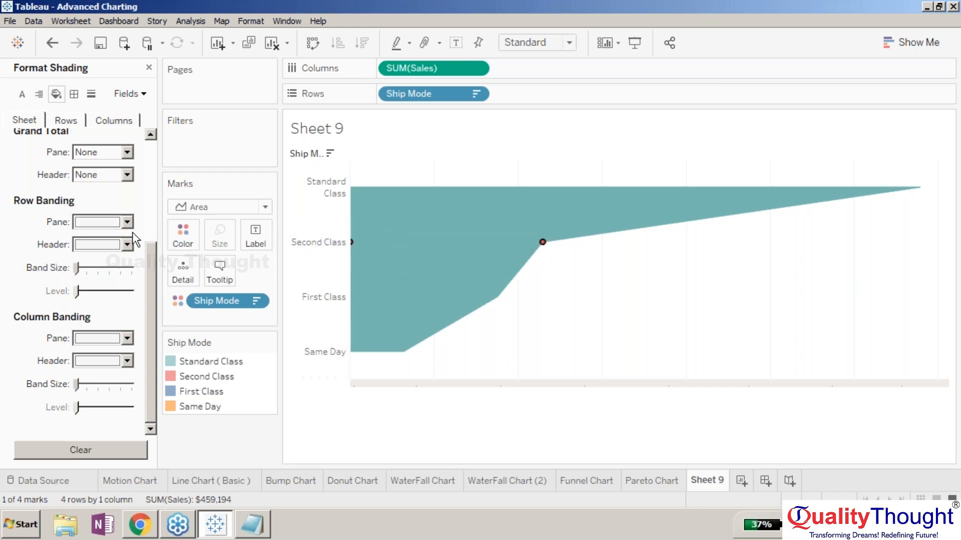
pyautogui.click(149, 67)
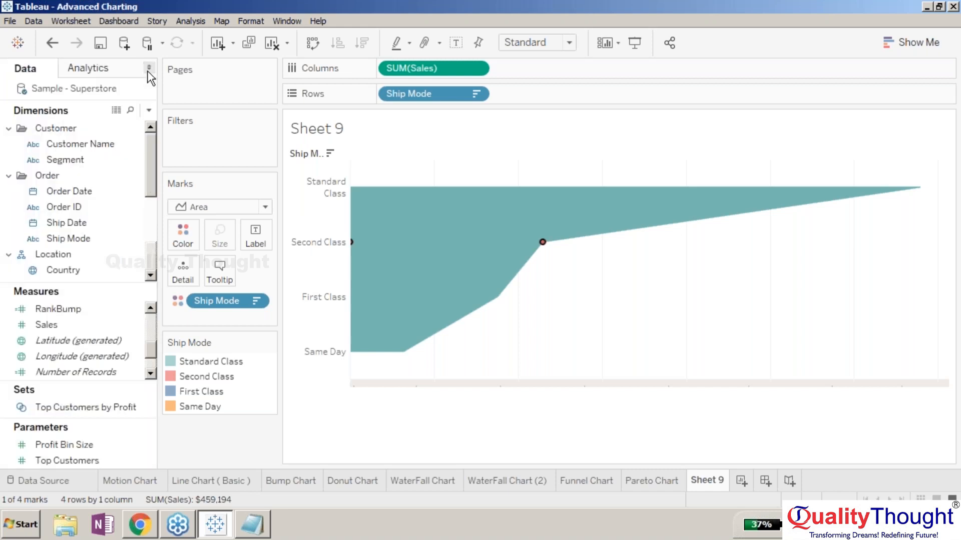
# Step: Undo the shading and area chart changes on Sheet 9 and delete that worksheet
pyautogui.click(493, 430)
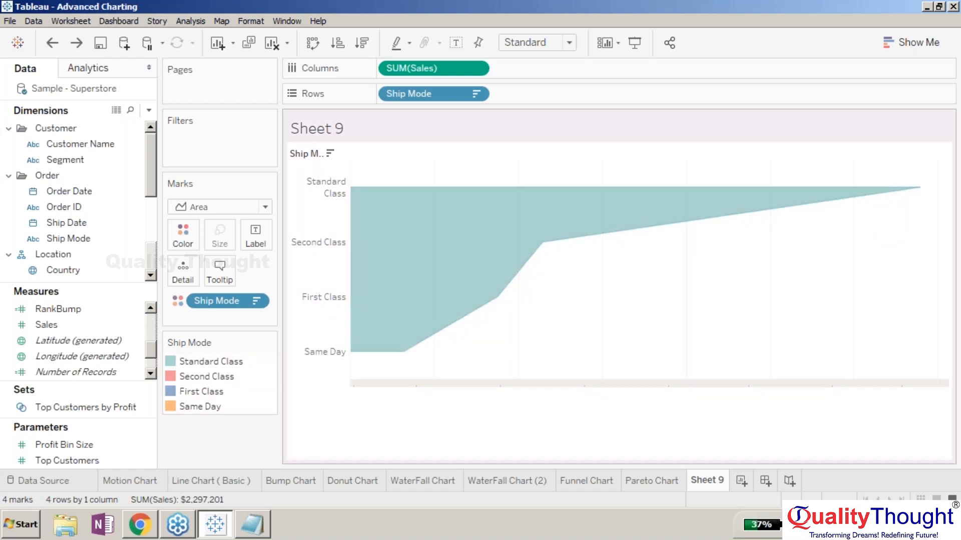
pyautogui.hotkey('ctrl', 'z')
pyautogui.hotkey('ctrl', 'z')
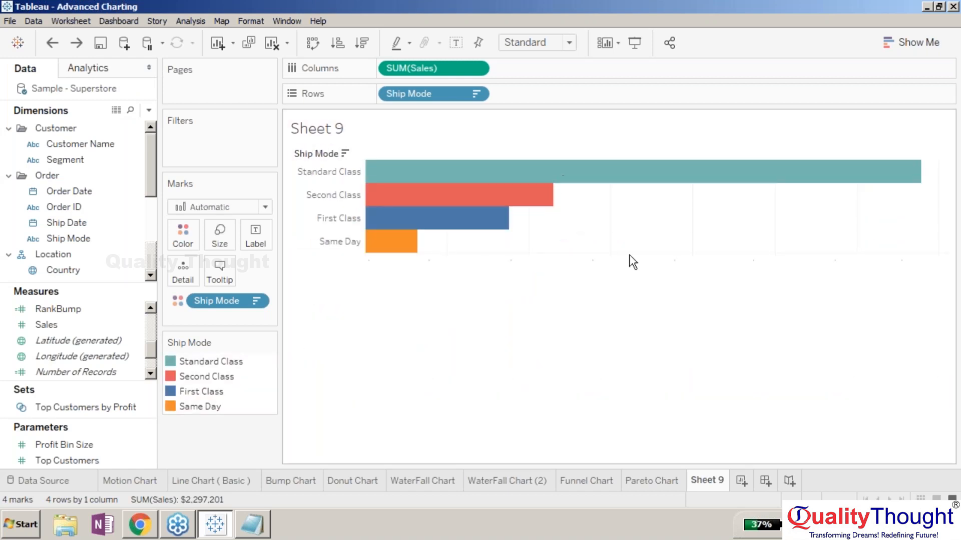
pyautogui.rightClick(710, 477)
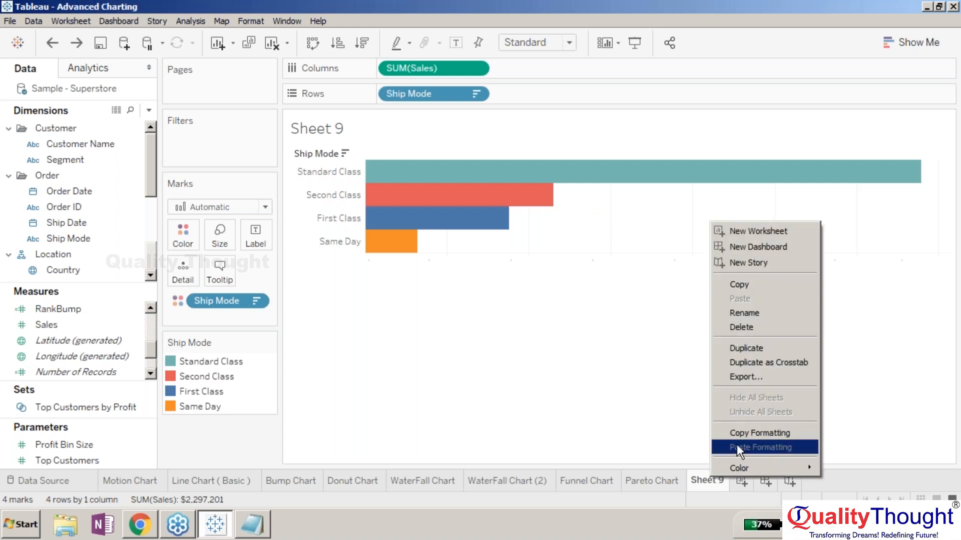
pyautogui.click(743, 332)
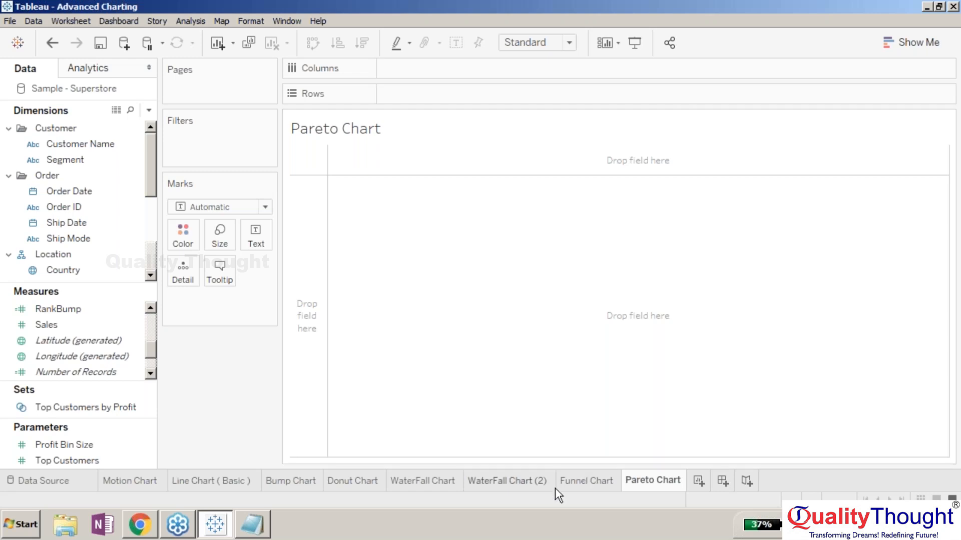
# Step: Build a bar chart on the Pareto Chart sheet with Sub-Category in Columns and Sales in Rows
pyautogui.click(152, 218)
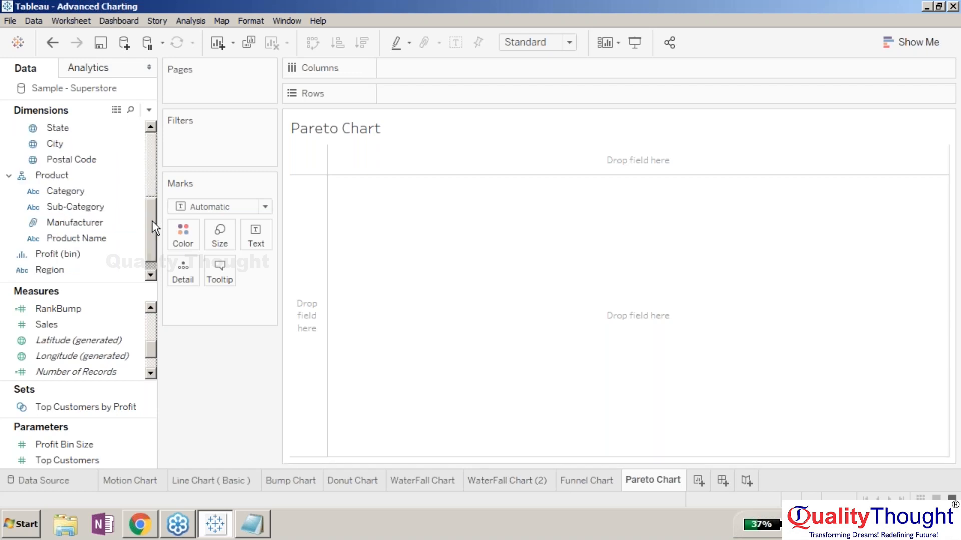
pyautogui.moveTo(55, 206); pyautogui.dragTo(402, 65)
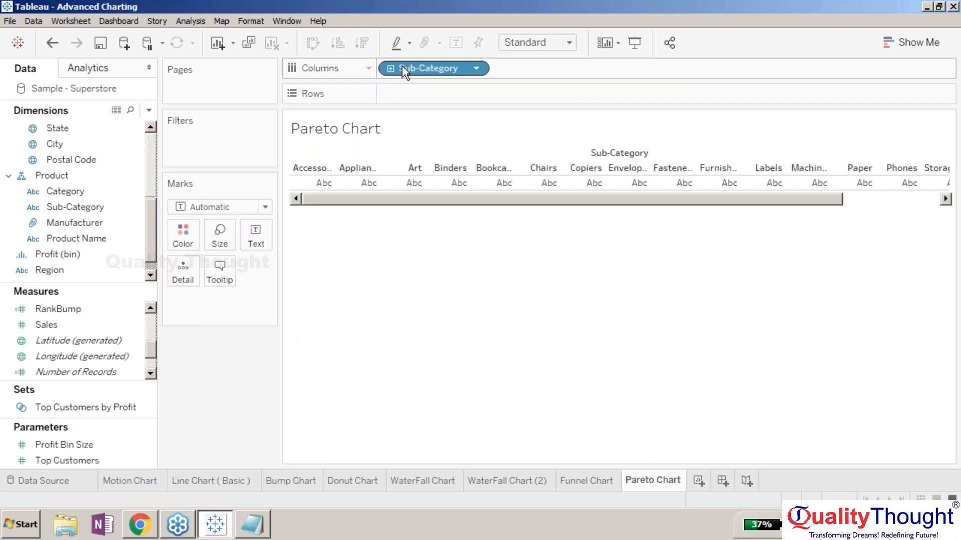
pyautogui.click(151, 170)
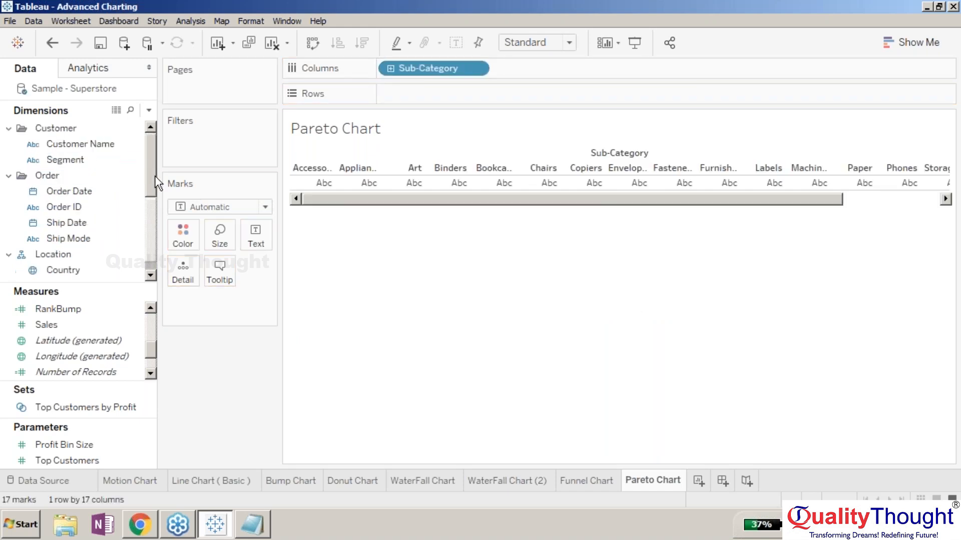
pyautogui.click(155, 213)
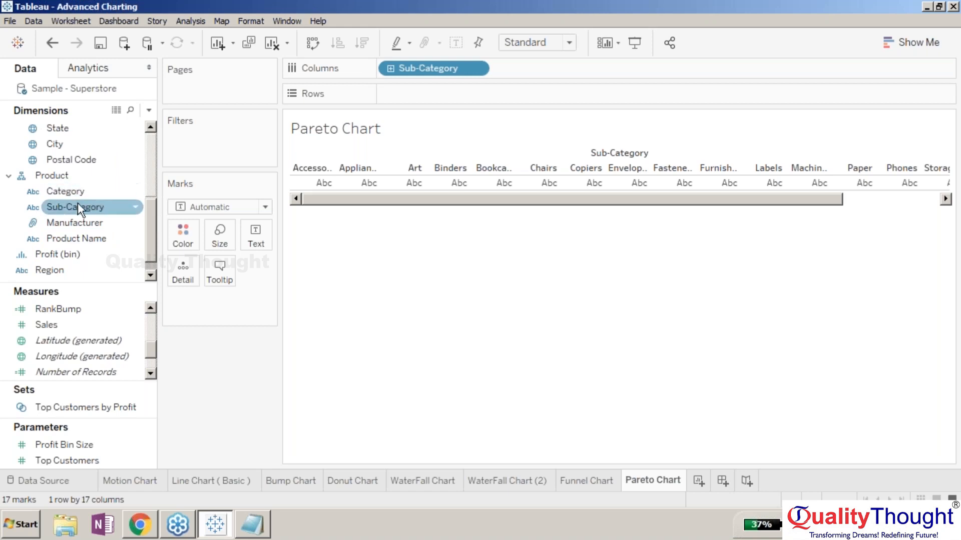
pyautogui.click(148, 182)
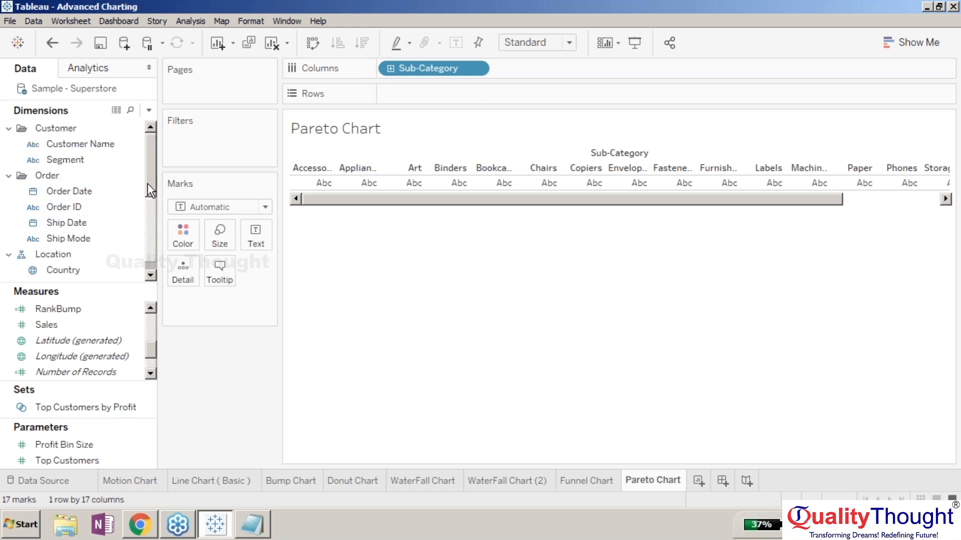
pyautogui.moveTo(149, 169)
pyautogui.mouseDown()
pyautogui.moveTo(155, 236)
pyautogui.moveTo(156, 173)
pyautogui.mouseUp()
pyautogui.moveTo(112, 325)
pyautogui.mouseDown()
pyautogui.moveTo(190, 277)
pyautogui.moveTo(303, 145)
pyautogui.moveTo(413, 279)
pyautogui.moveTo(472, 95)
pyautogui.mouseUp()
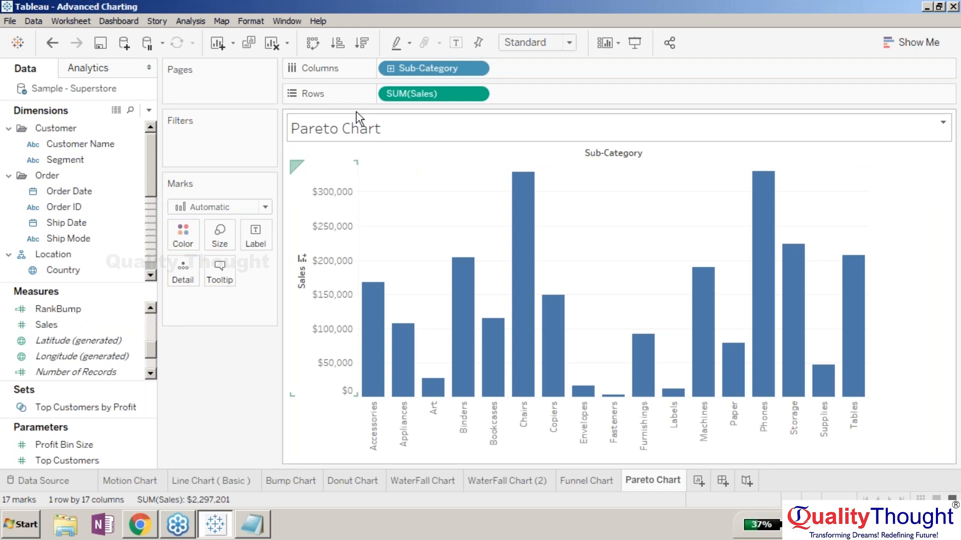
# Step: Sort Sub-Category by data source order, descending, and close the sort settings
pyautogui.click(476, 68)
pyautogui.click(425, 143)
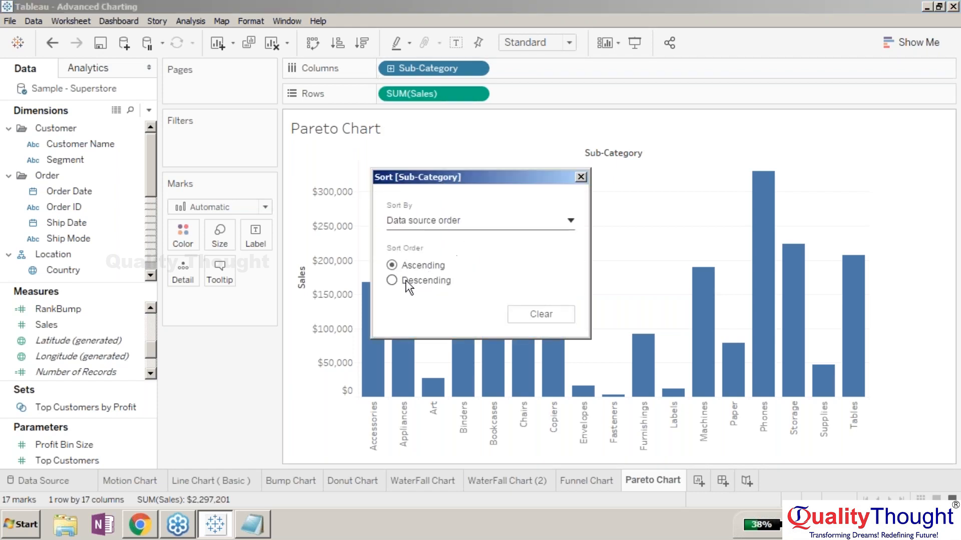
pyautogui.click(394, 282)
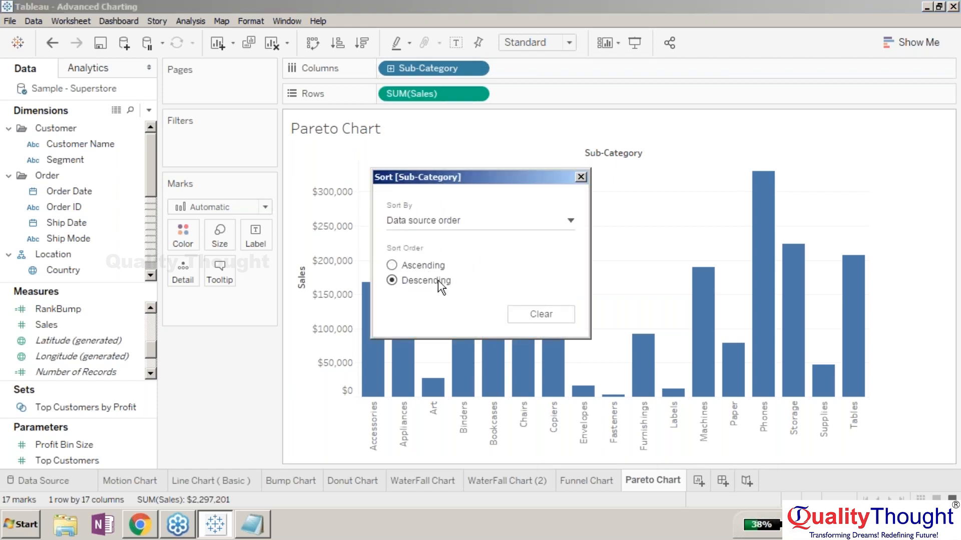
pyautogui.click(583, 178)
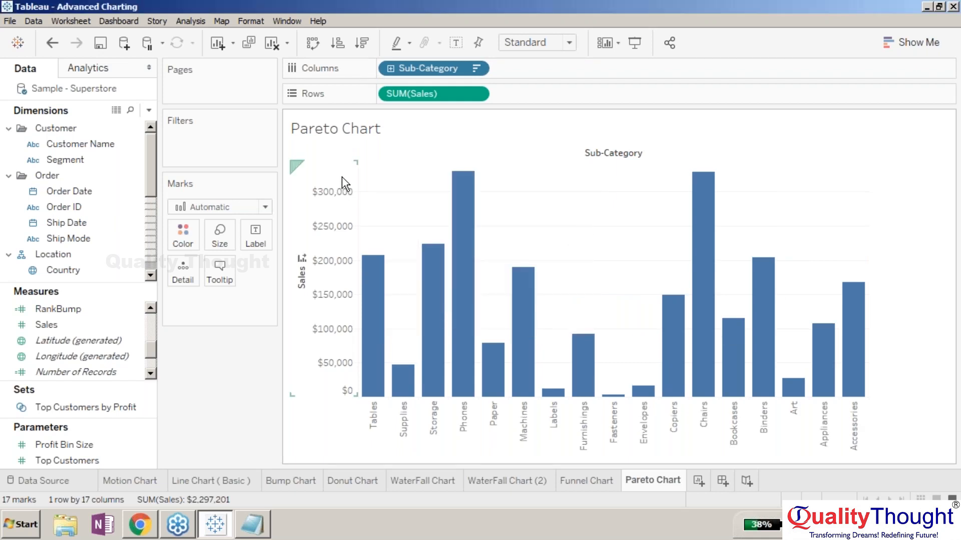
# Step: Sort the sub-category bars by Sales in descending order and narrow the chart
pyautogui.click(302, 260)
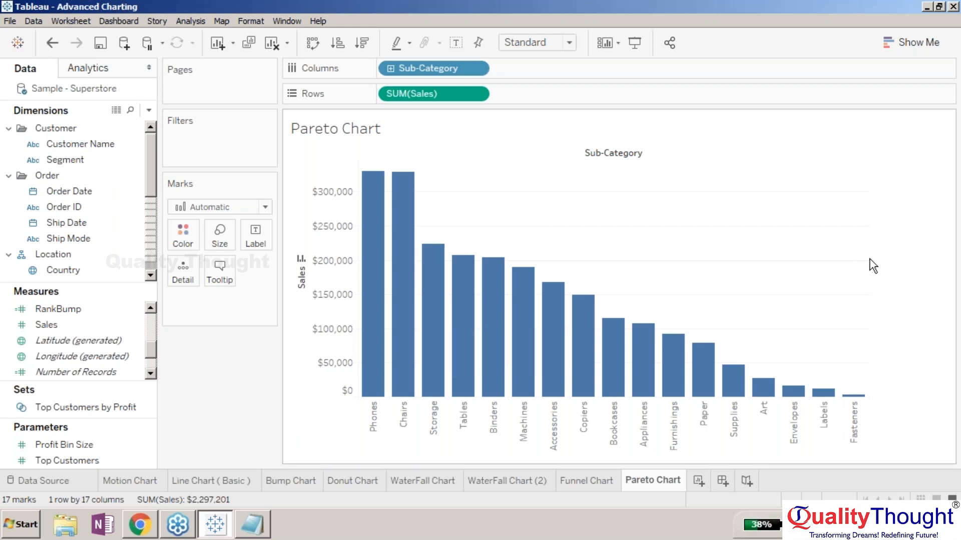
pyautogui.moveTo(871, 265); pyautogui.dragTo(742, 260)
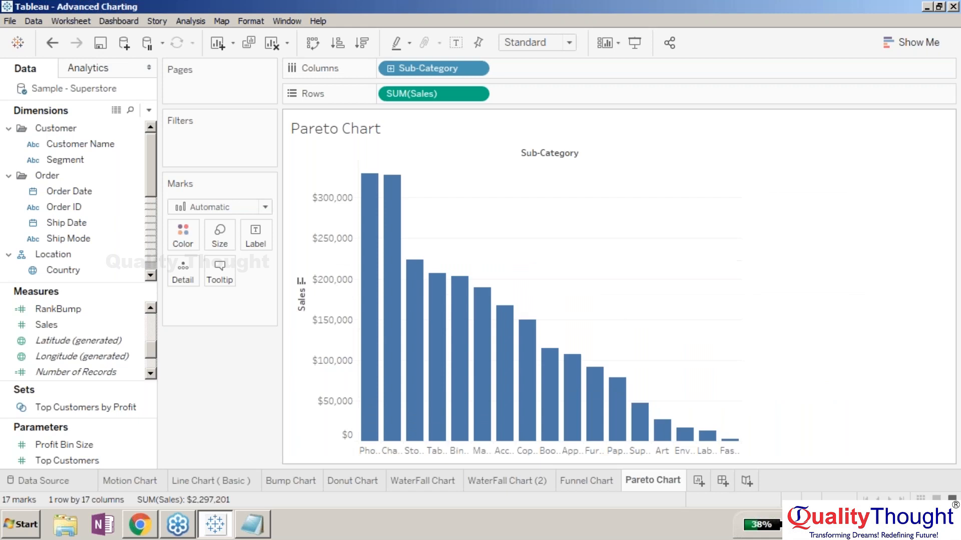
pyautogui.click(945, 245)
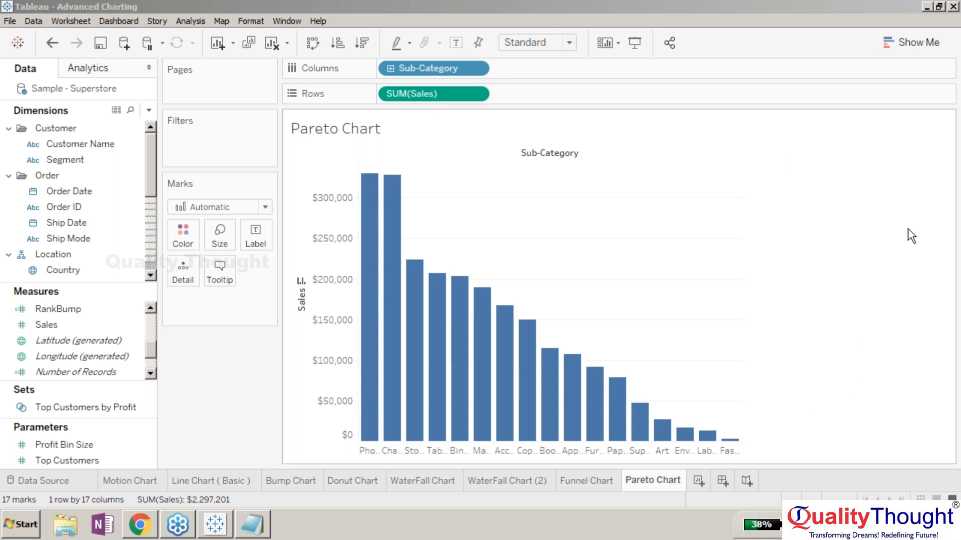
pyautogui.click(880, 173)
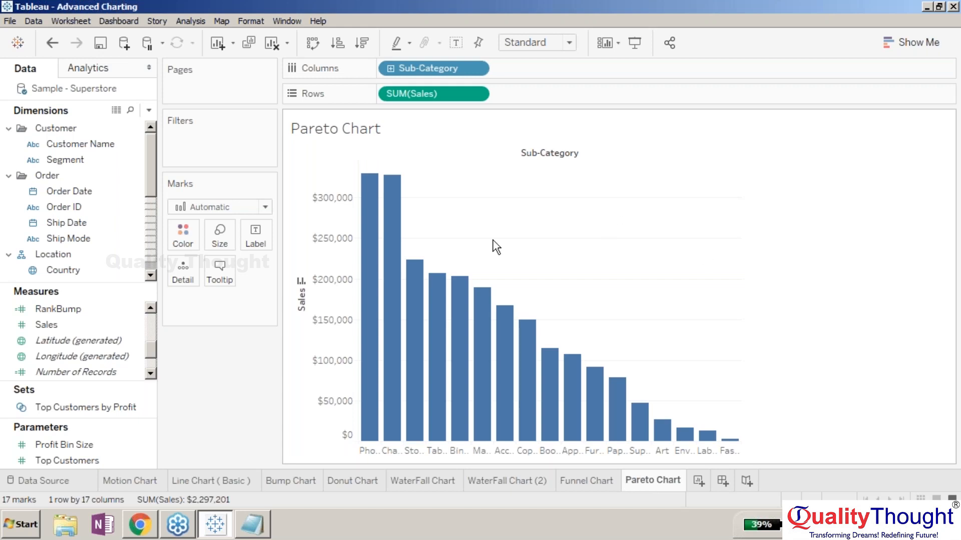
# Step: Color the bars by Sales, and remove that color encoding again
pyautogui.click(79, 326)
pyautogui.moveTo(78, 327)
pyautogui.mouseDown()
pyautogui.moveTo(582, 242)
pyautogui.moveTo(183, 235)
pyautogui.mouseUp()
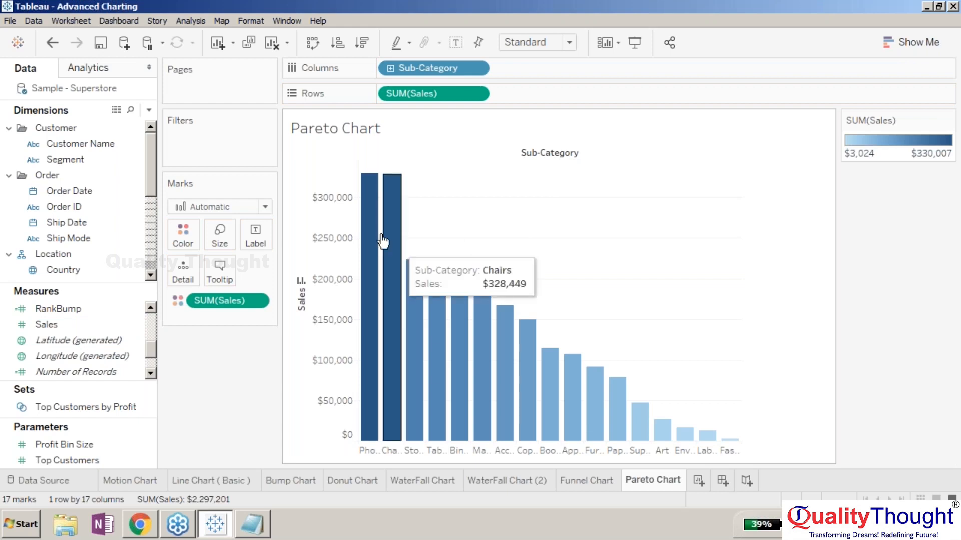
pyautogui.click(65, 356)
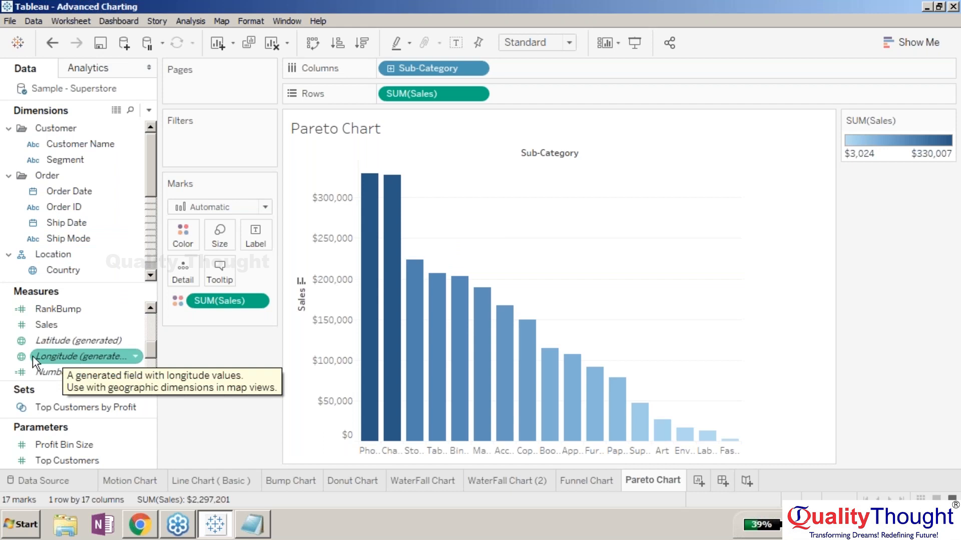
pyautogui.click(55, 340)
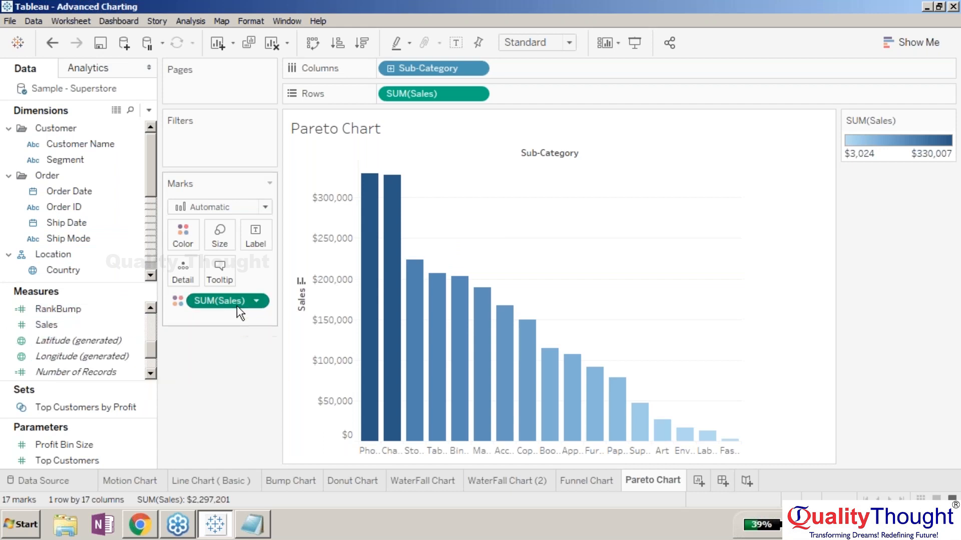
pyautogui.press('Delete')
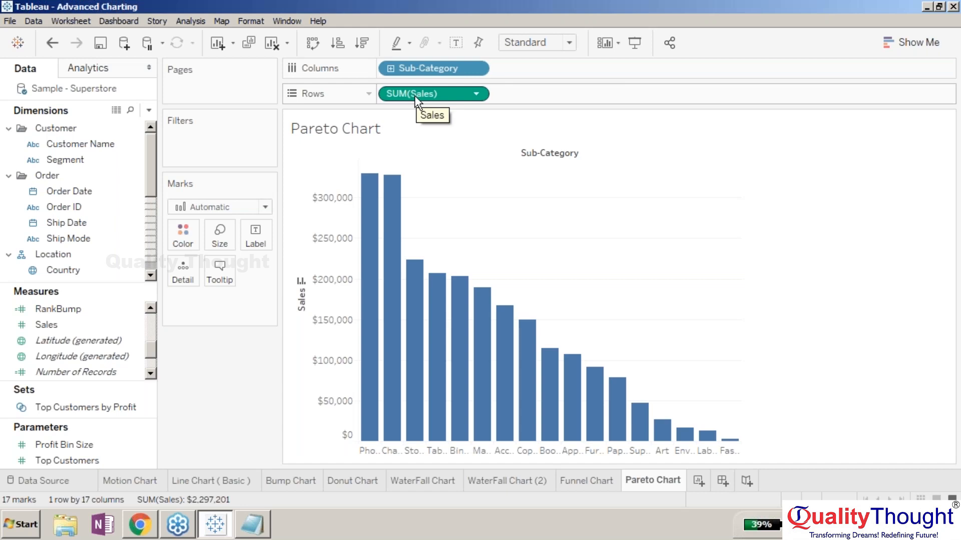
# Step: Try Sales in Columns beside Sub-Category and move it back to Rows
pyautogui.moveTo(414, 95); pyautogui.dragTo(663, 168)
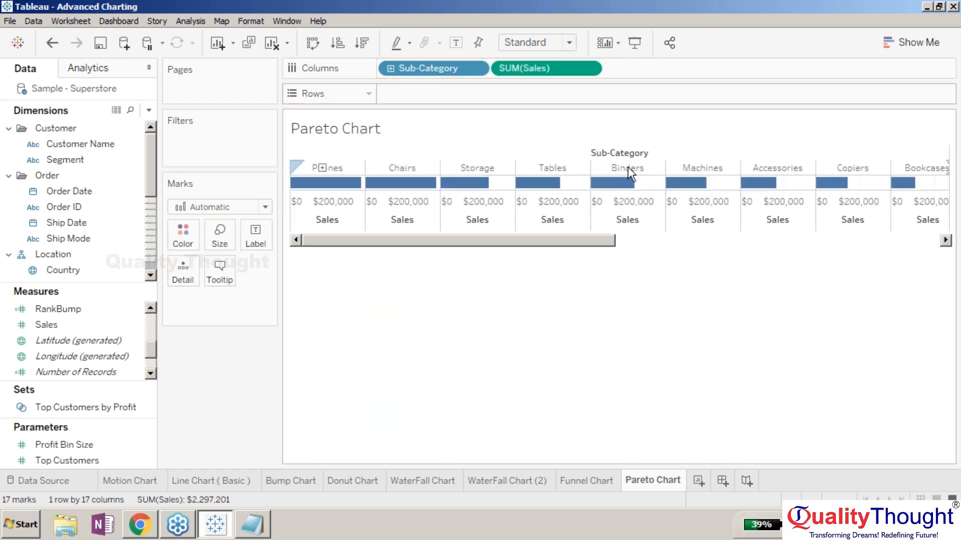
pyautogui.moveTo(545, 69); pyautogui.dragTo(554, 99)
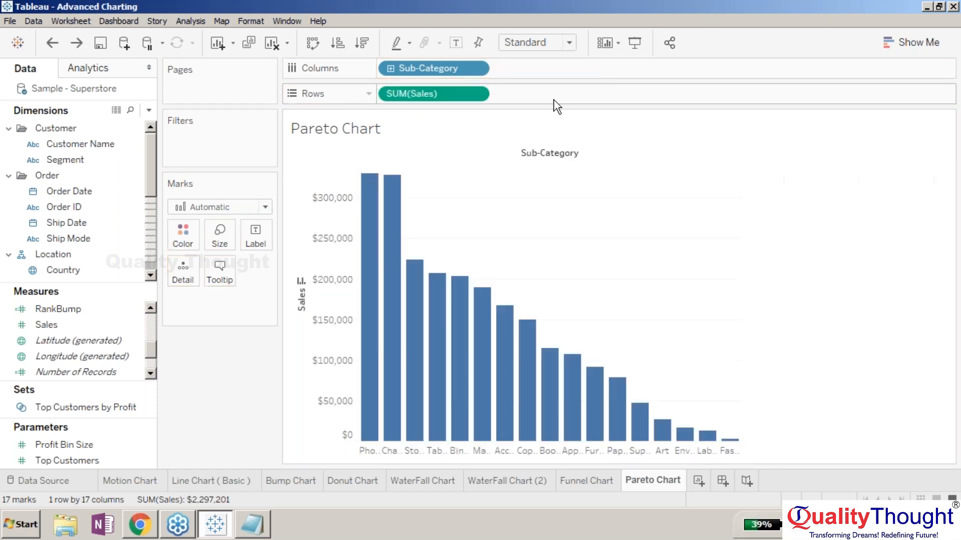
# Step: Widen the bar chart across the view and reduce the height of its plot area
pyautogui.moveTo(744, 309); pyautogui.dragTo(938, 314)
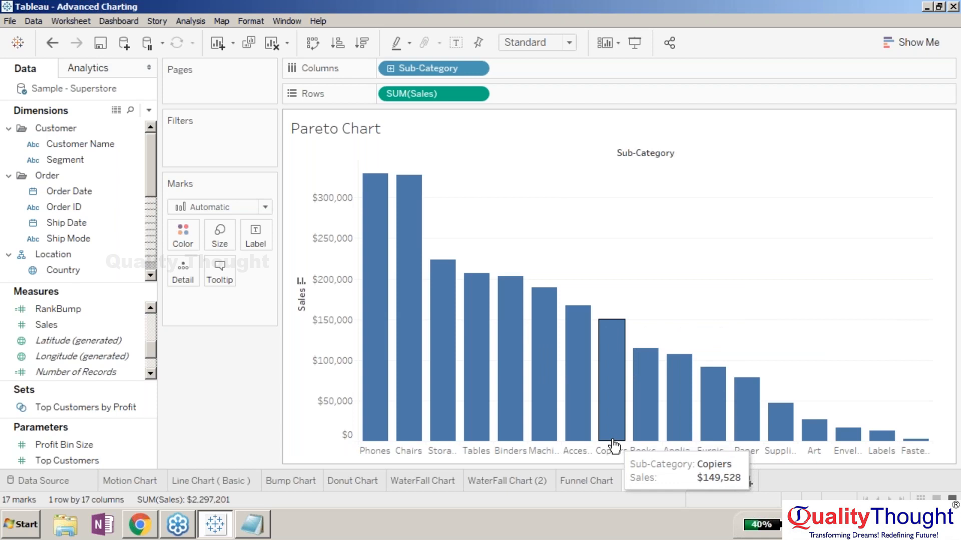
pyautogui.moveTo(612, 443); pyautogui.dragTo(601, 373)
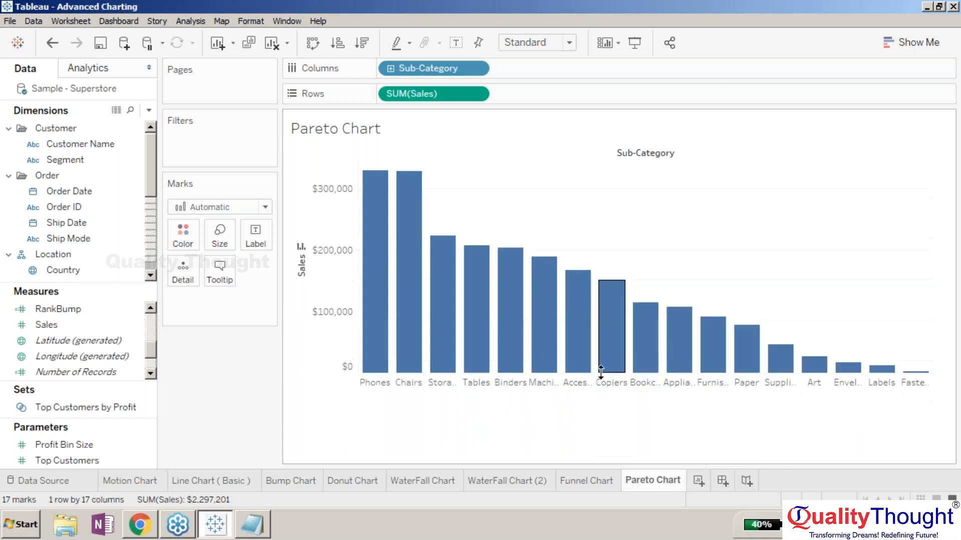
pyautogui.click(512, 432)
pyautogui.click(626, 435)
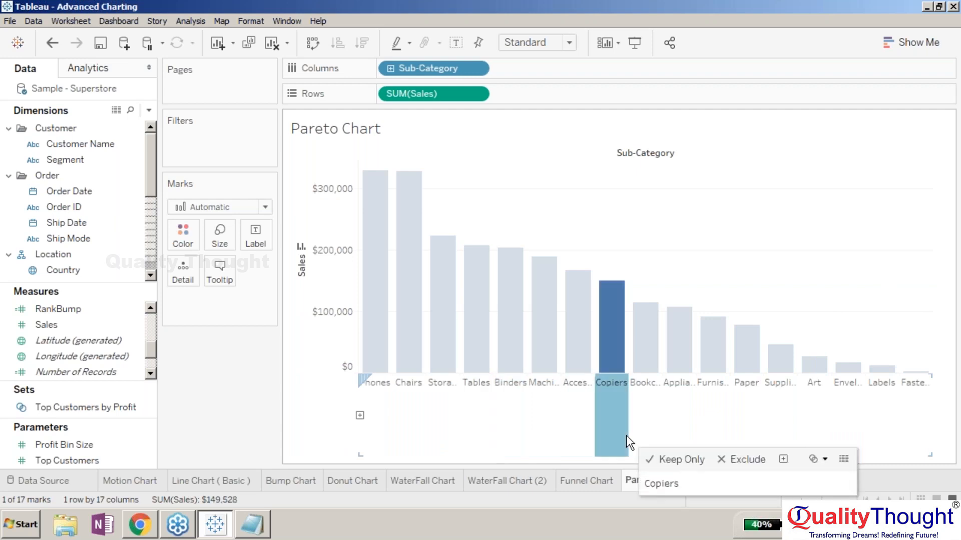
pyautogui.click(278, 378)
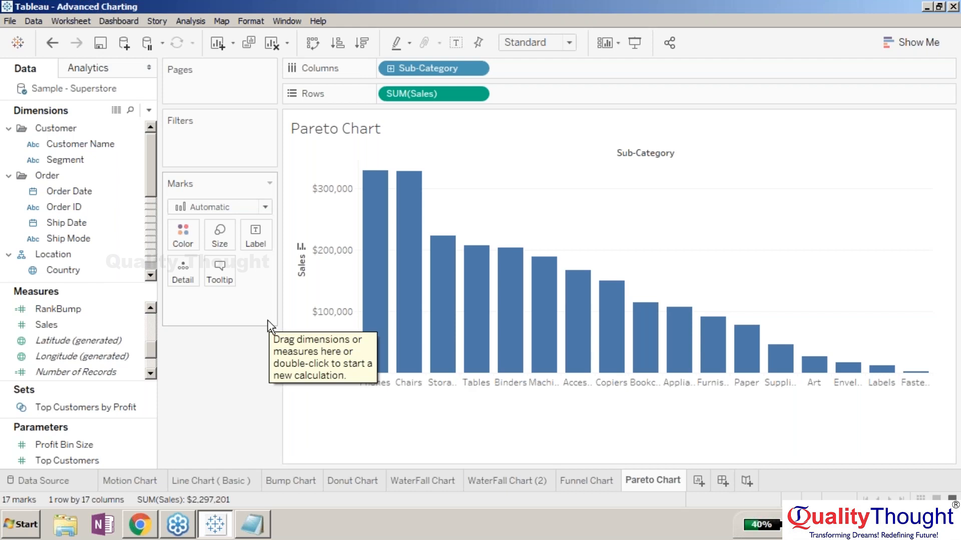
# Step: Add Sales a second time as a dual axis on the opposite side of the chart
pyautogui.click(85, 326)
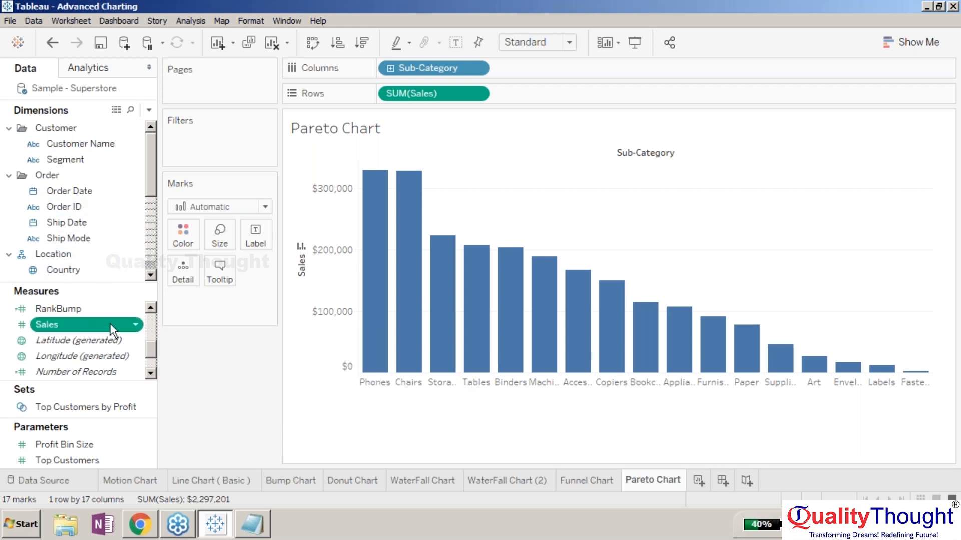
pyautogui.moveTo(109, 323); pyautogui.dragTo(930, 253)
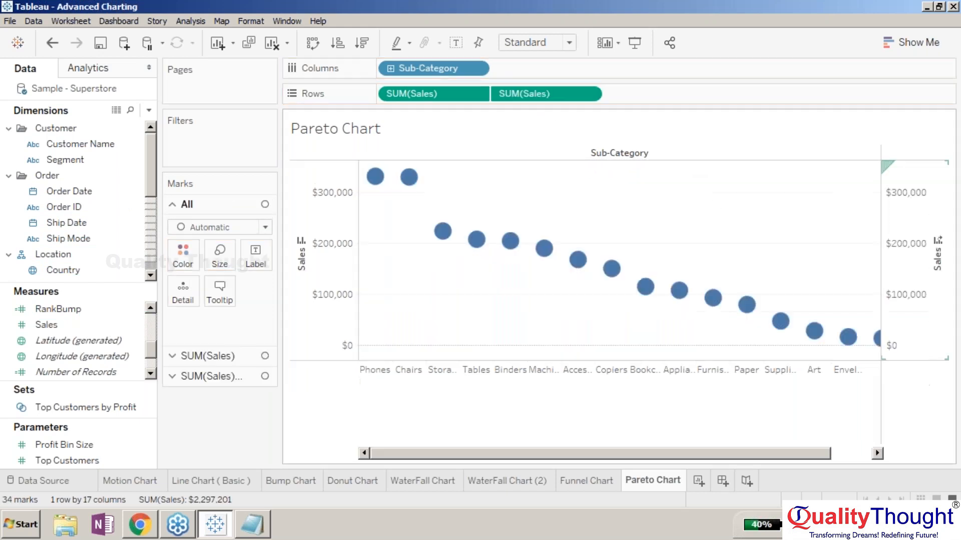
pyautogui.moveTo(702, 307)
pyautogui.moveTo(742, 453); pyautogui.dragTo(505, 467)
pyautogui.moveTo(880, 370); pyautogui.dragTo(713, 370)
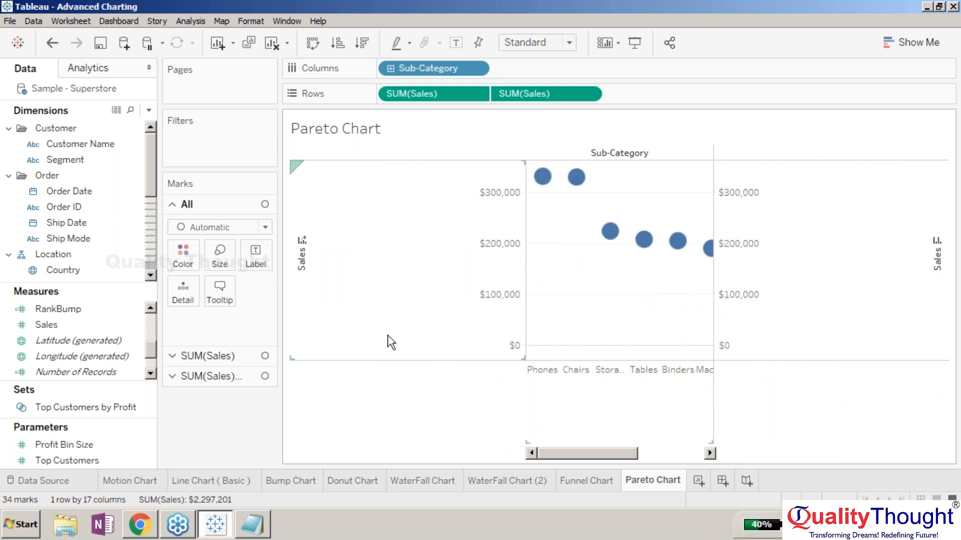
# Step: Set the mark type of all measures to Bar and narrow the axis areas so every sub-category fits
pyautogui.click(263, 227)
pyautogui.click(239, 254)
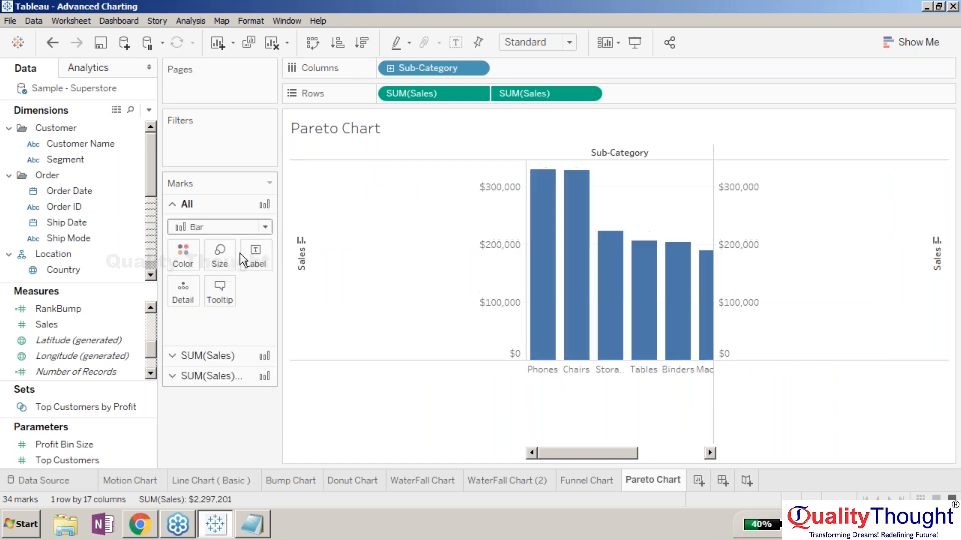
pyautogui.moveTo(526, 270); pyautogui.dragTo(325, 275)
pyautogui.click(705, 447)
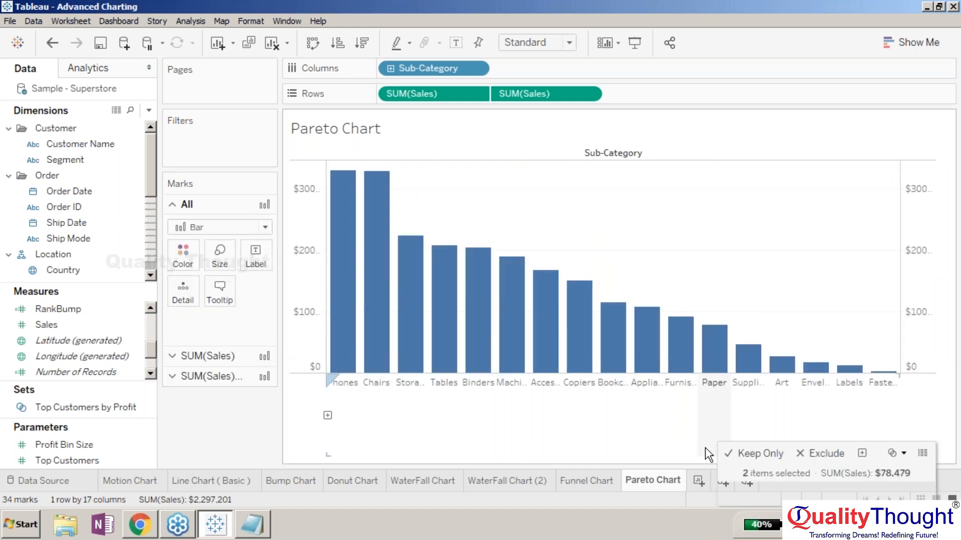
pyautogui.click(606, 429)
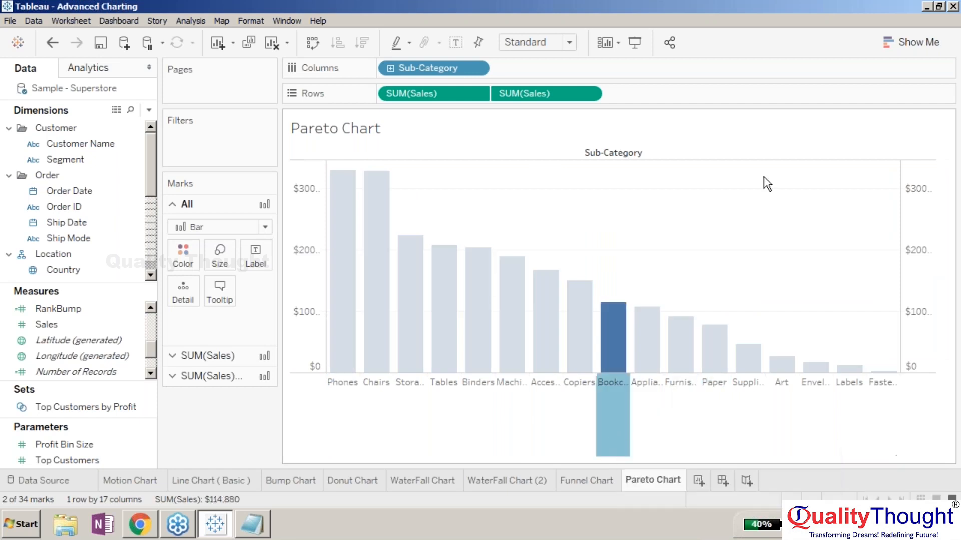
pyautogui.click(755, 120)
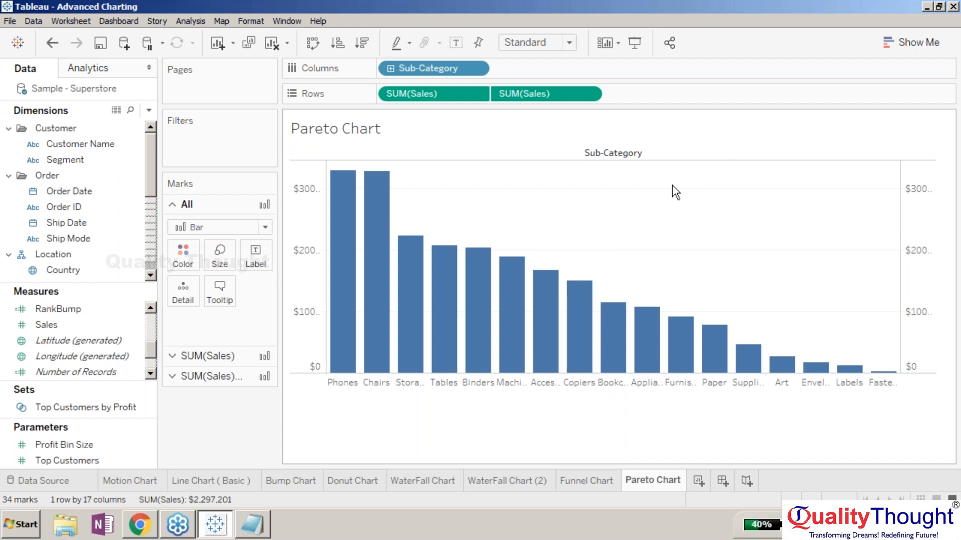
# Step: Turn off Dual Axis for the second Sales measure and turn it on again
pyautogui.click(589, 94)
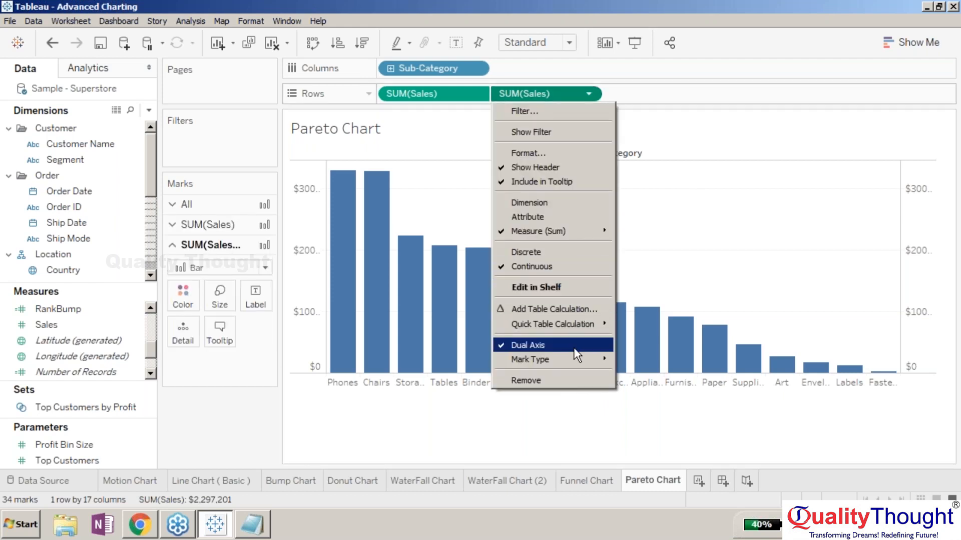
pyautogui.click(574, 347)
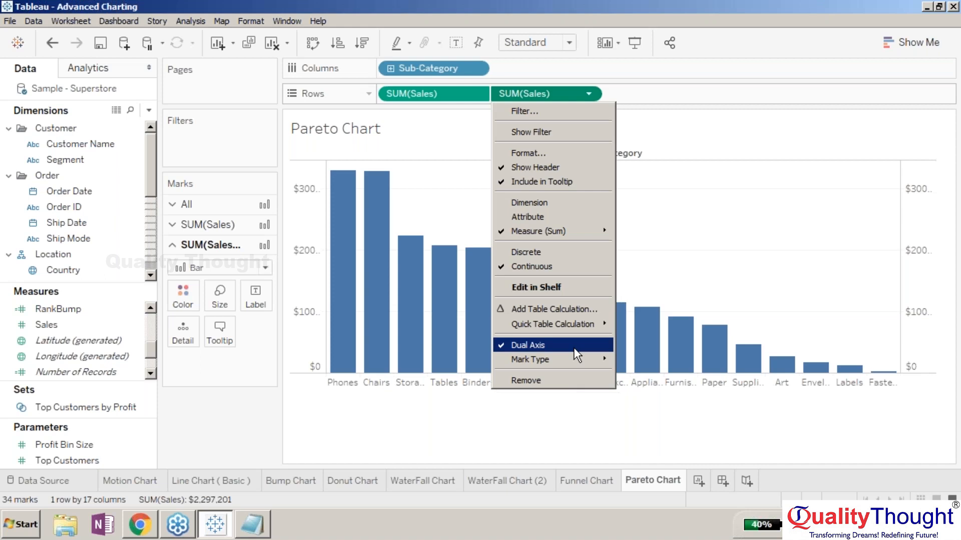
pyautogui.click(589, 93)
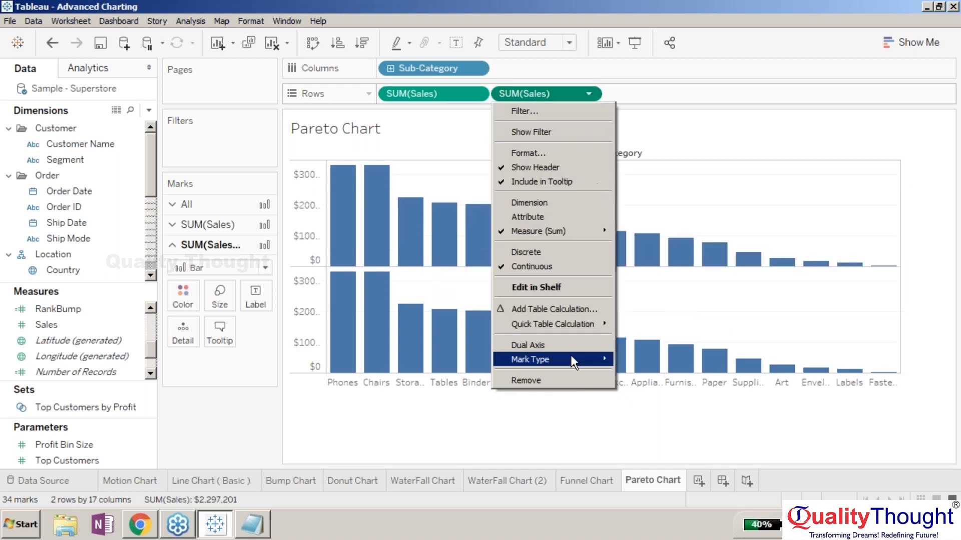
pyautogui.click(570, 350)
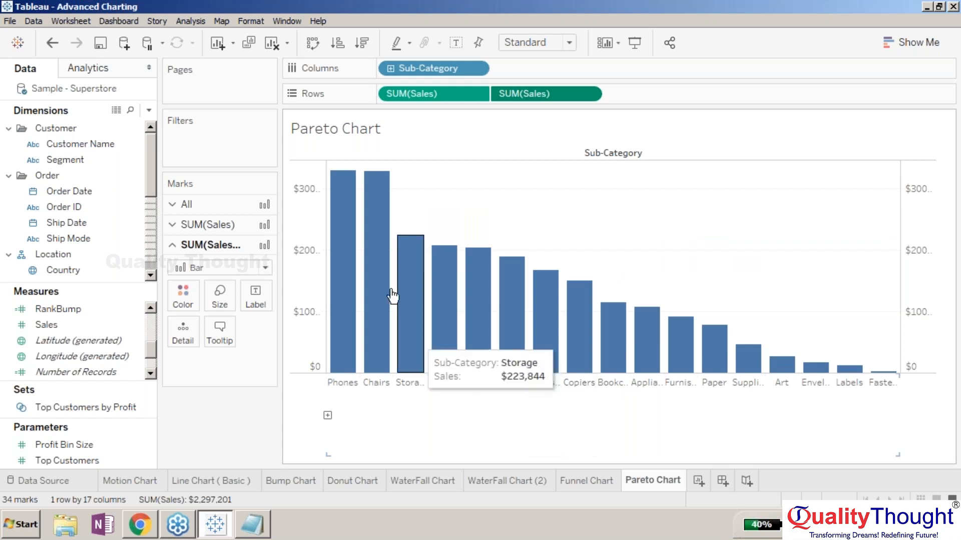
# Step: Change the mark type of the second Sales measure to Line
pyautogui.click(264, 268)
pyautogui.click(253, 311)
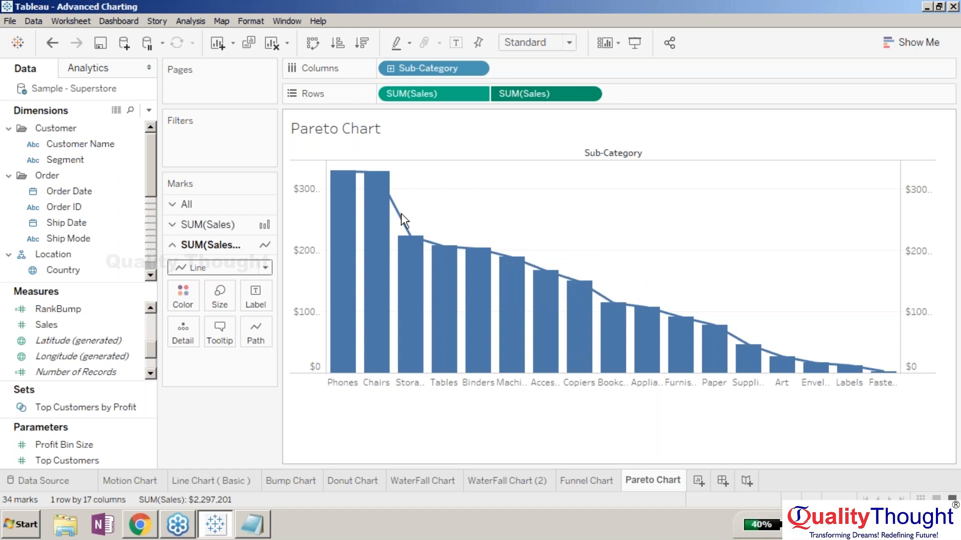
pyautogui.moveTo(411, 240)
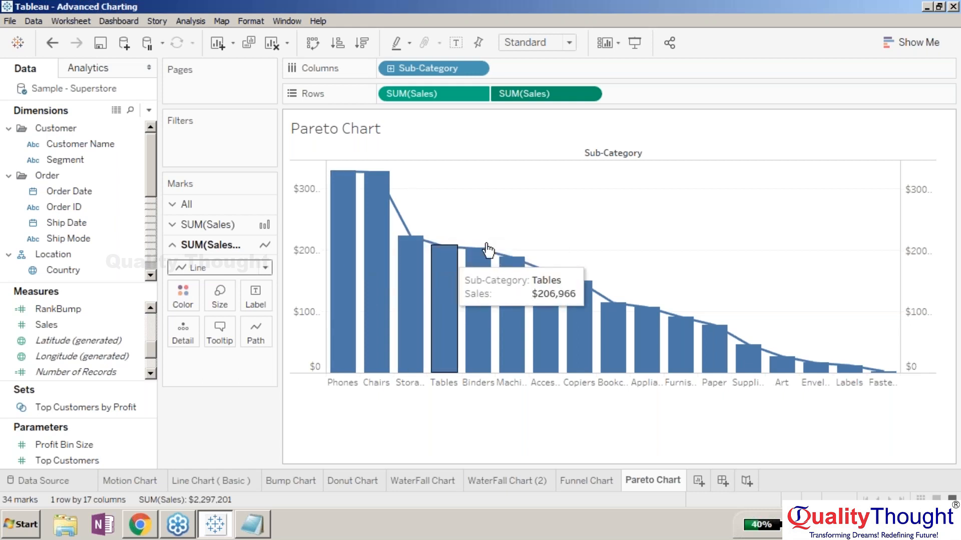
pyautogui.moveTo(536, 271)
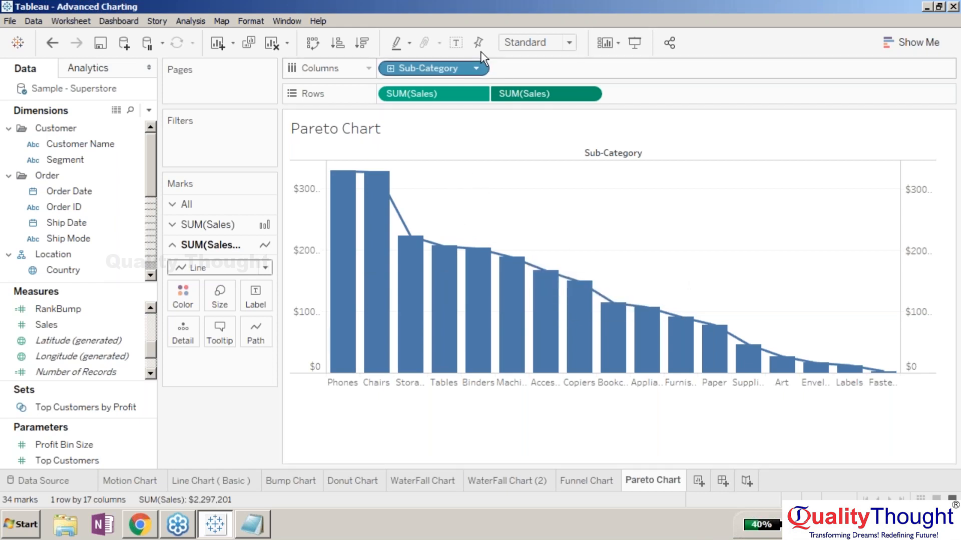
# Step: Apply a Running Total quick table calculation to the second Sales measure and widen both axis areas to fit their full labels
pyautogui.click(589, 94)
pyautogui.moveTo(589, 324)
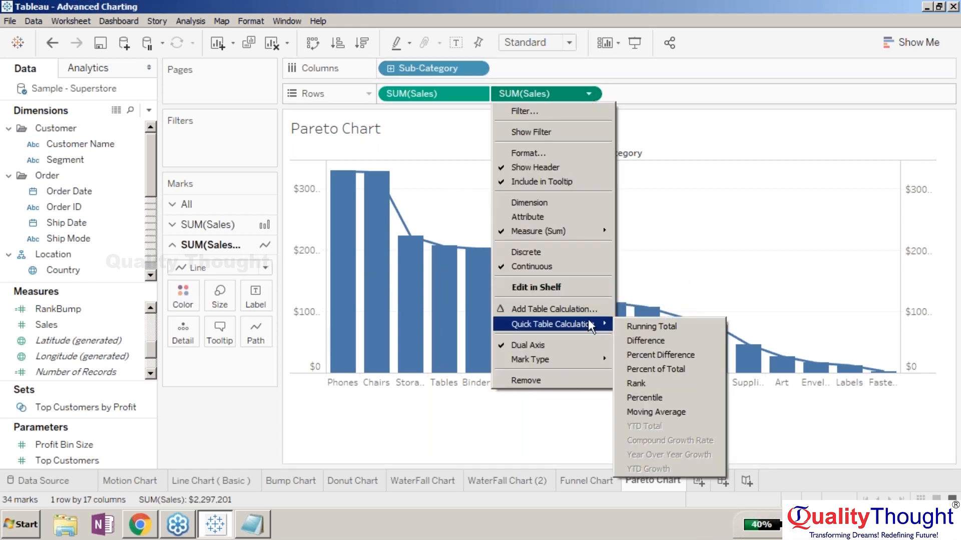
pyautogui.click(648, 326)
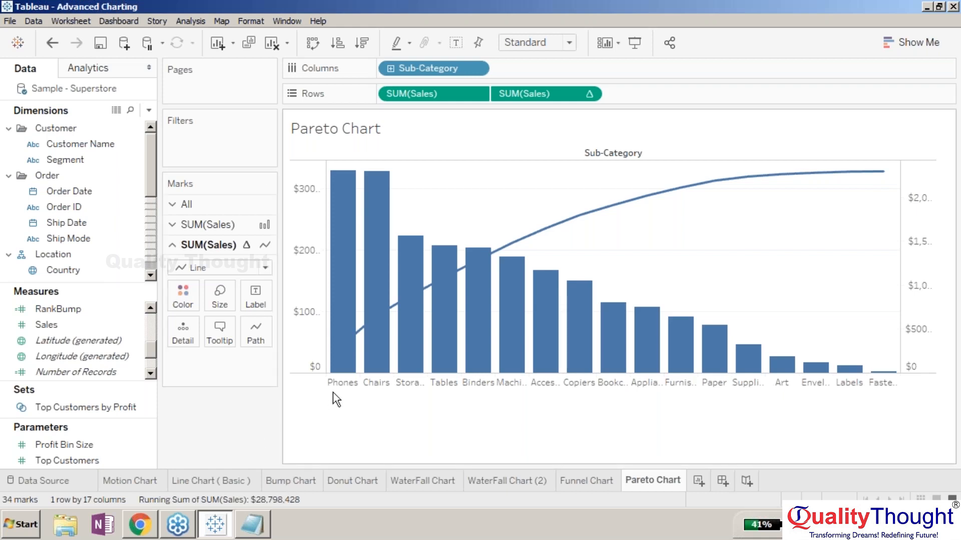
pyautogui.moveTo(337, 371)
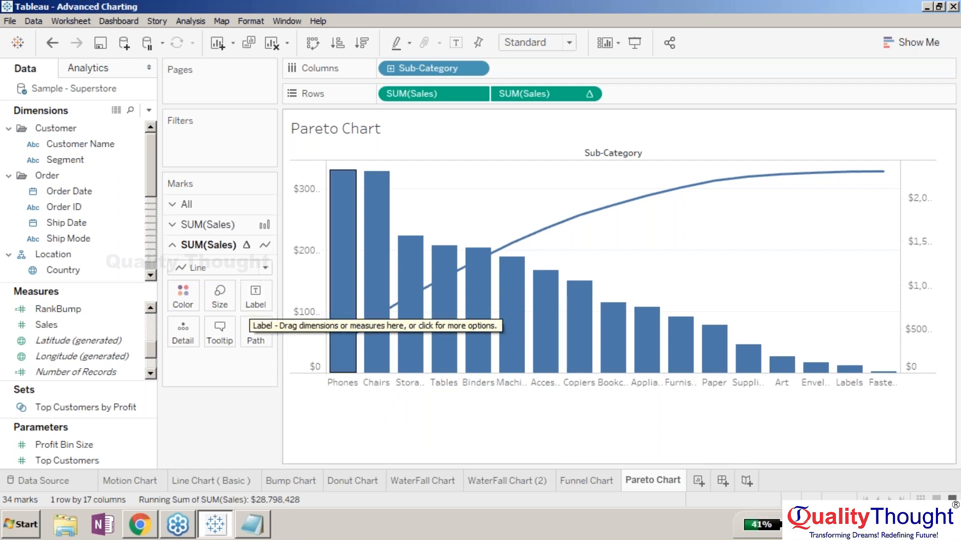
pyautogui.moveTo(531, 244)
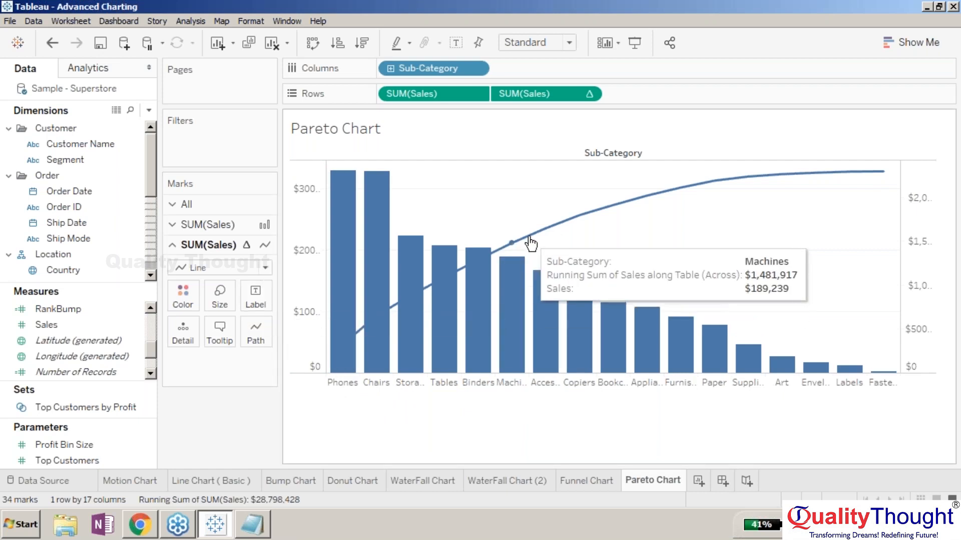
pyautogui.moveTo(451, 303)
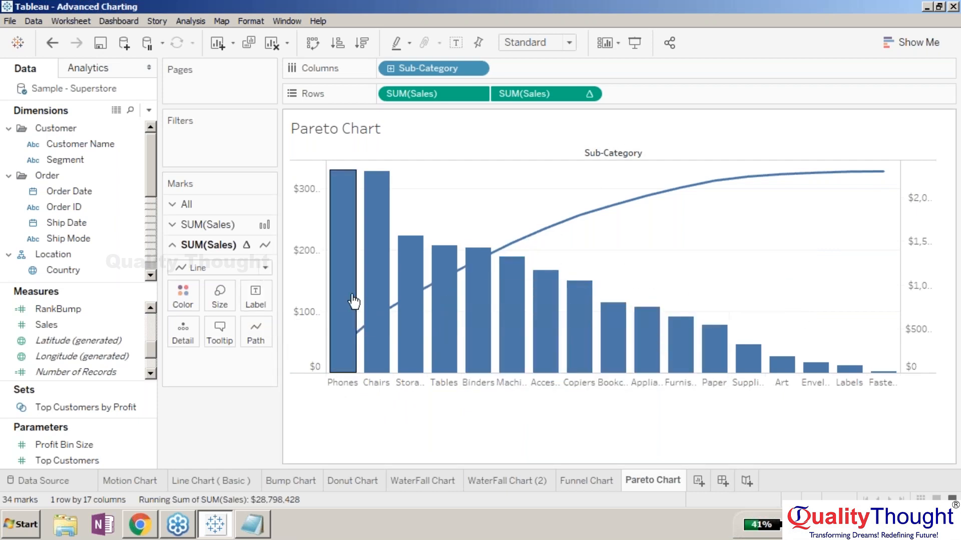
pyautogui.moveTo(546, 229)
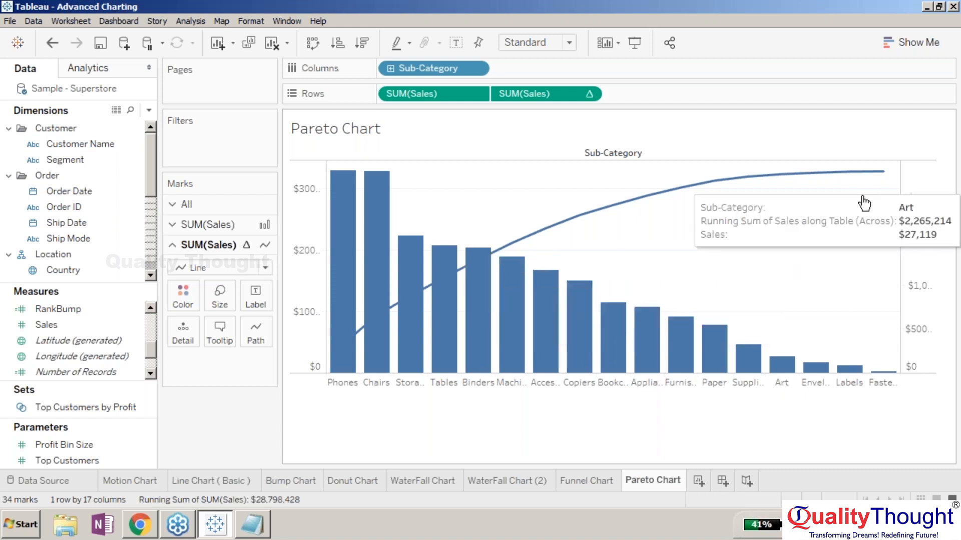
pyautogui.moveTo(898, 256); pyautogui.dragTo(791, 259)
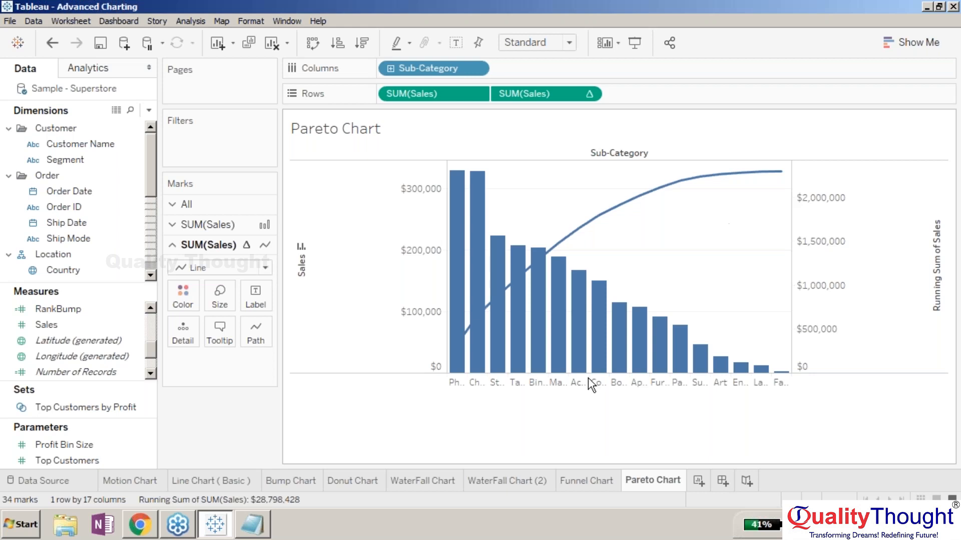
# Step: Switch to Chrome, search Google Images for "pareto chart" and open the ASQ "What is a Pareto Chart?" example
pyautogui.click(133, 525)
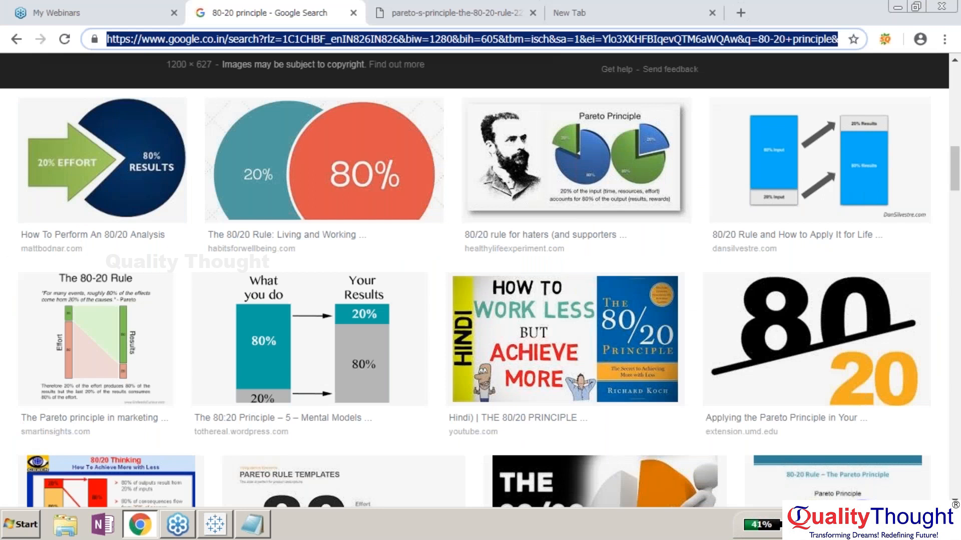
pyautogui.write('pareto chart')
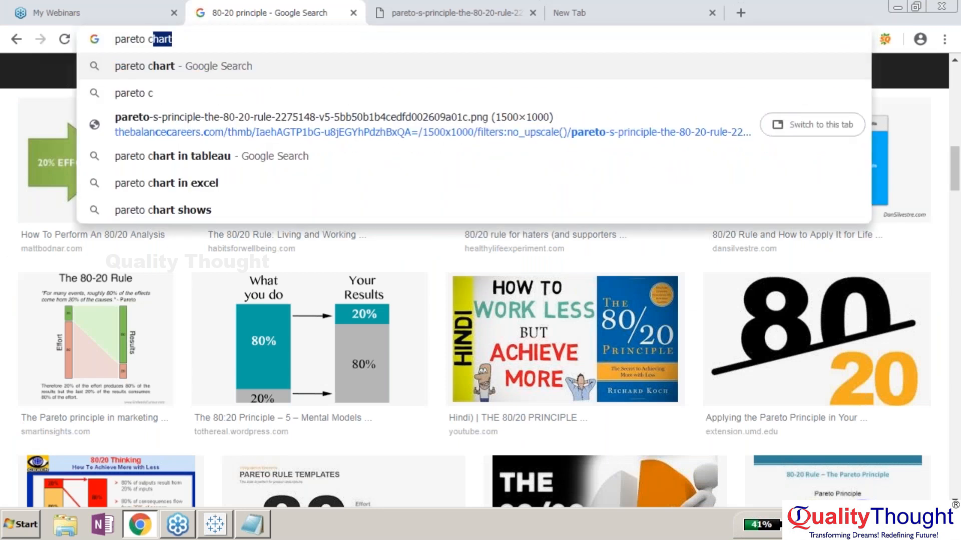
pyautogui.press('Return')
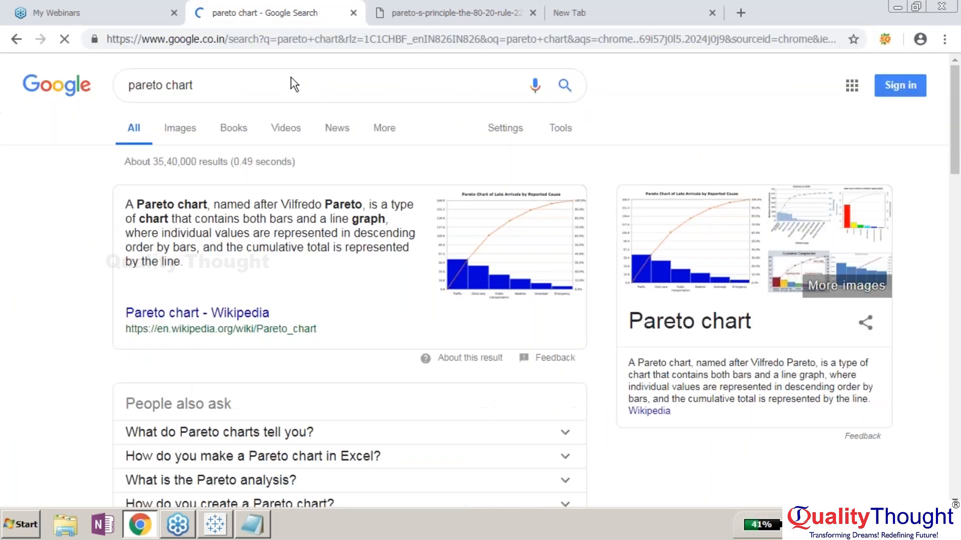
pyautogui.click(180, 131)
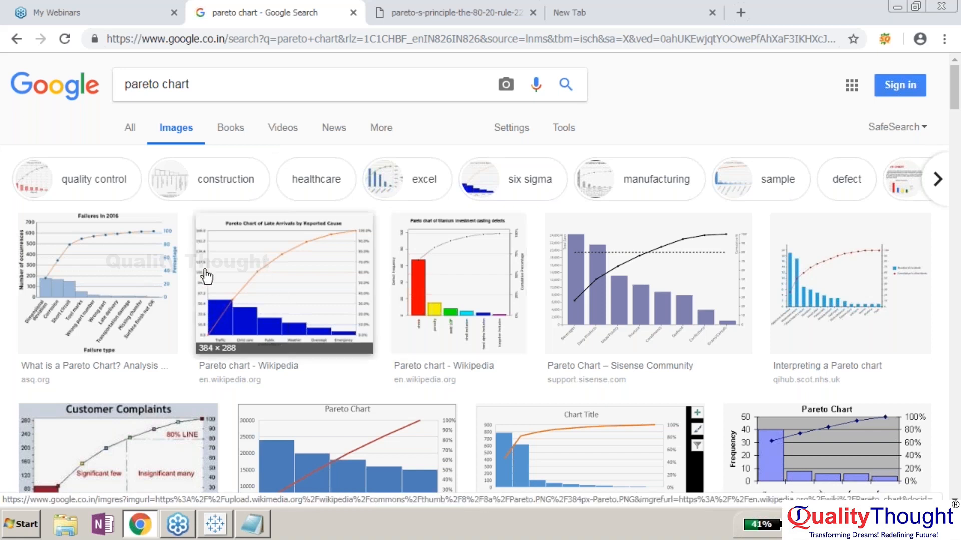
pyautogui.click(133, 259)
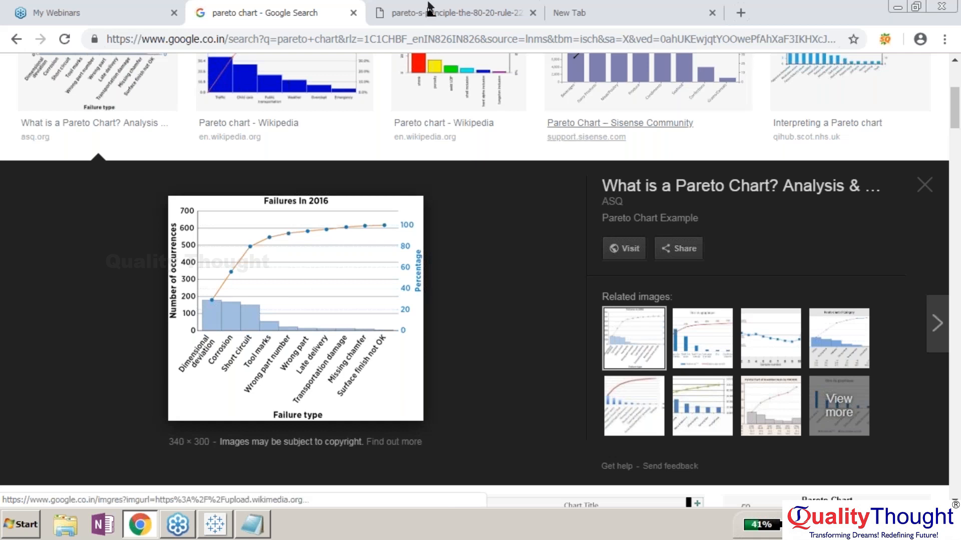
# Step: Switch back to Tableau, widen the sub-category columns and narrow both axis areas to make room for the bars
pyautogui.moveTo(228, 525)
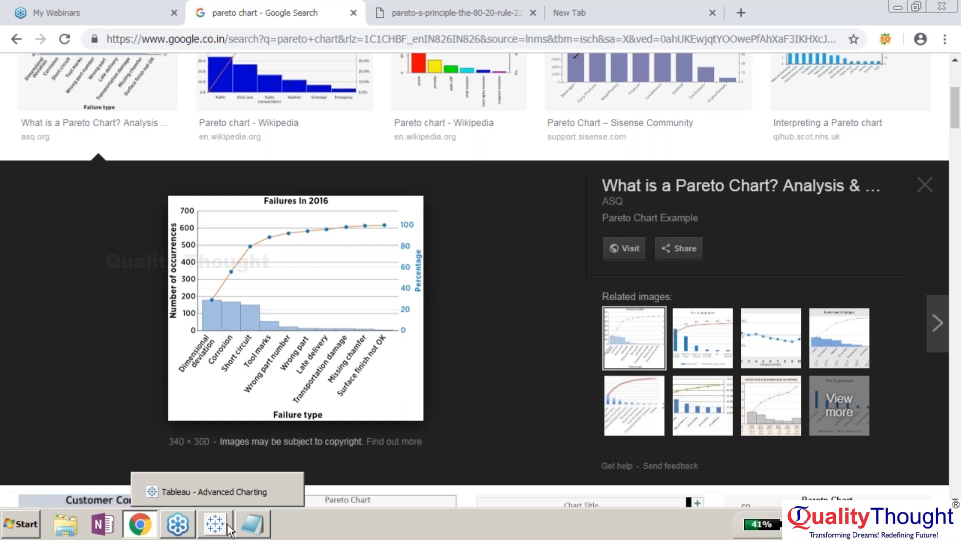
pyautogui.click(227, 525)
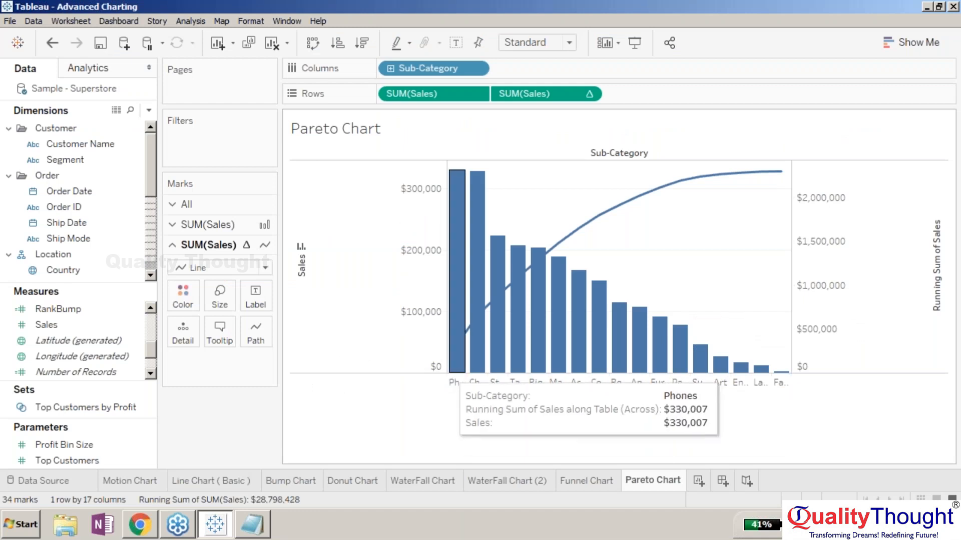
pyautogui.moveTo(446, 356); pyautogui.dragTo(362, 330)
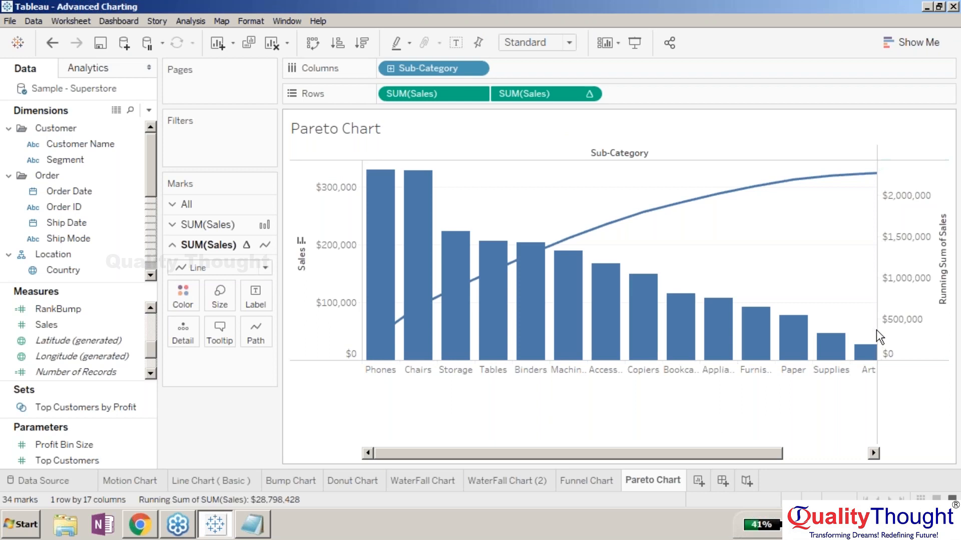
pyautogui.moveTo(877, 330); pyautogui.dragTo(819, 330)
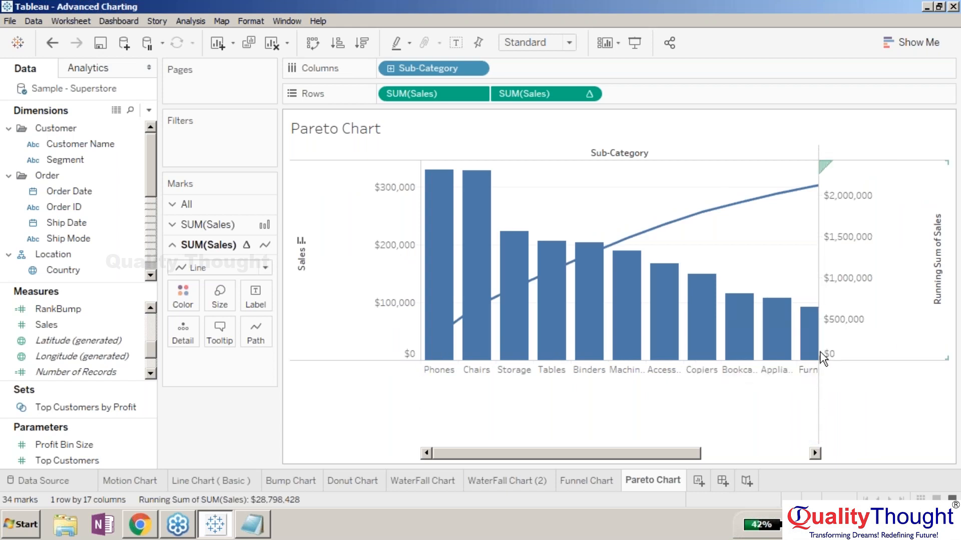
pyautogui.moveTo(821, 279); pyautogui.dragTo(918, 281)
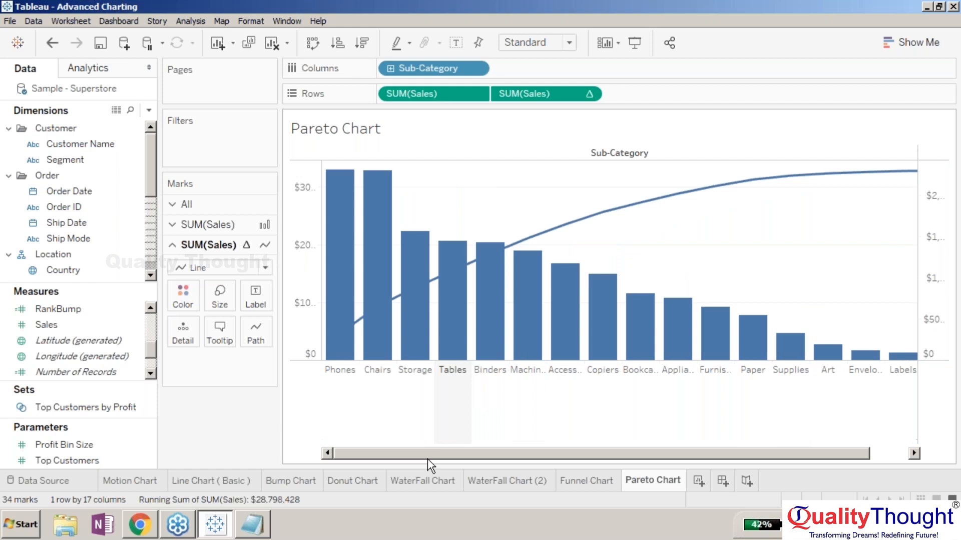
pyautogui.moveTo(321, 289); pyautogui.dragTo(300, 289)
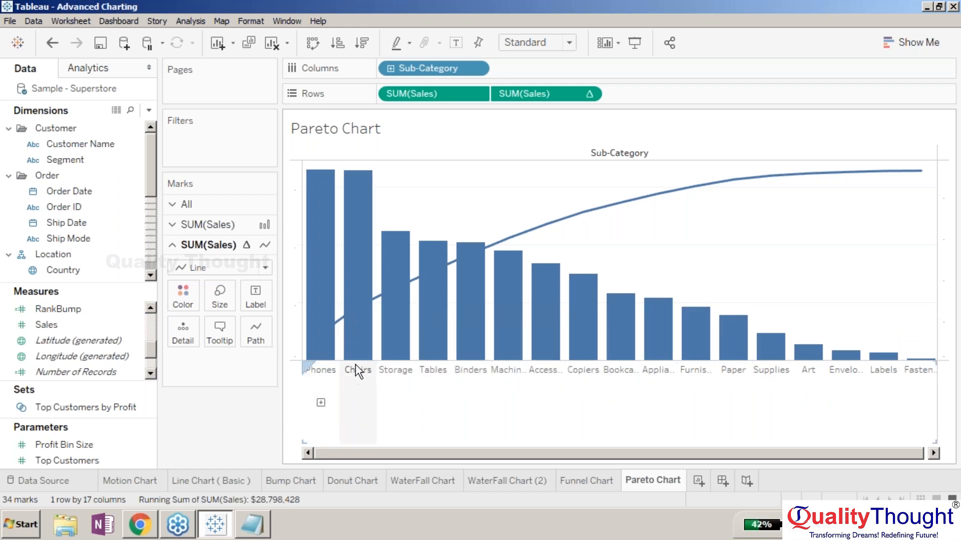
# Step: Inspect the sales and running sum of the leading sub-category bars and widen both axis areas to show their full labels
pyautogui.moveTo(317, 356)
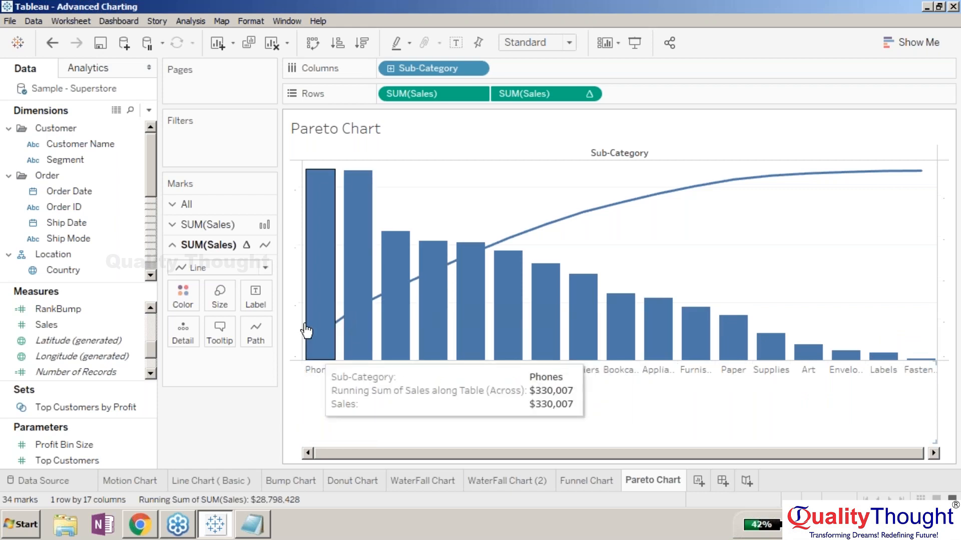
pyautogui.moveTo(356, 334)
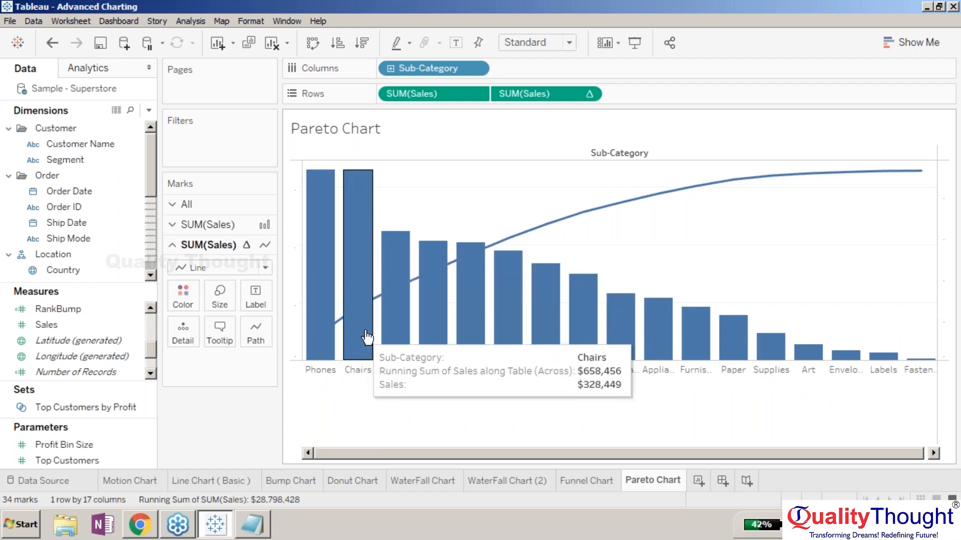
pyautogui.moveTo(441, 311)
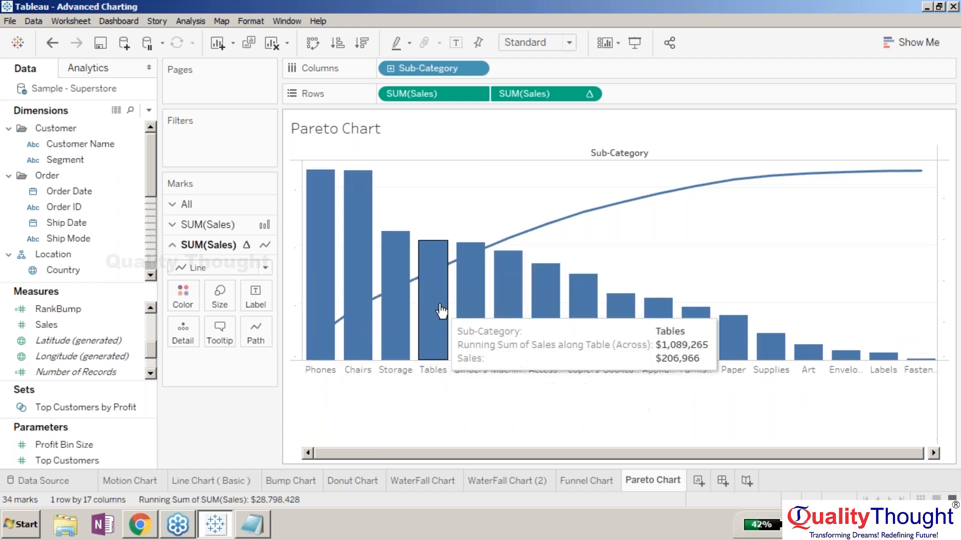
pyautogui.click(942, 253)
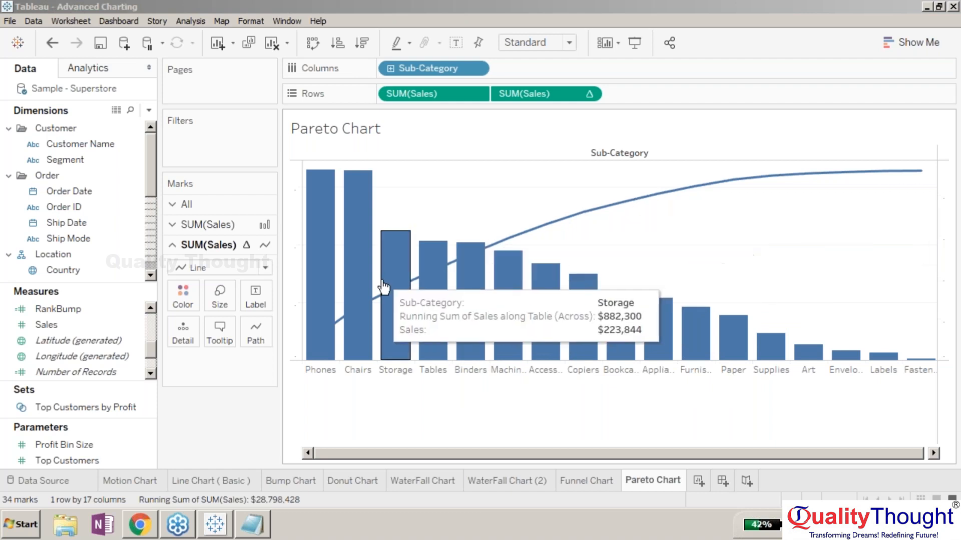
pyautogui.click(300, 221)
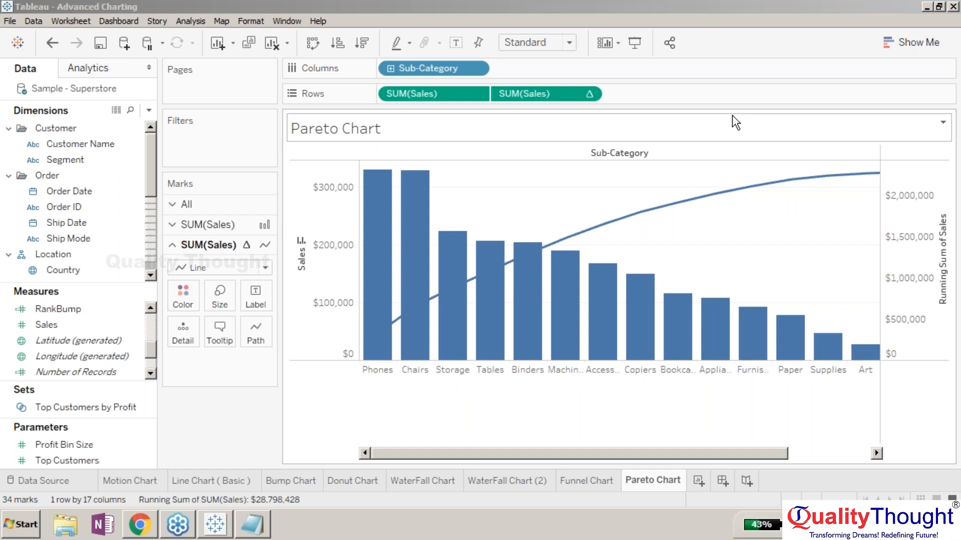
pyautogui.moveTo(644, 217)
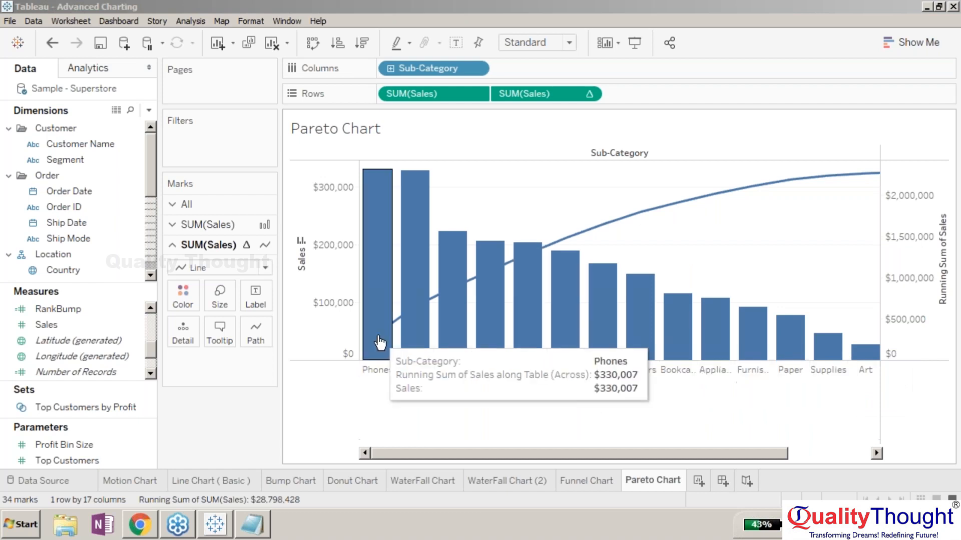
pyautogui.moveTo(420, 313)
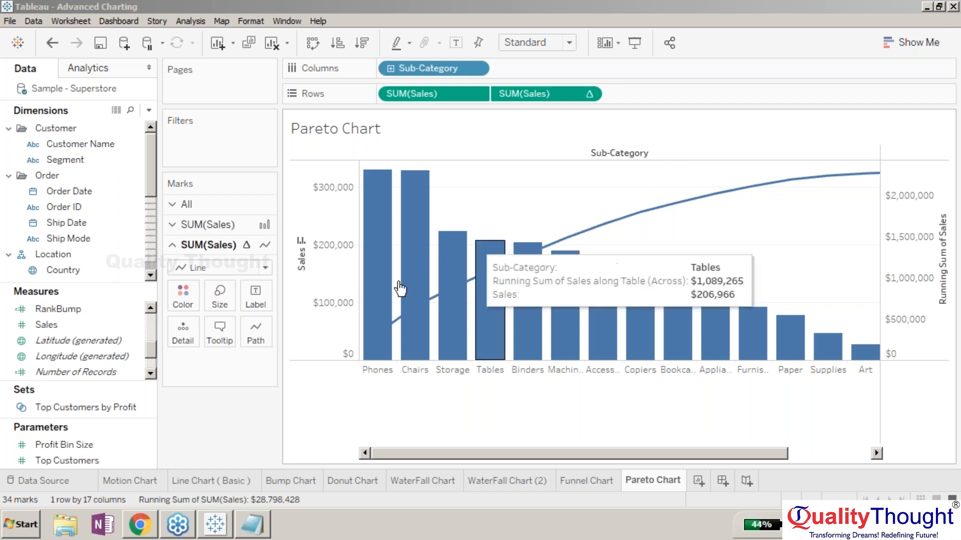
pyautogui.click(331, 387)
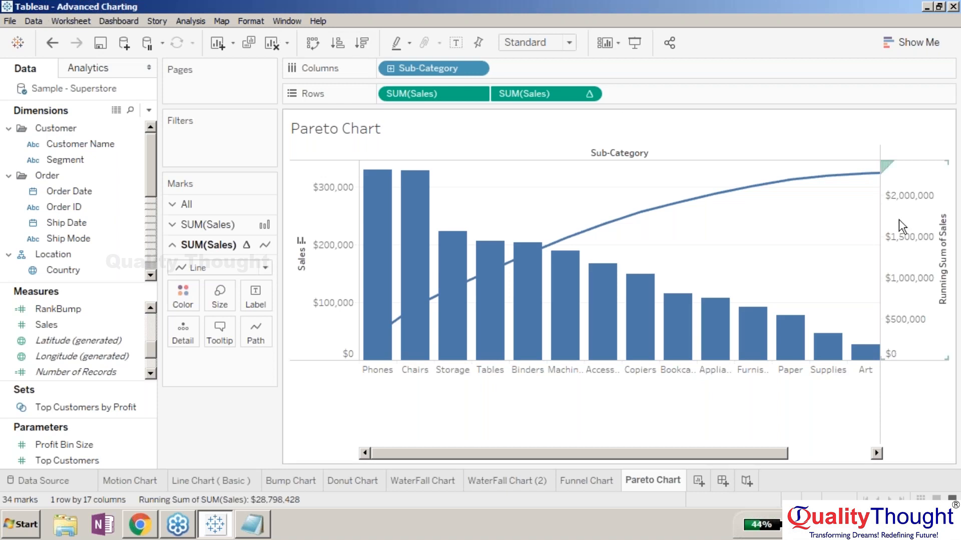
pyautogui.click(956, 242)
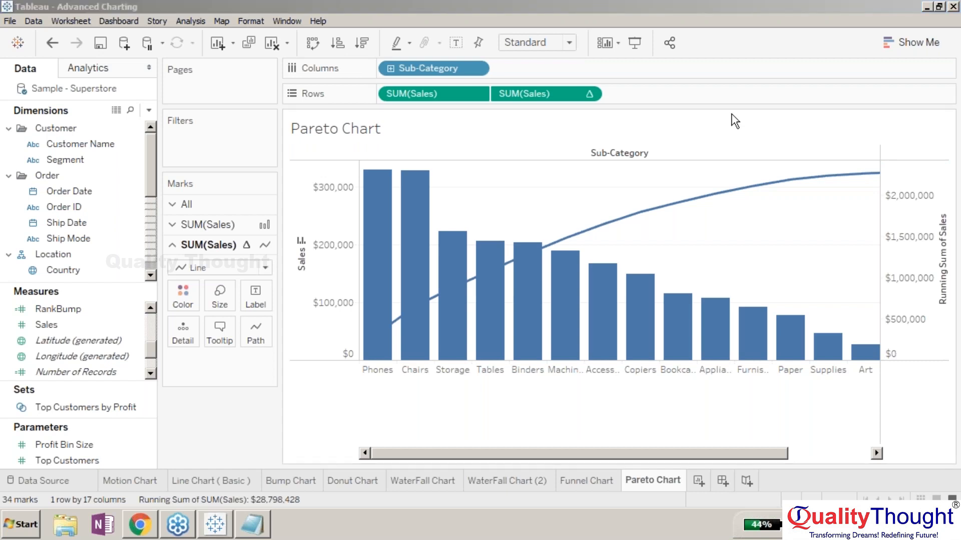
pyautogui.click(669, 473)
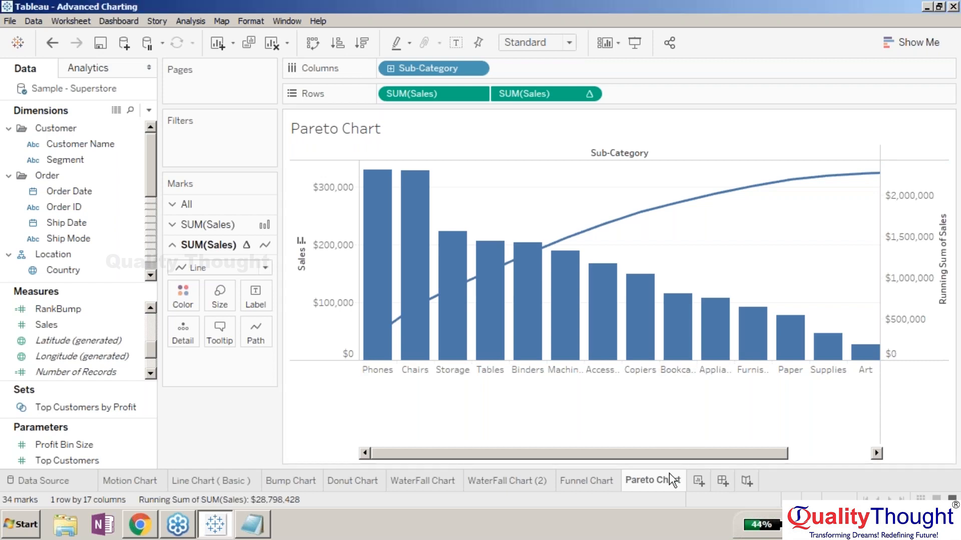
pyautogui.moveTo(235, 525)
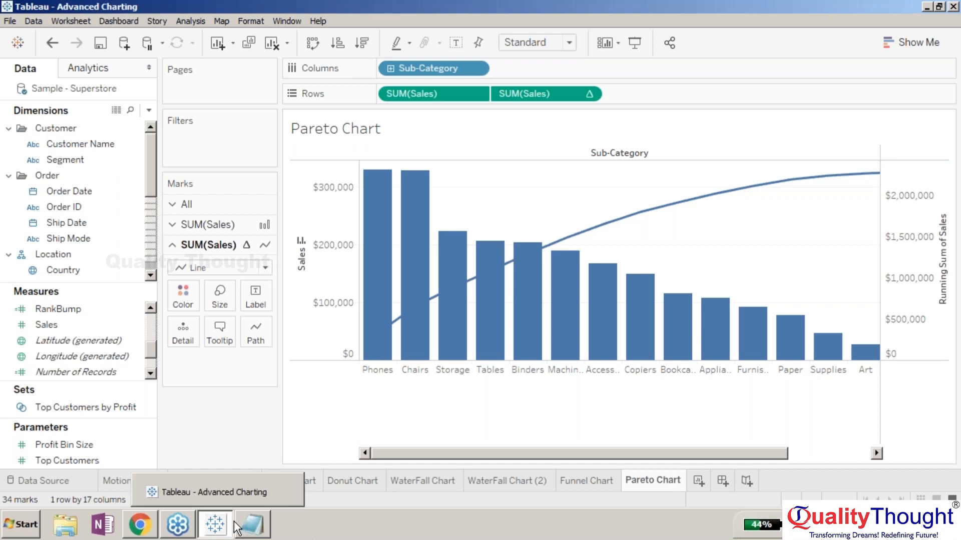